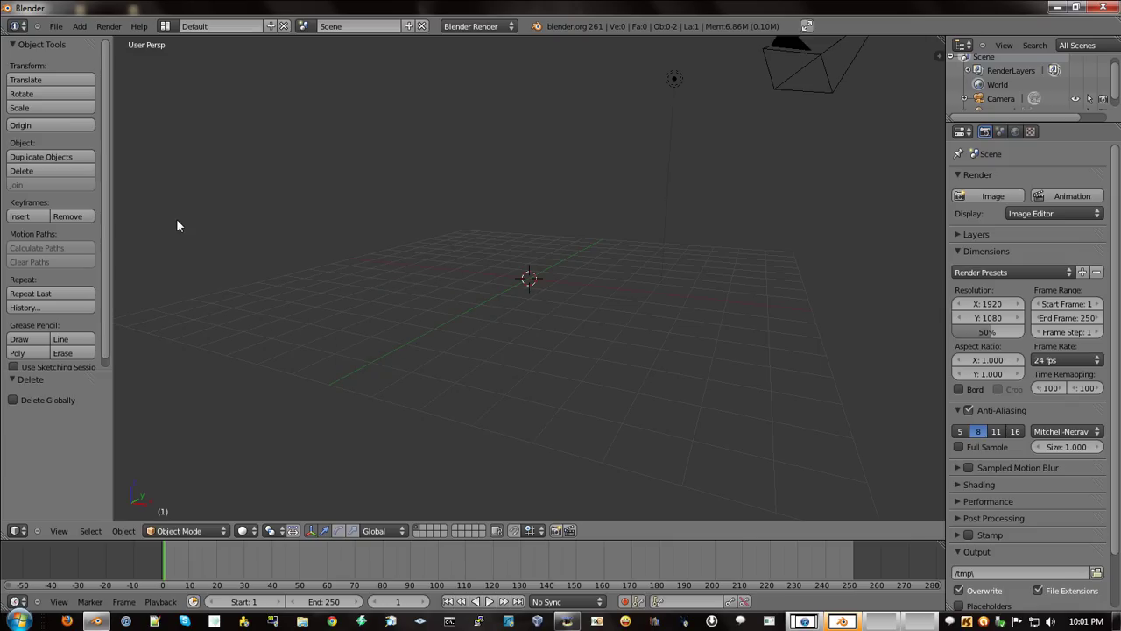
- Add a plane at the scene centre and scale it up about tenfold into a ground floor
mouse_move(741, 213)
middle_mouse_down()
mouse_move(784, 327)
mouse_move(585, 355)
mouse_move(591, 368)
mouse_move(892, 371)
mouse_move(721, 315)
middle_mouse_up()
key("shift+a")
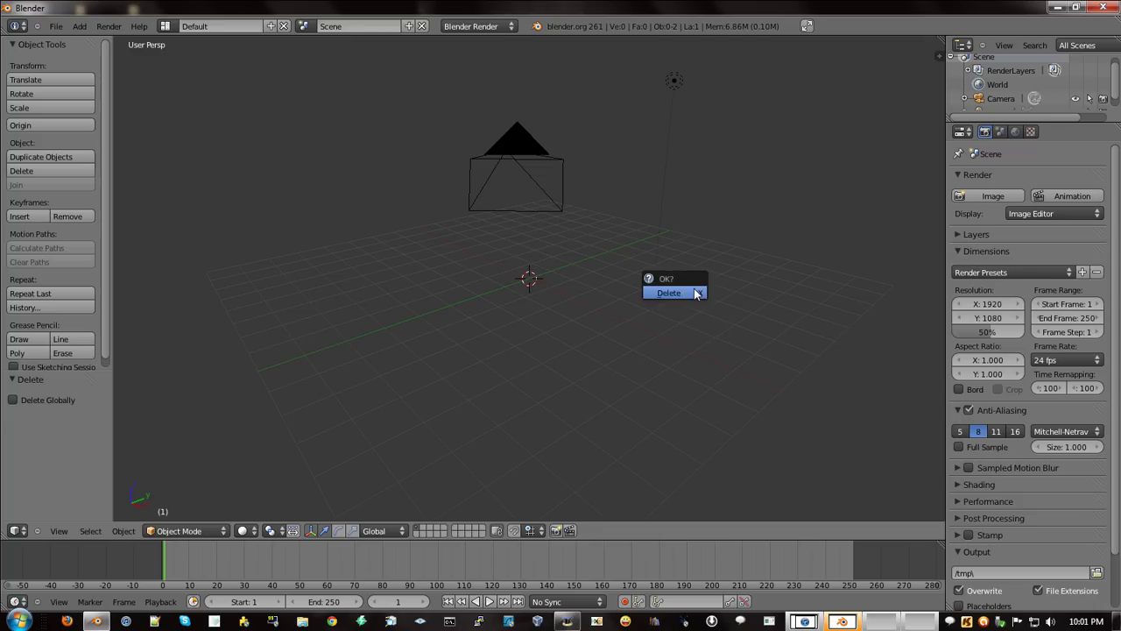
left_click(708, 260)
key("s")
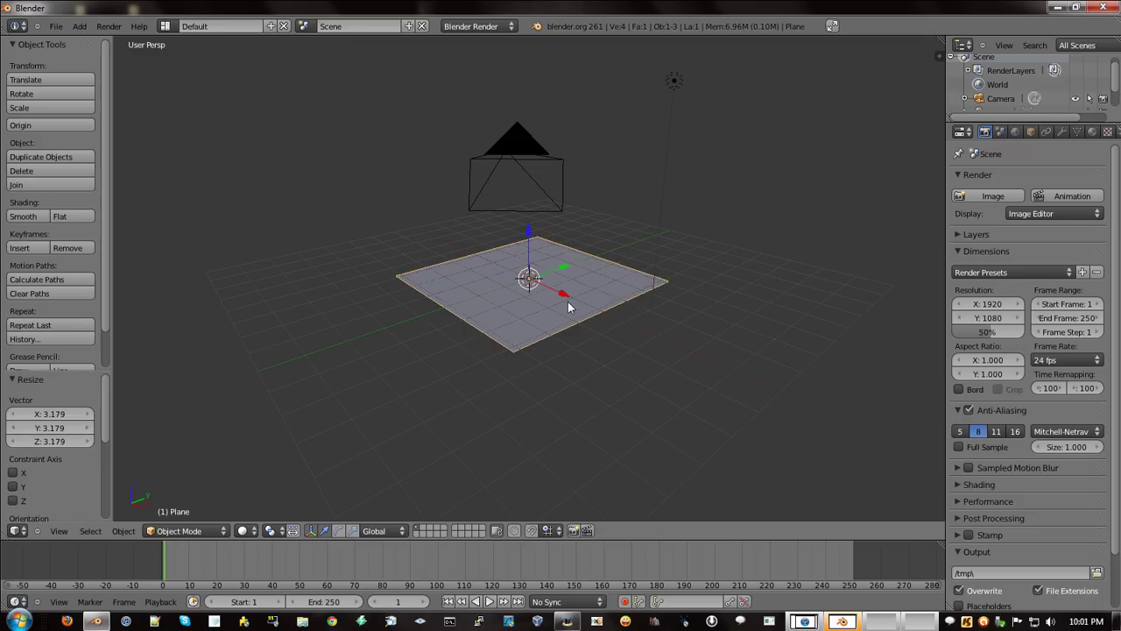
left_click(537, 329)
middle_click_drag(537, 329, 593, 287)
key("a")
key("shift+a")
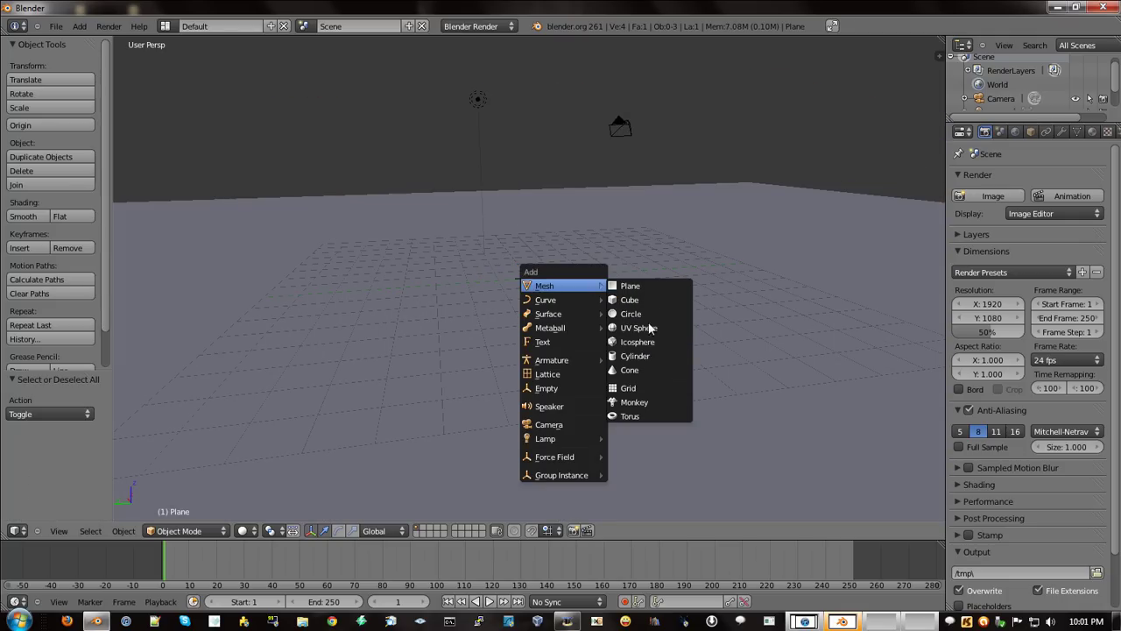
- Add a Monkey mesh and rotate it upright about the X axis
left_click(660, 401)
middle_click_drag(684, 399, 690, 387)
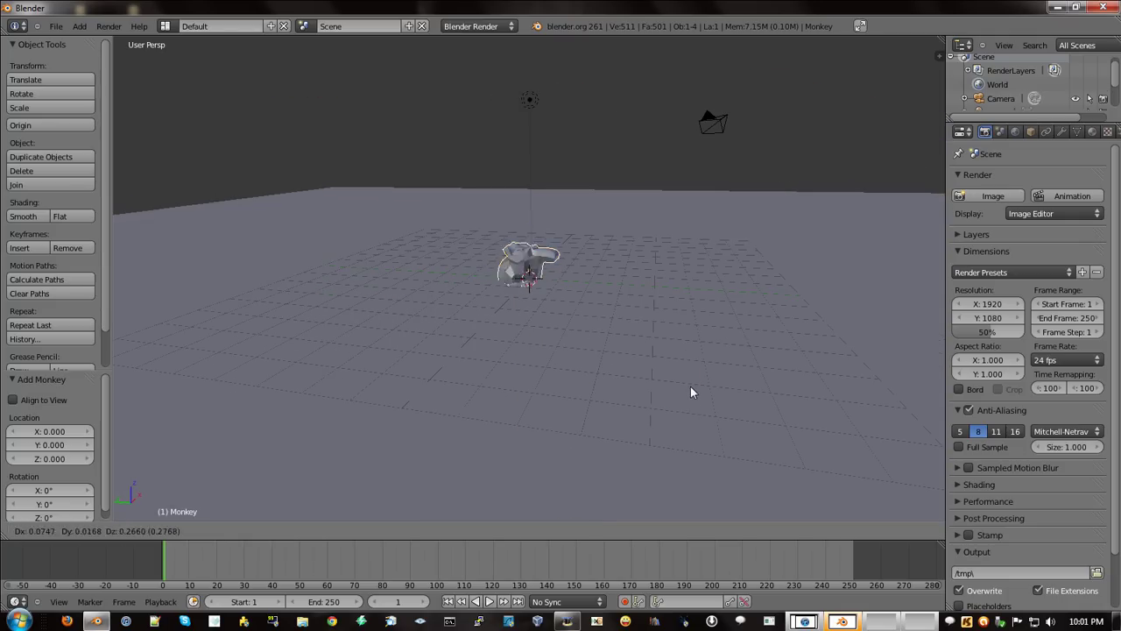
key("t")
key("t")
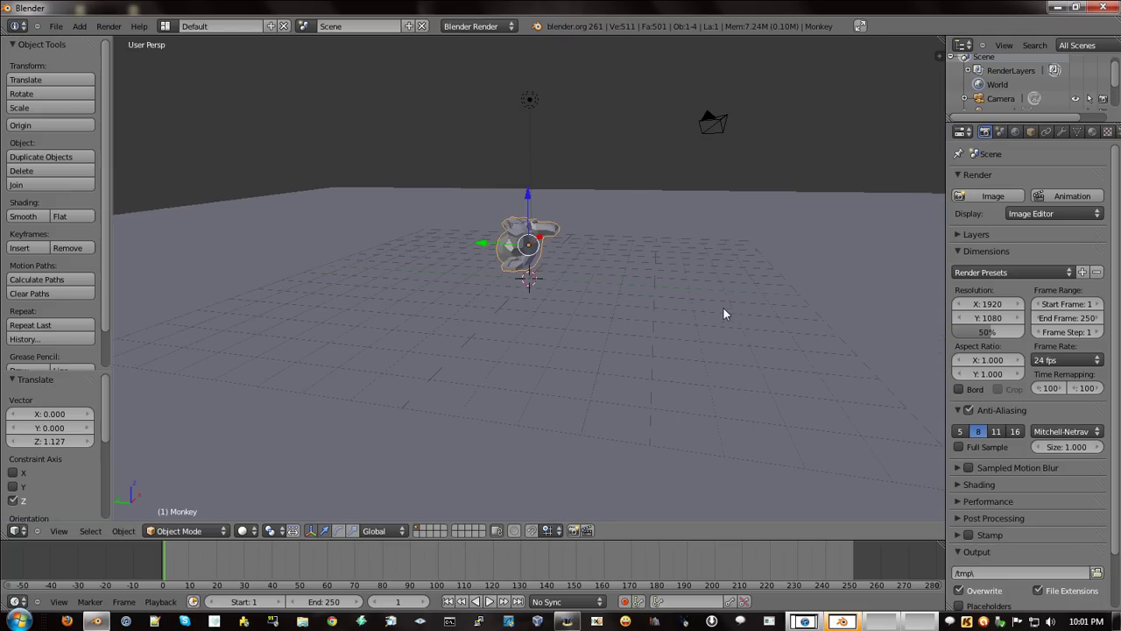
key("r")
key("x")
left_click(859, 335)
mouse_move(858, 335)
middle_mouse_down()
mouse_move(632, 336)
mouse_move(732, 310)
mouse_move(643, 356)
mouse_move(87, 156)
middle_mouse_up()
- Subdivide Suzanne to level 2, shade it smooth, and move it along Z onto the floor
key("ctrl+2")
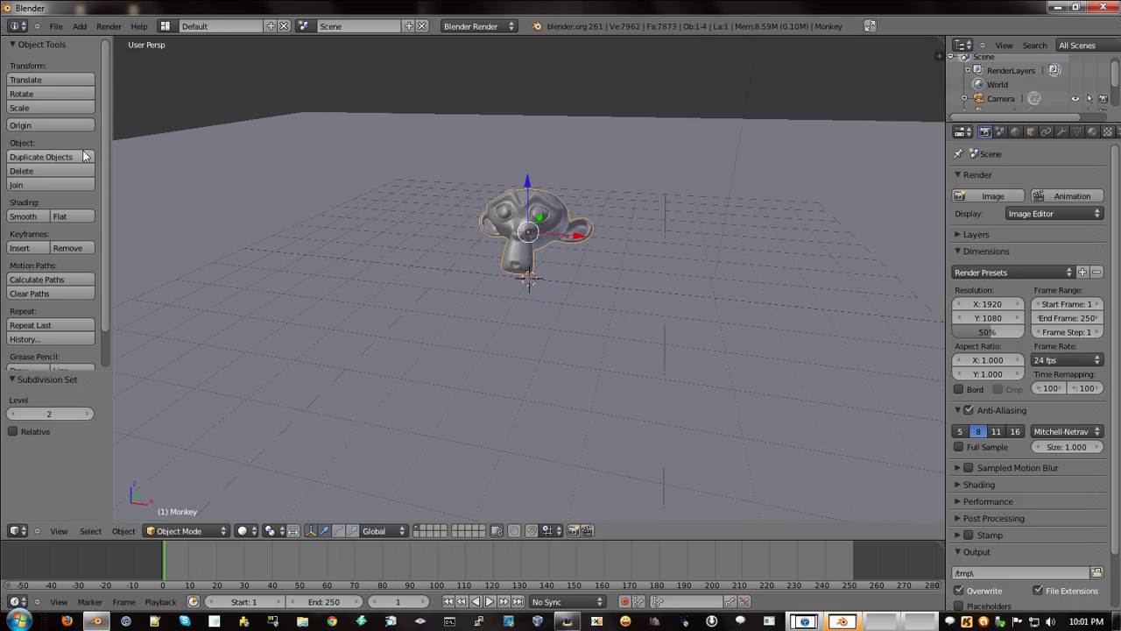
left_click(26, 216)
mouse_move(368, 289)
middle_mouse_down()
mouse_move(565, 259)
mouse_move(586, 276)
mouse_move(565, 265)
middle_mouse_up()
key("g")
key("z")
left_click(585, 273)
- Select and delete the lamp
key("a")
right_click(600, 118)
key("x")
left_click(580, 178)
key("shift+a")
- Add a second plane, raise it along Z above Suzanne and scale it to 2.9
left_click(647, 264)
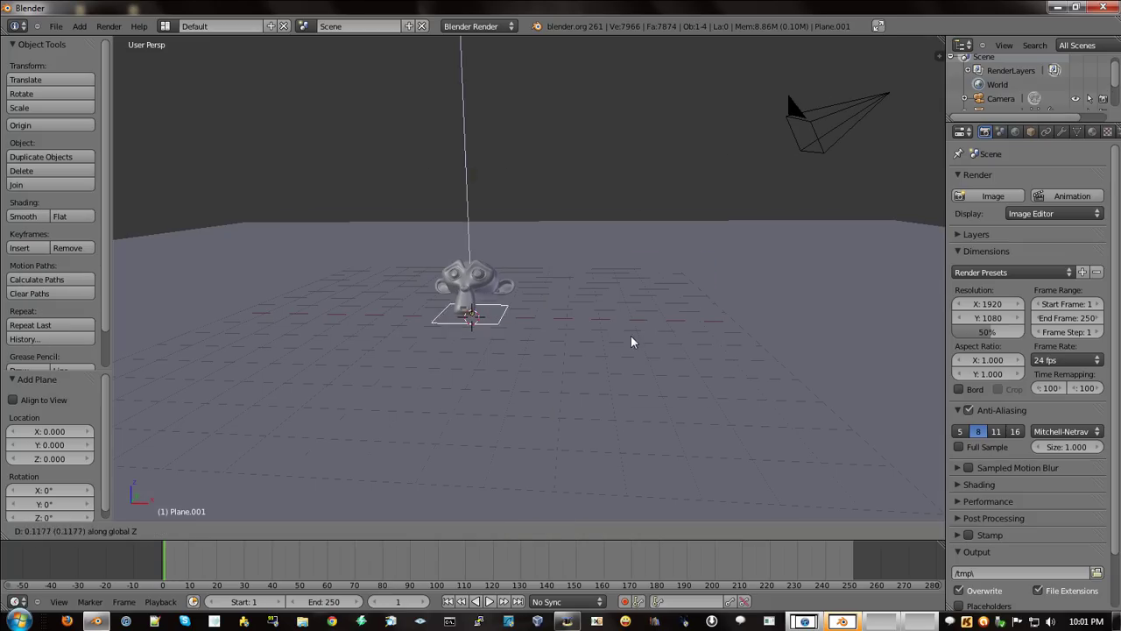
key("g")
key("z")
left_click(630, 165)
key("s")
left_click(930, 186)
middle_click_drag(930, 186, 557, 380)
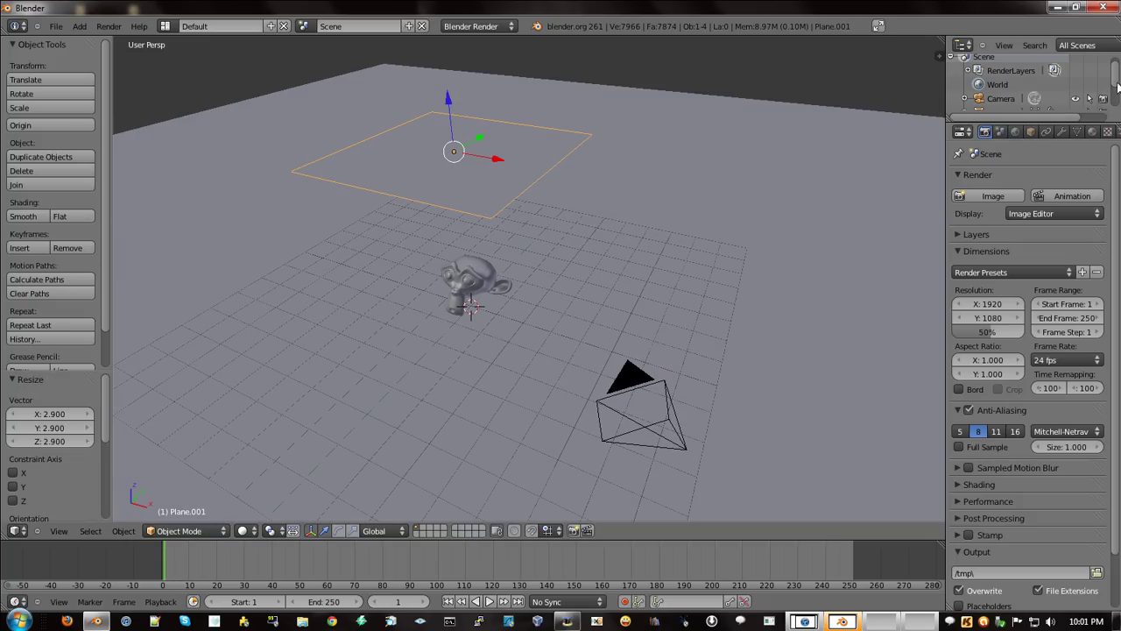
- Switch the render engine to Cycles and give the overhead plane a new material
left_click(476, 26)
left_click(486, 71)
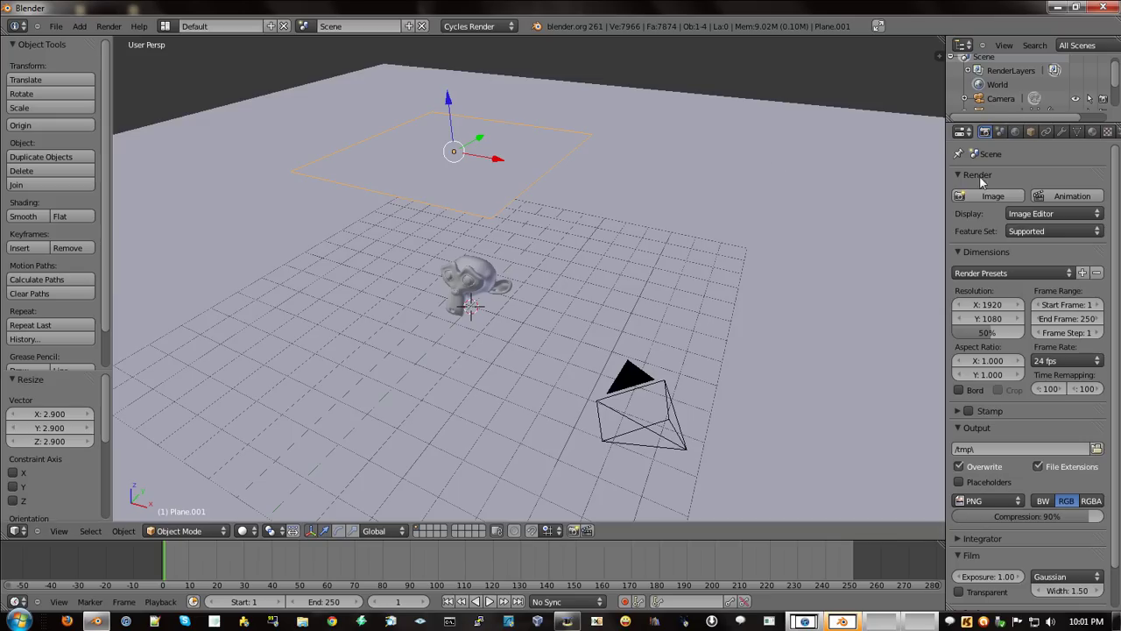
middle_click_drag(692, 274, 913, 250)
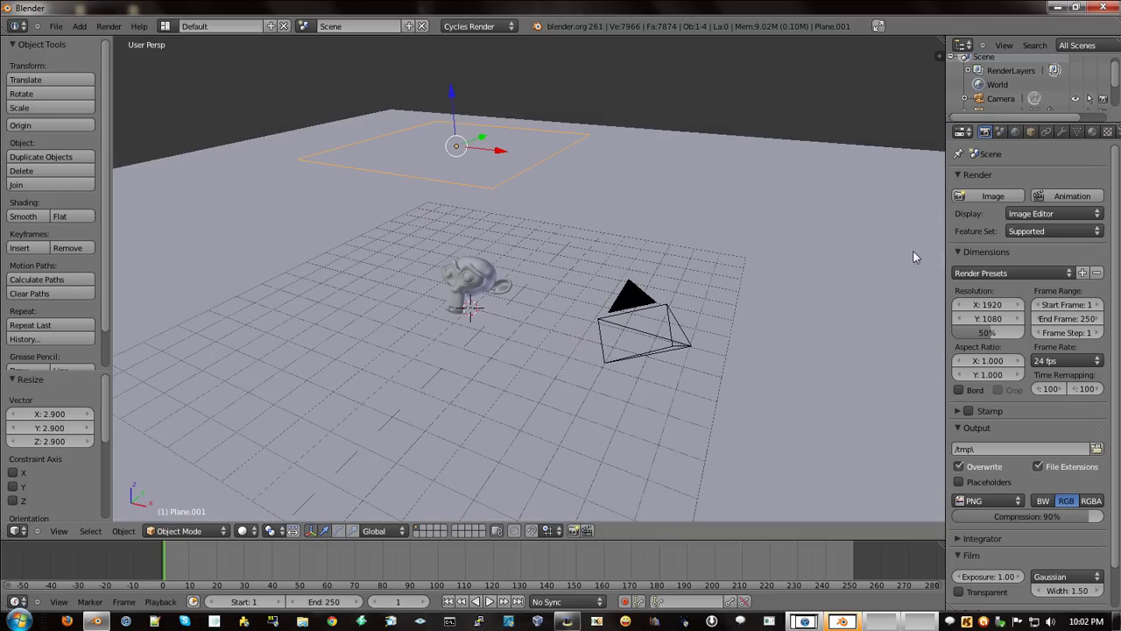
left_click(1090, 136)
left_click(990, 226)
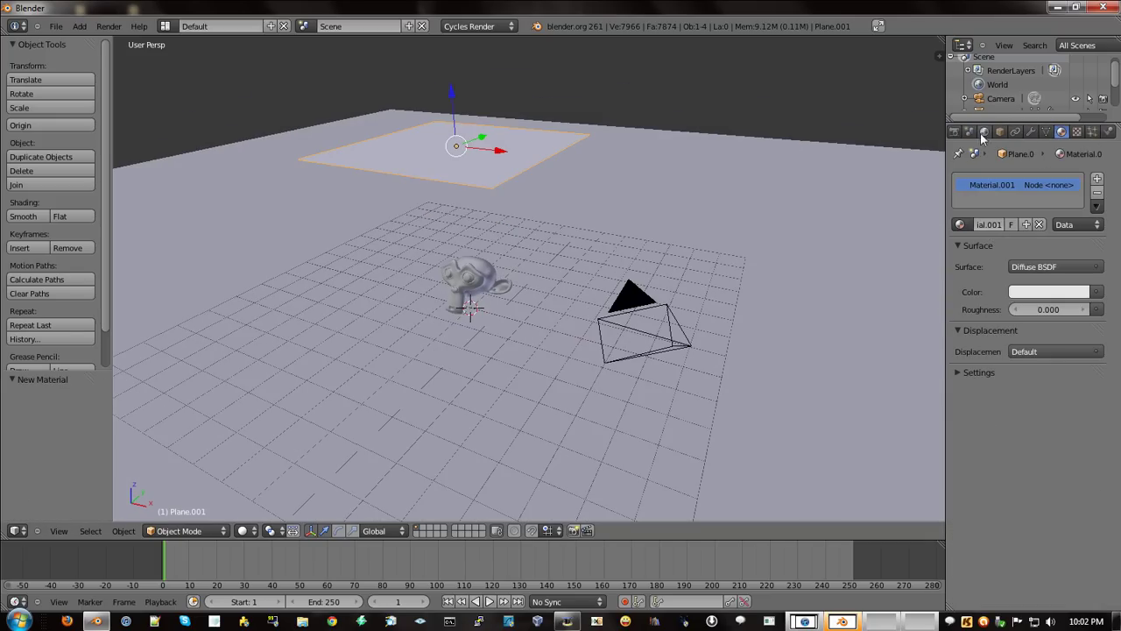
- Set the Cycles feature set to Experimental
left_click(988, 132)
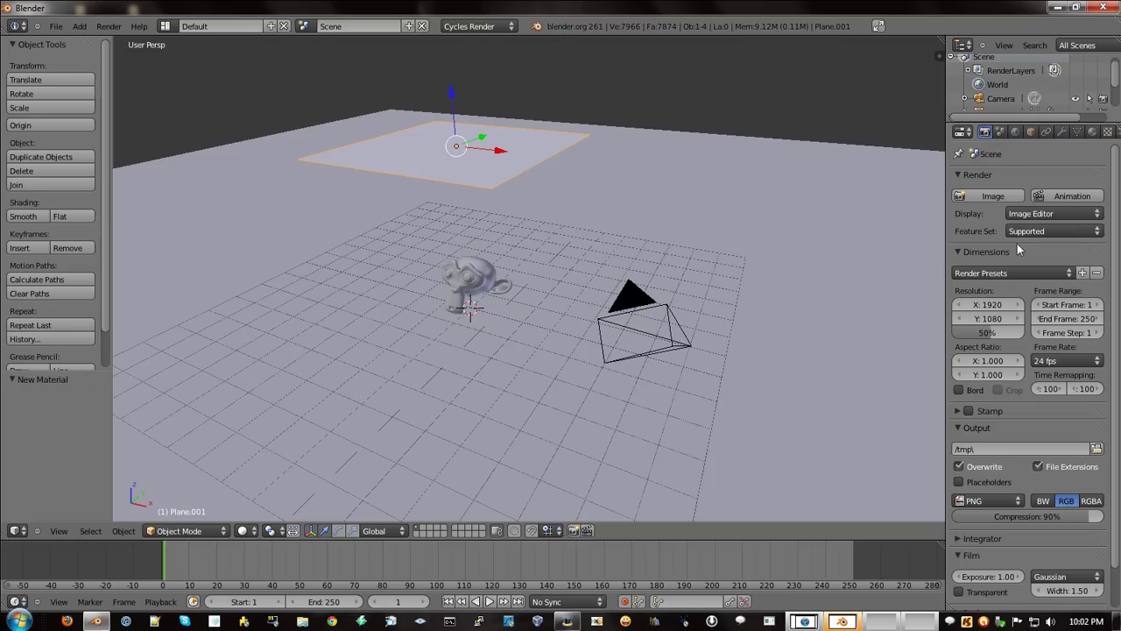
left_click(1043, 231)
left_click(1040, 201)
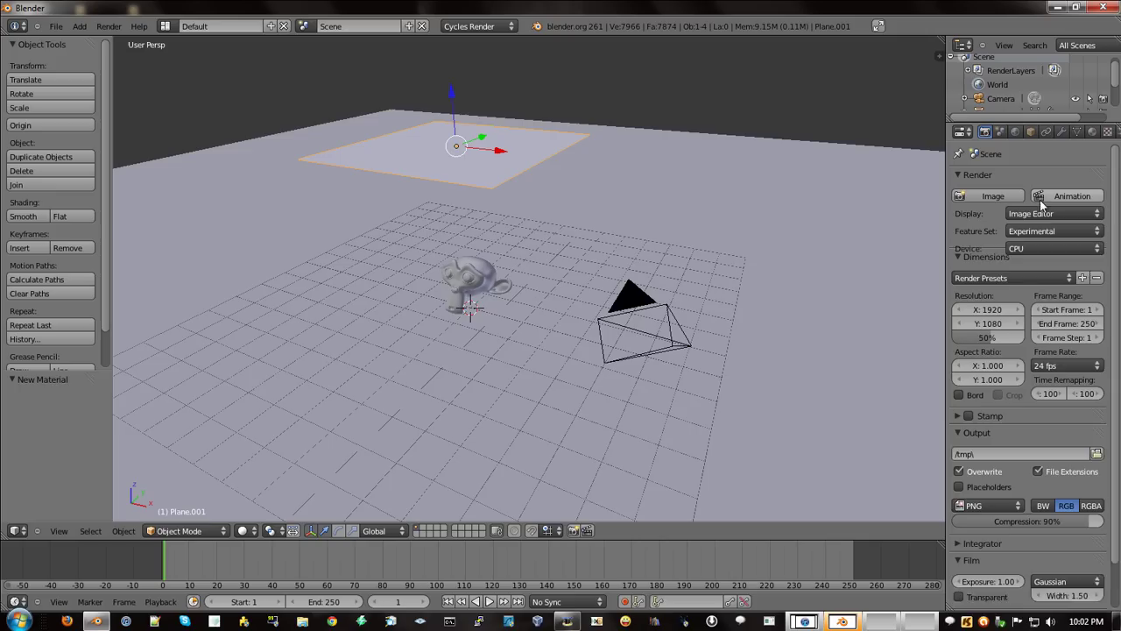
left_click(1046, 247)
left_click(1045, 247)
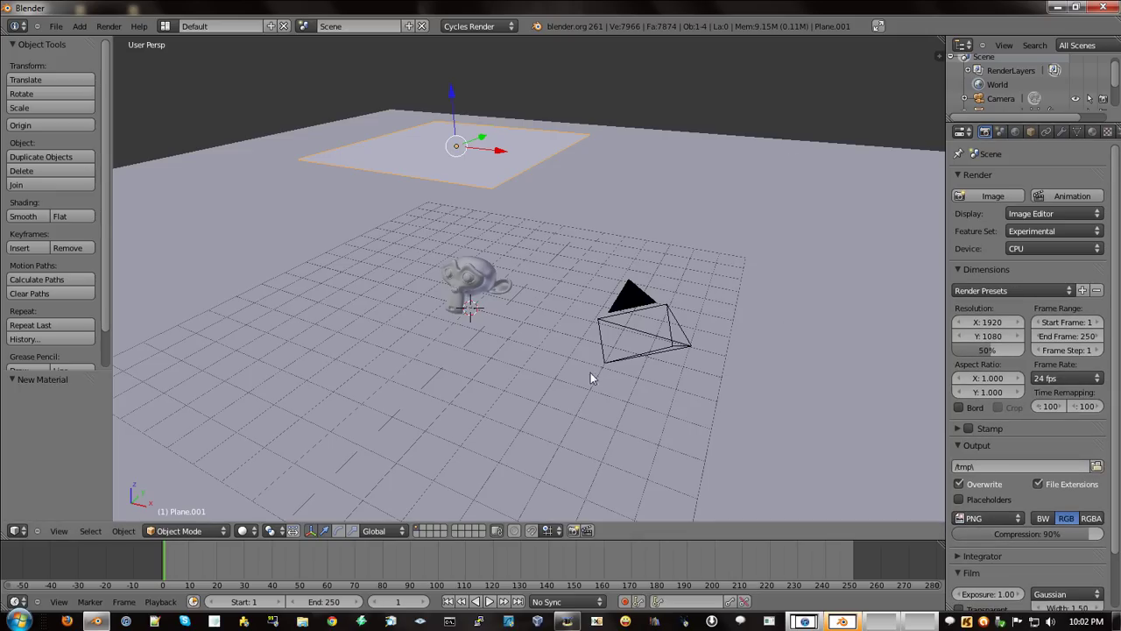
left_click(237, 536)
- Preview the scene in Rendered shading, then return to Solid and reselect the overhead plane
left_click(316, 445)
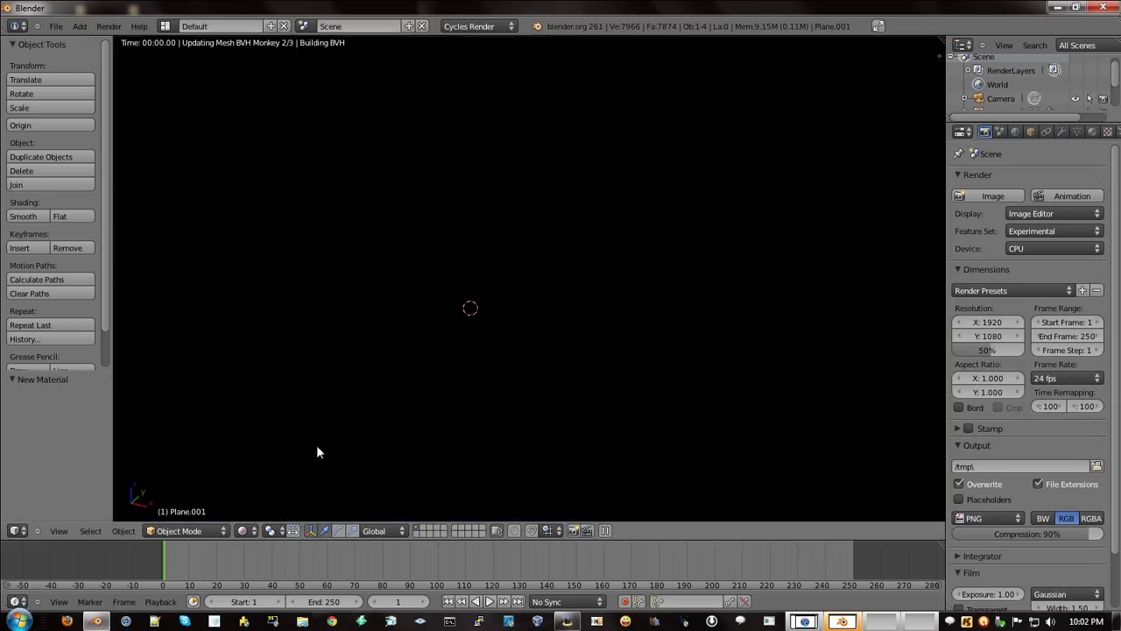
mouse_move(522, 367)
middle_mouse_down()
mouse_move(589, 319)
mouse_move(662, 317)
mouse_move(600, 350)
mouse_move(573, 246)
middle_mouse_up()
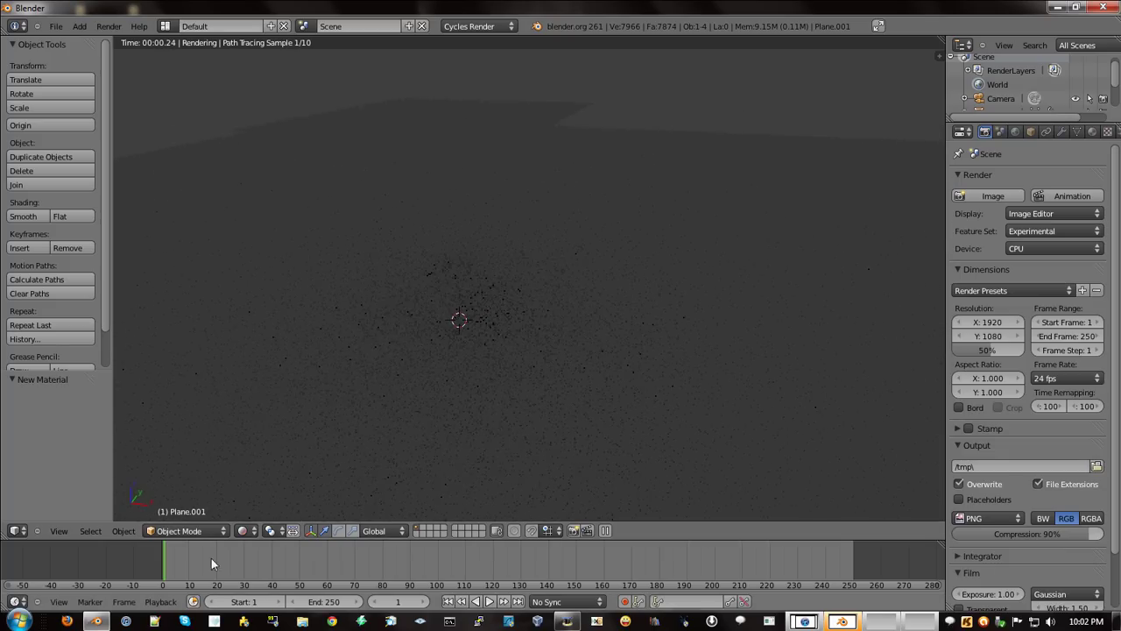
left_click(244, 531)
left_click(278, 472)
right_click(521, 125)
right_click(534, 140)
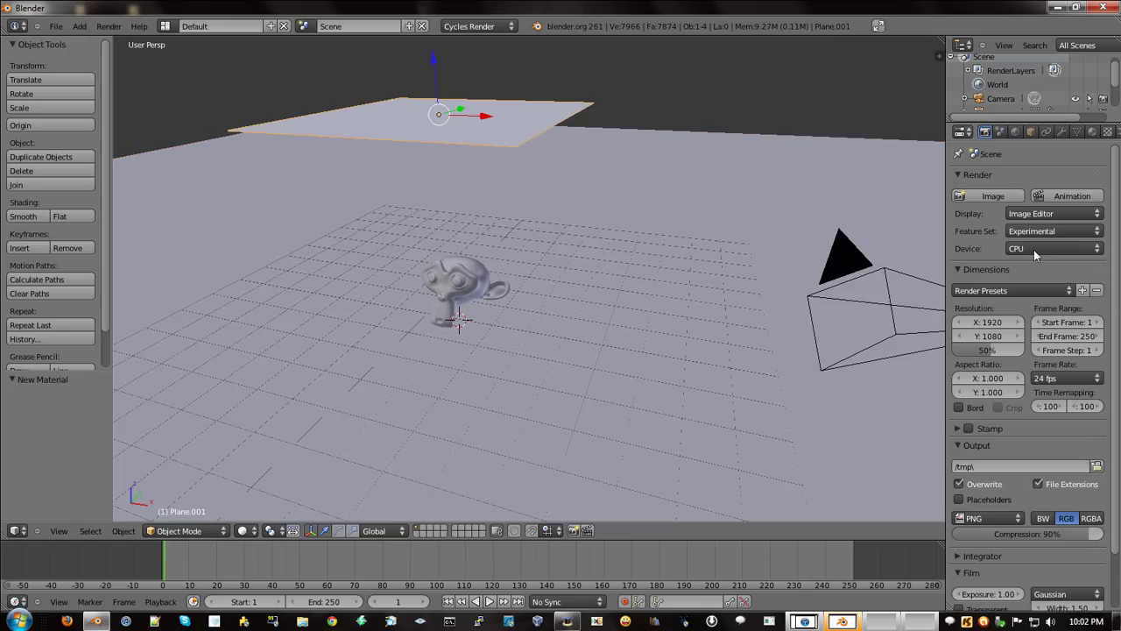
- Make the overhead plane an Emission shader at strength 5 and preview it in Rendered shading
left_click(1092, 132)
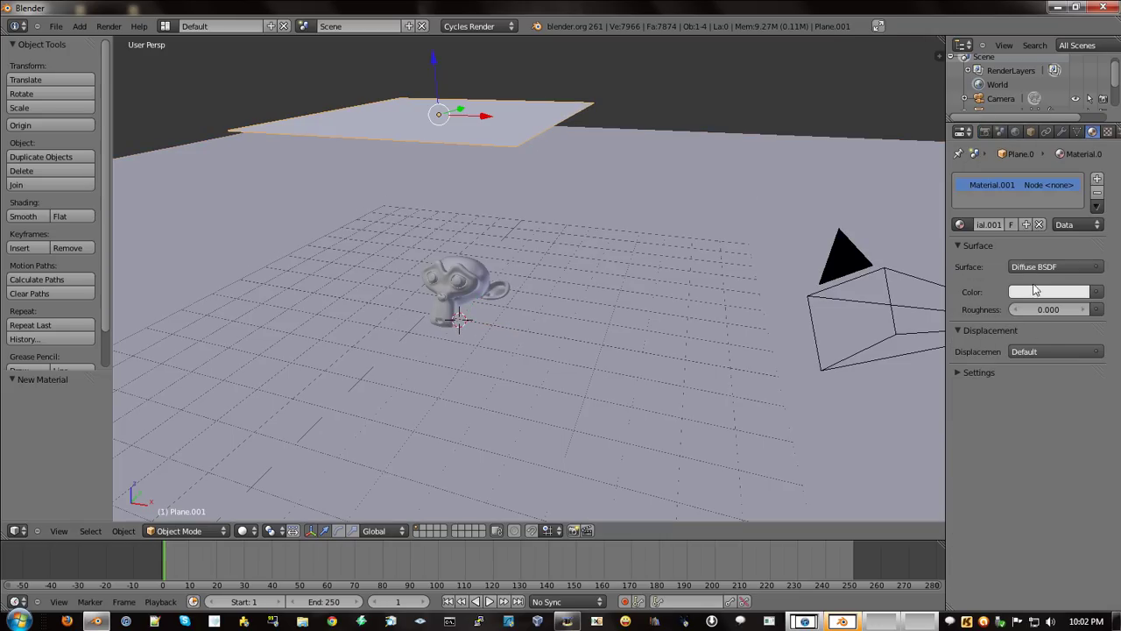
left_click(1055, 266)
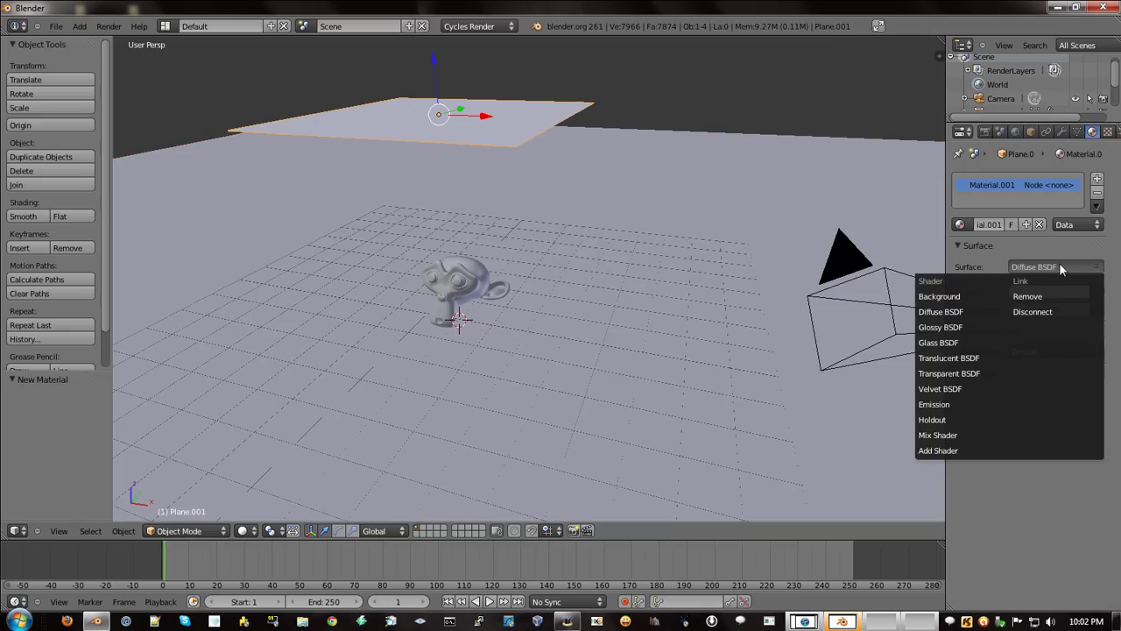
left_click(952, 406)
left_click(1050, 311)
type("5")
key("Return")
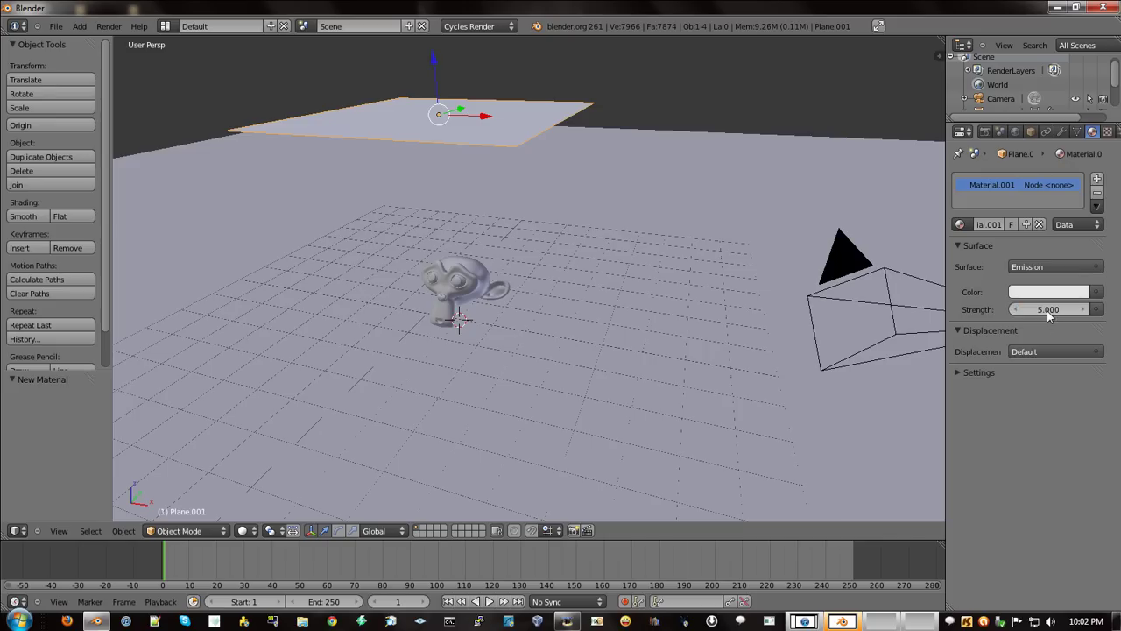
left_click(243, 530)
left_click(279, 440)
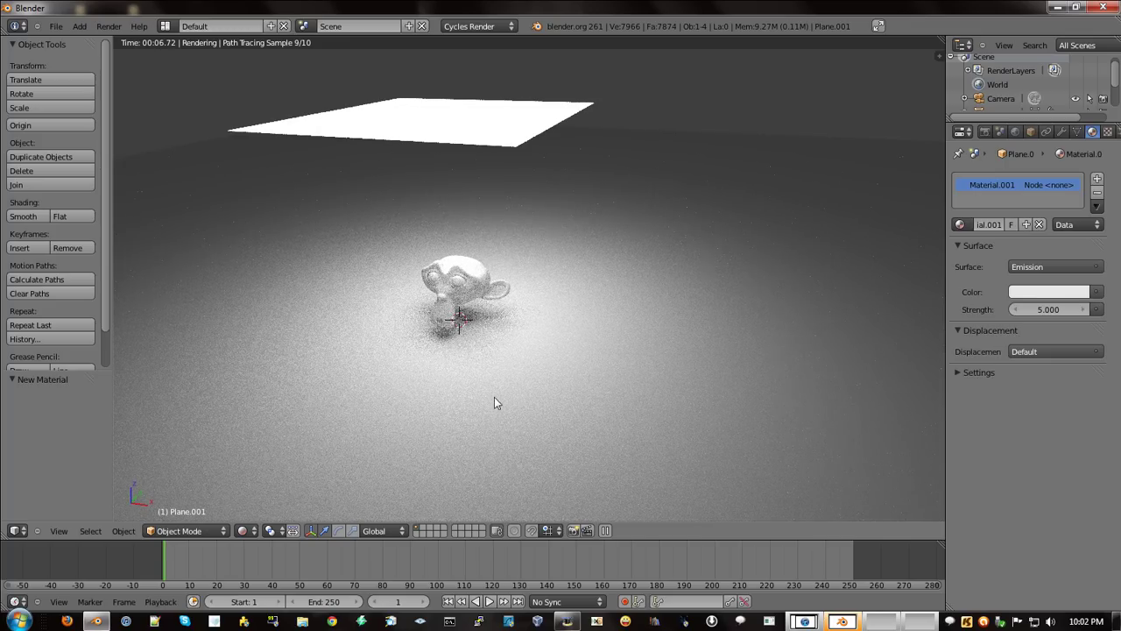
mouse_move(396, 420)
middle_mouse_down()
mouse_move(661, 433)
mouse_move(311, 365)
mouse_move(691, 382)
mouse_move(679, 368)
middle_mouse_up()
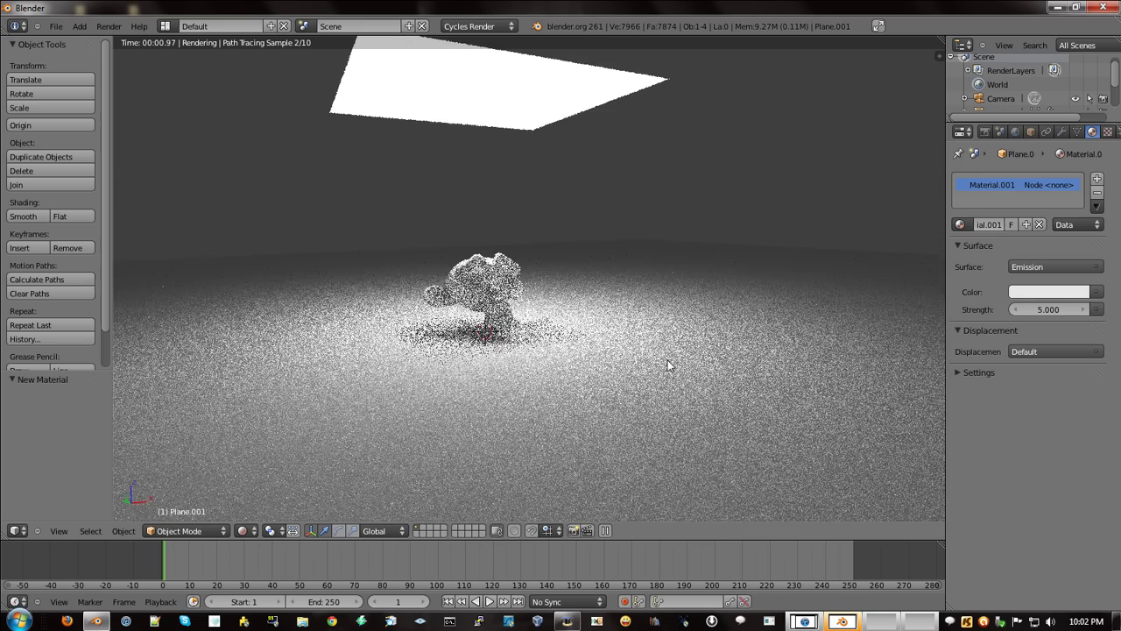
- Add a cube, lift it along Z and scale it down to about 0.3
key("shift+a")
mouse_move(527, 303)
left_click(575, 302)
key("shift+a")
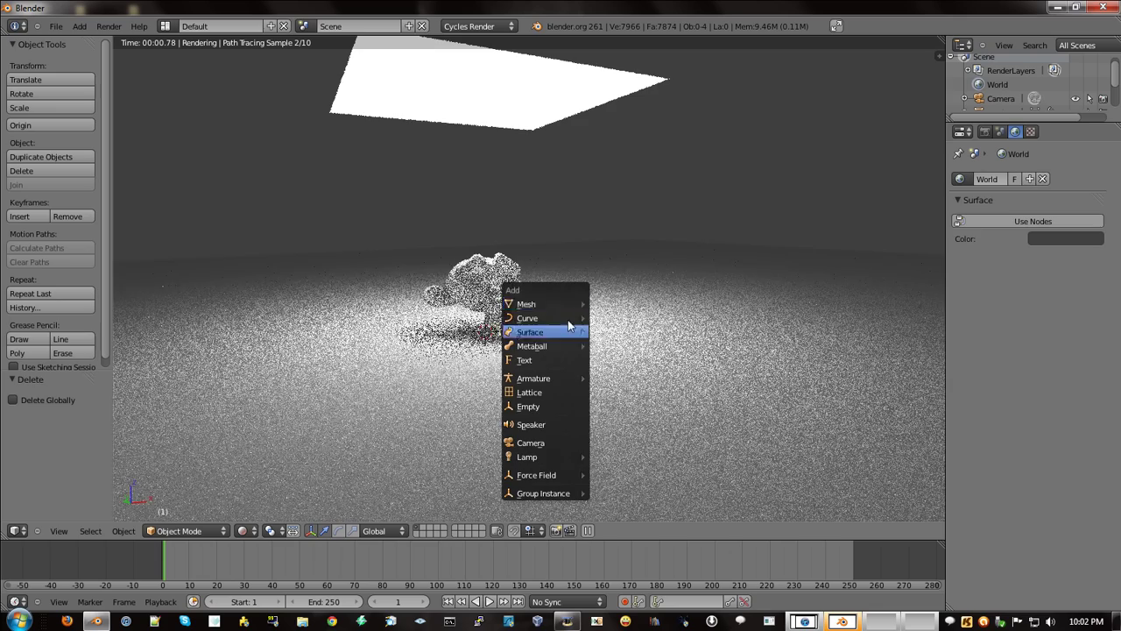
left_click(622, 322)
key("g")
key("z")
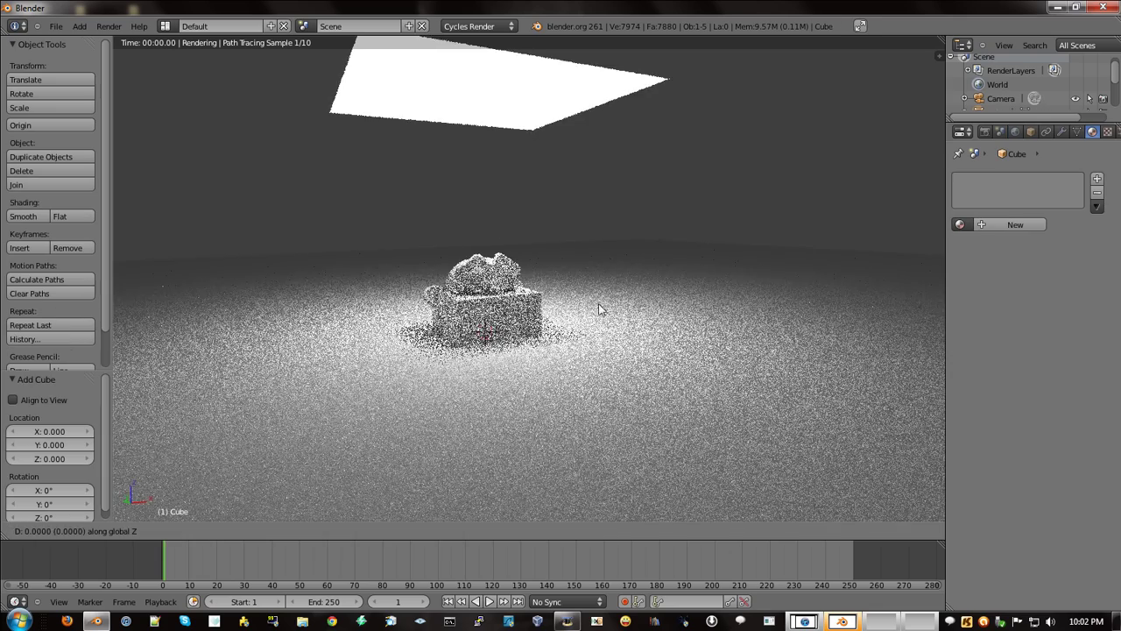
left_click(592, 220)
key("s")
left_click(509, 221)
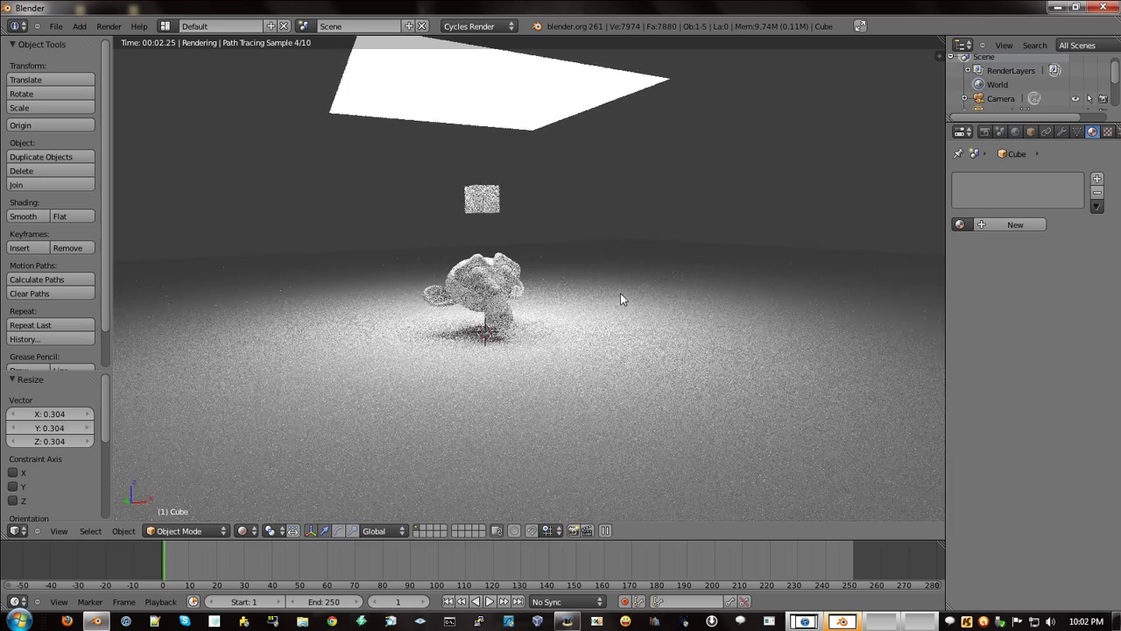
- Move the small cube onto the floor beside Suzanne
key("g")
key("x")
key("z")
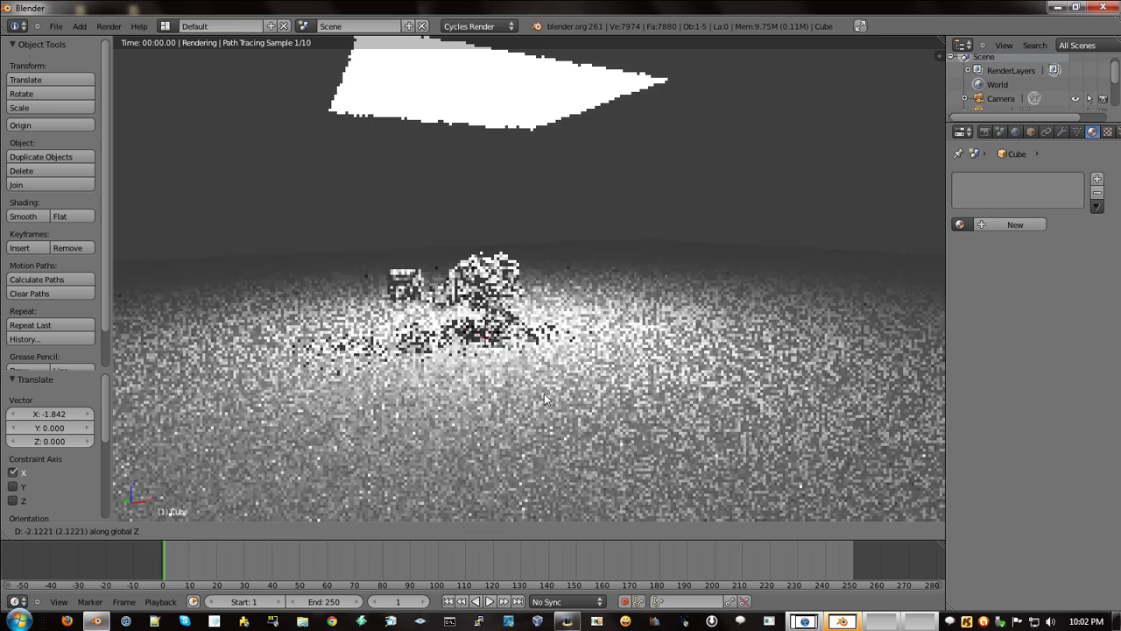
left_click(544, 400)
- Give the cube a new material with a red colour
left_click(993, 223)
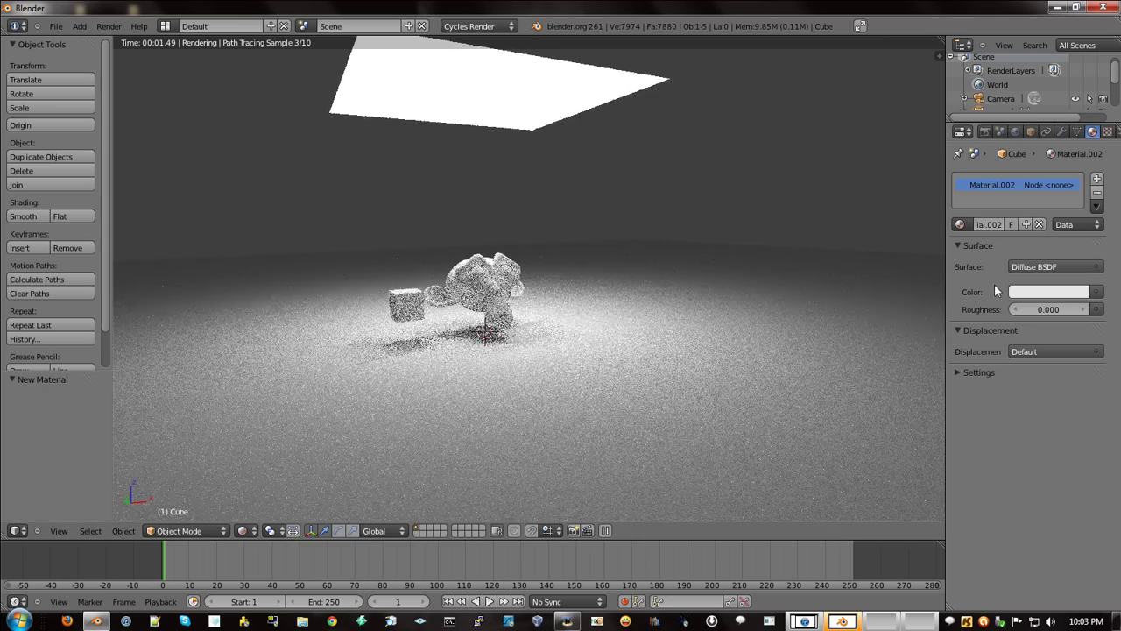
left_click(1058, 291)
left_click(1013, 172)
left_click(1016, 188)
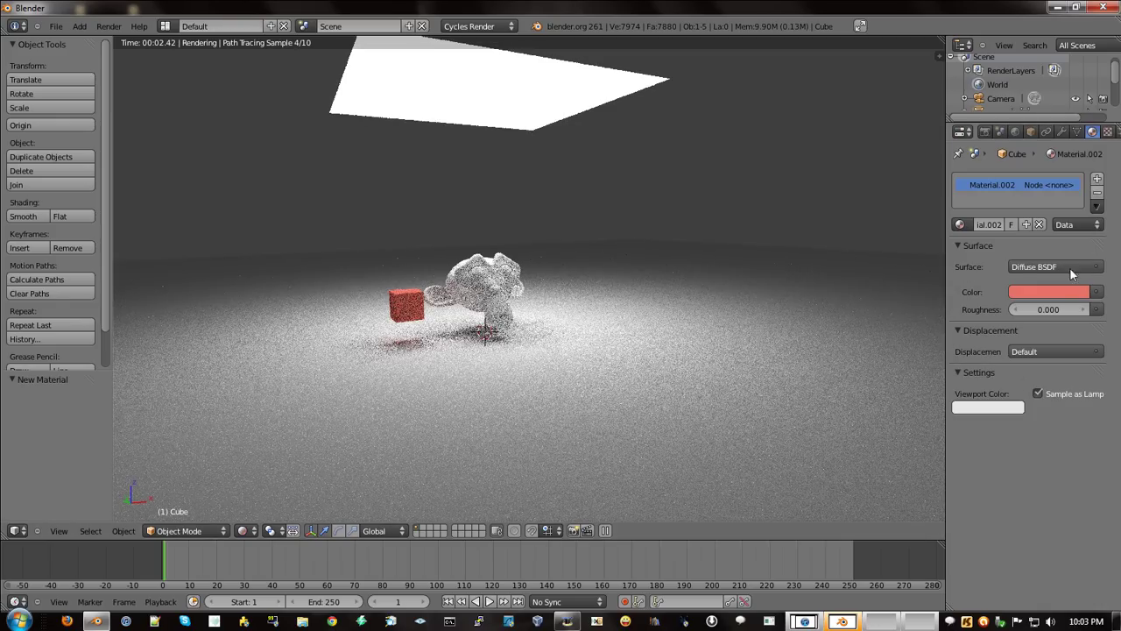
- Switch the cube's surface shader to Glossy BSDF, then to Glass BSDF
left_click(1069, 267)
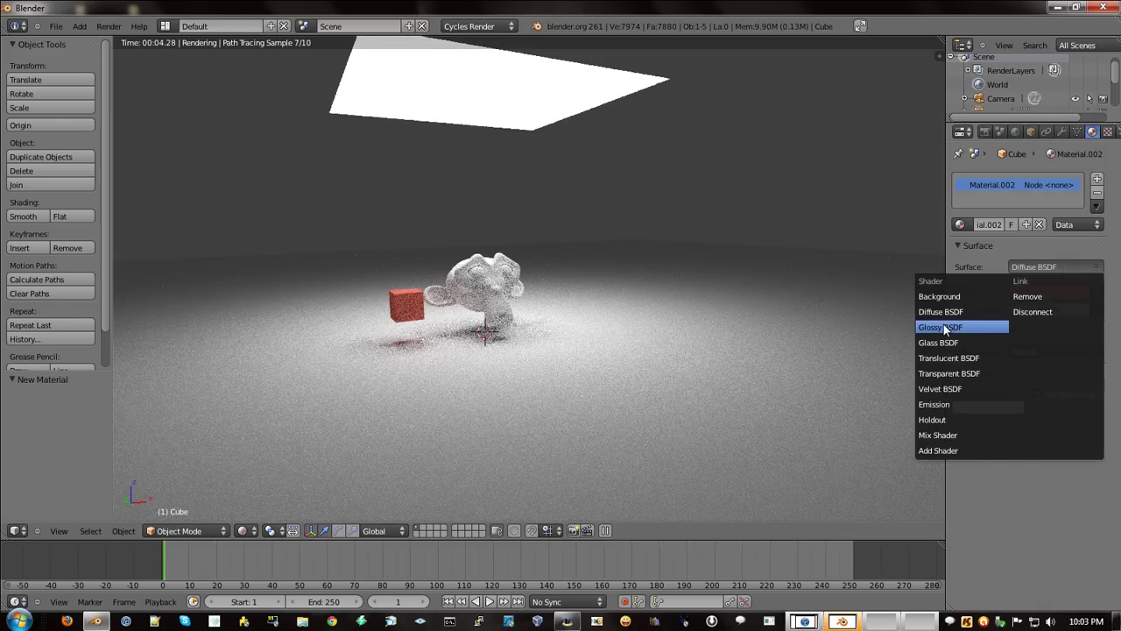
left_click(946, 327)
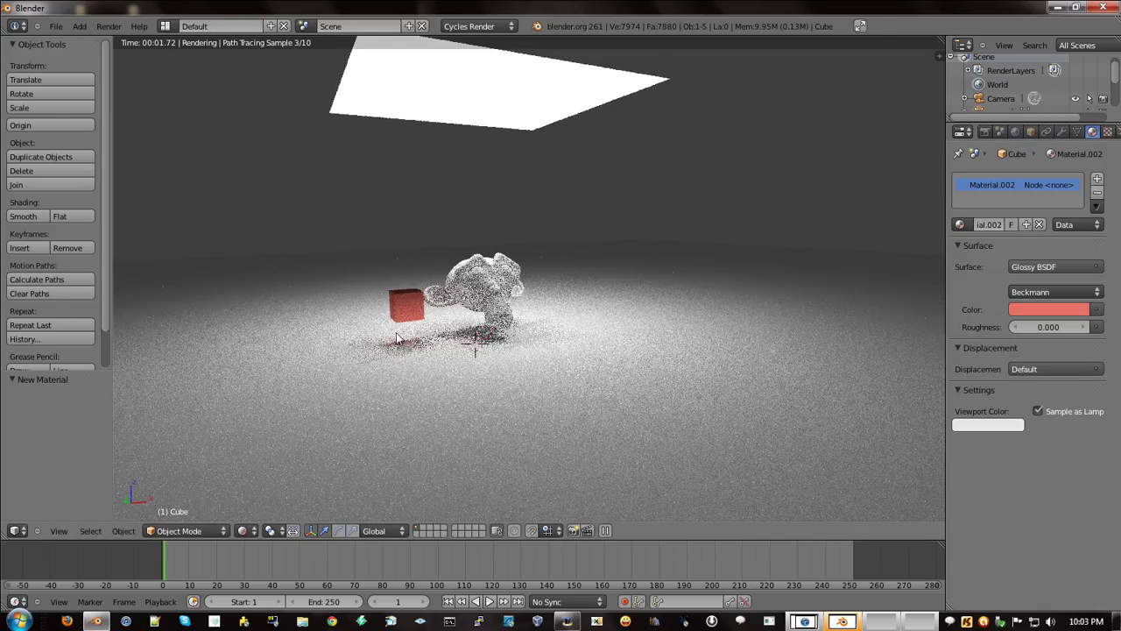
scroll(438, 298, "up", 5)
scroll(438, 298, "down", 2)
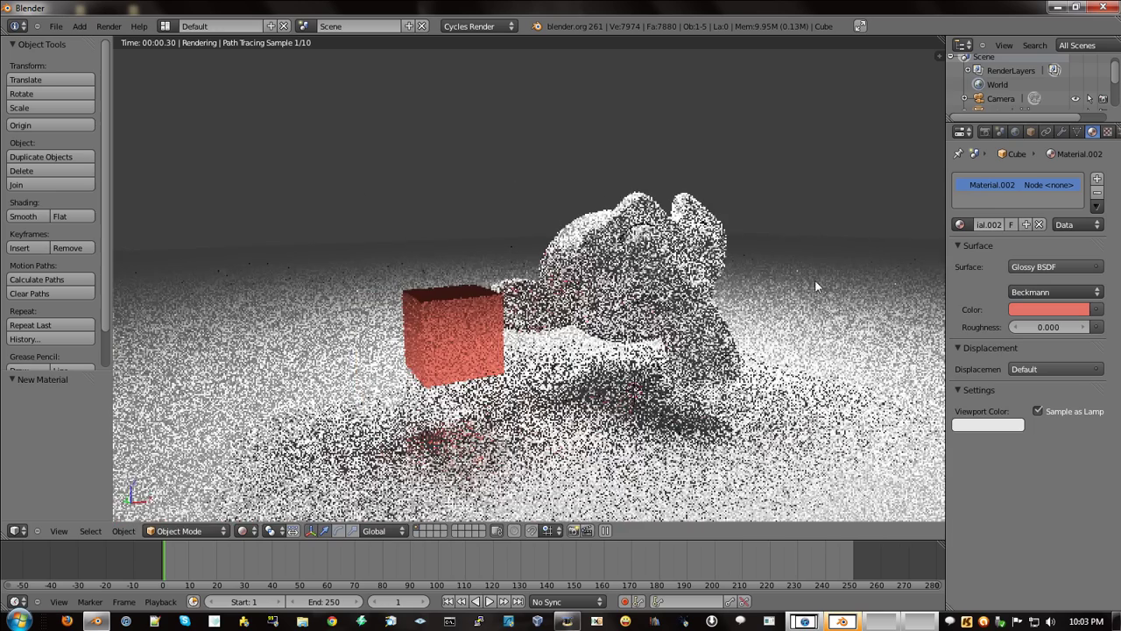
left_click(1055, 265)
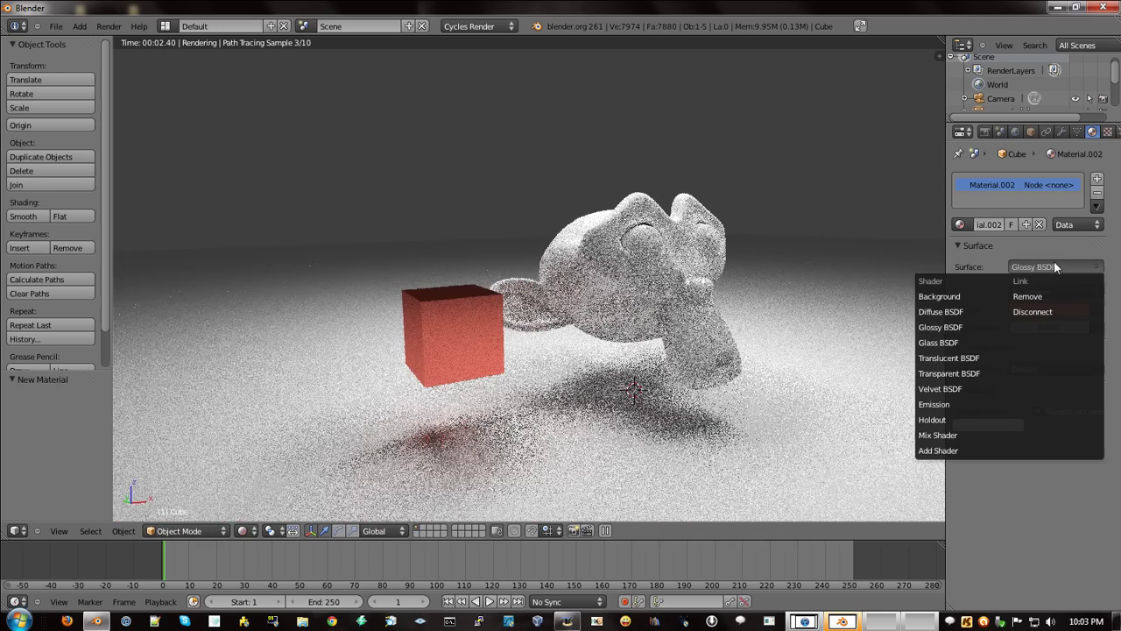
left_click(942, 343)
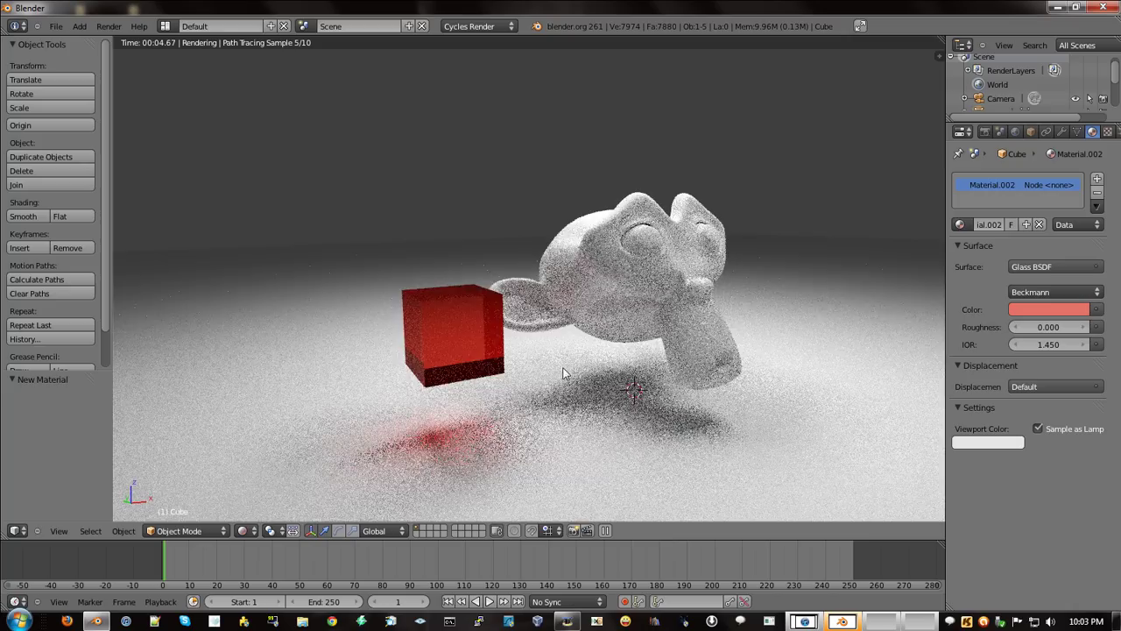
- Orbit so the monkey sits behind the cube, then try Velvet BSDF and Mix Shader on the cube
middle_click_drag(605, 403, 714, 421)
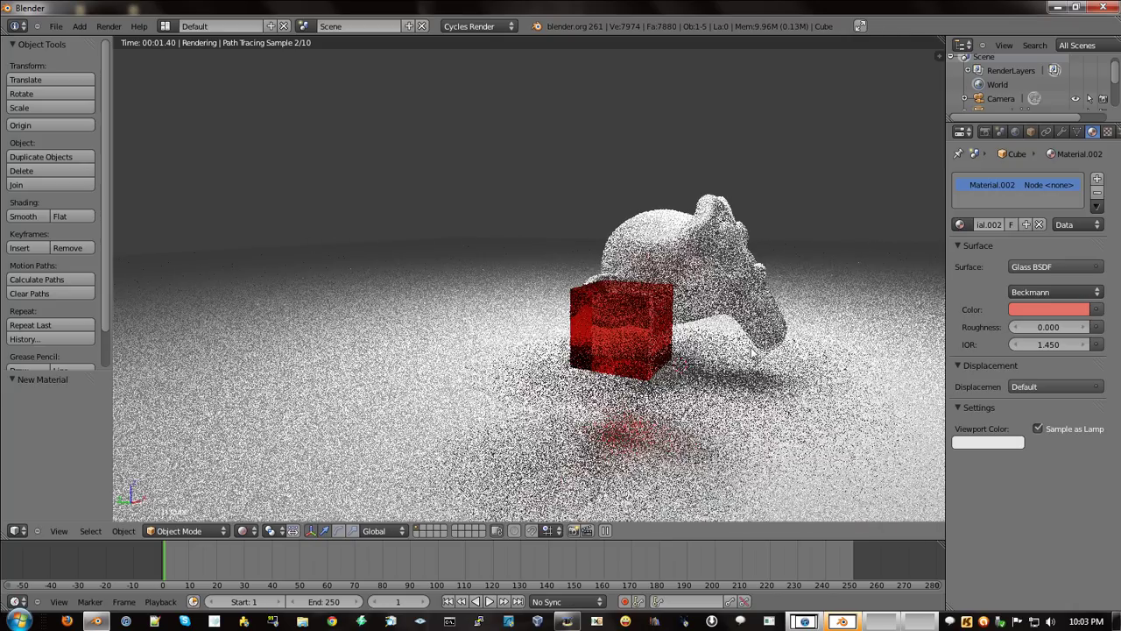
left_click(1057, 268)
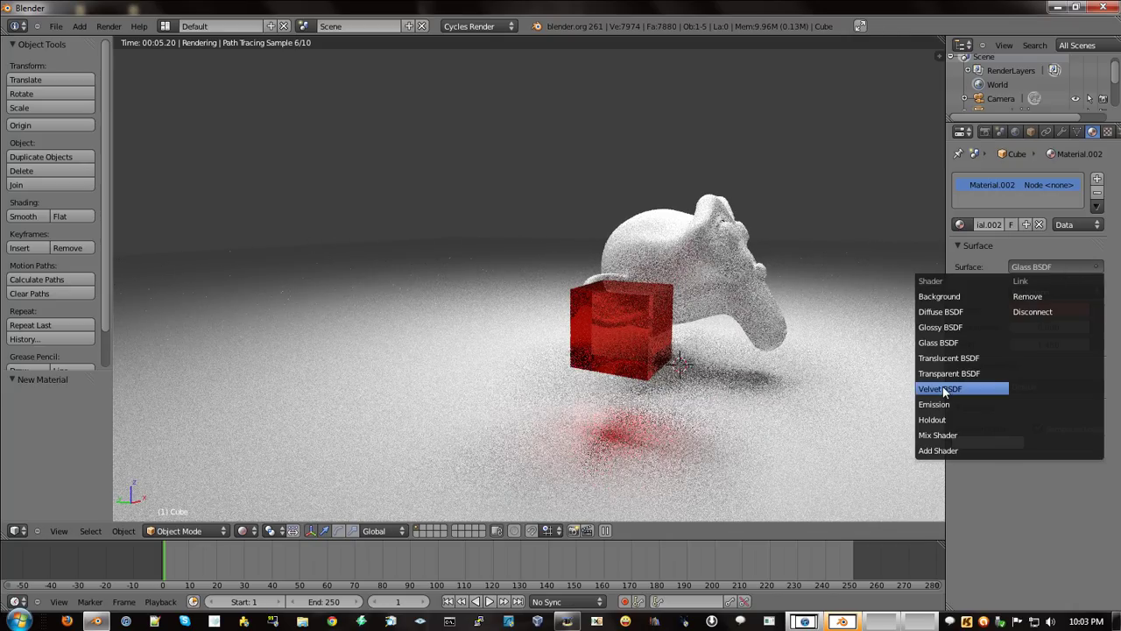
left_click(945, 391)
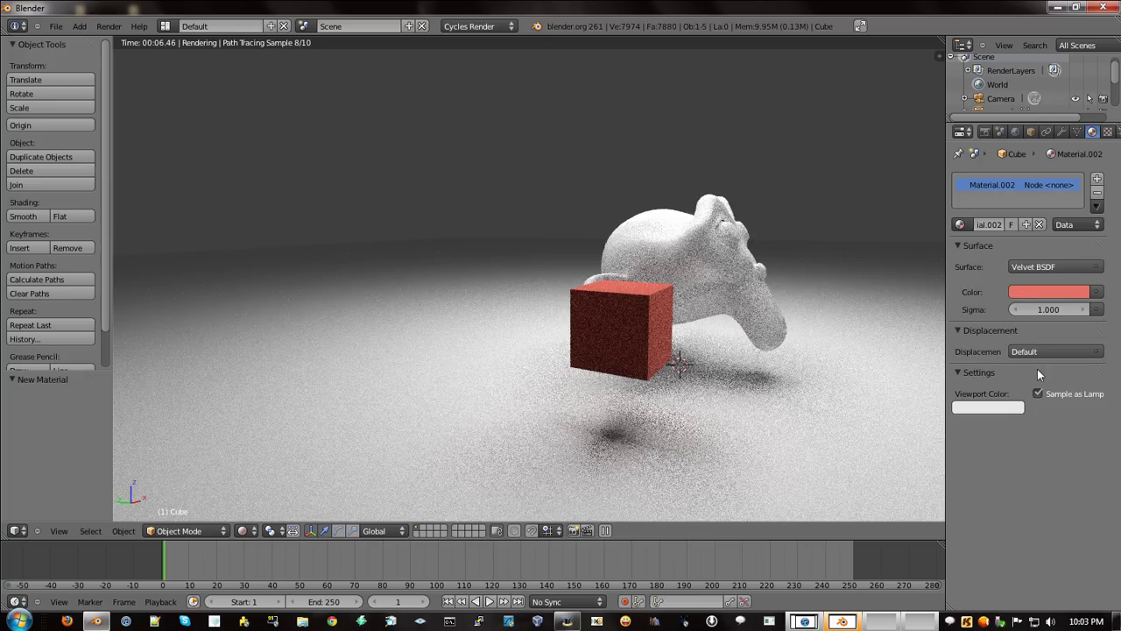
left_click(1044, 266)
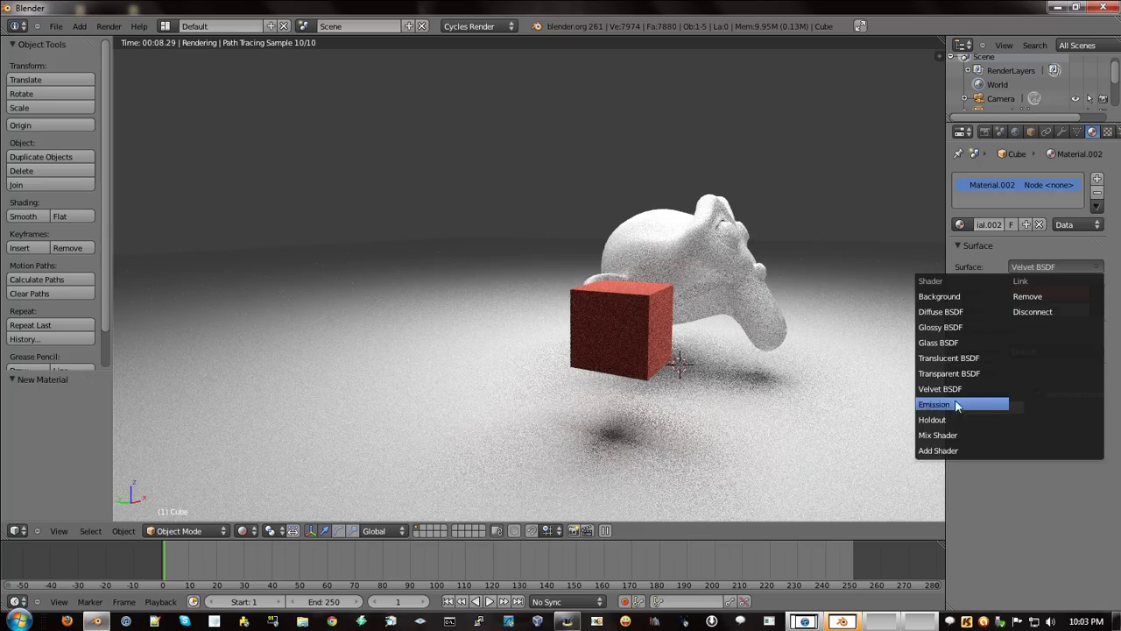
left_click(950, 434)
left_click(1046, 266)
- Try Transparent BSDF, then Translucent BSDF on the cube, viewing from the monkey's front
left_click(946, 373)
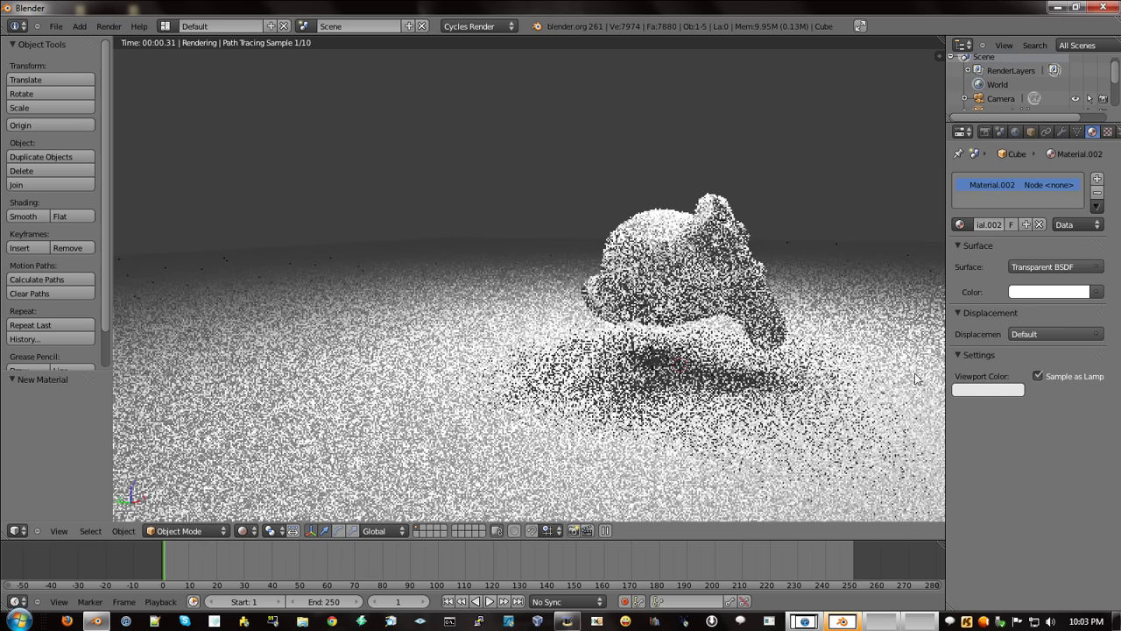
left_click(1051, 266)
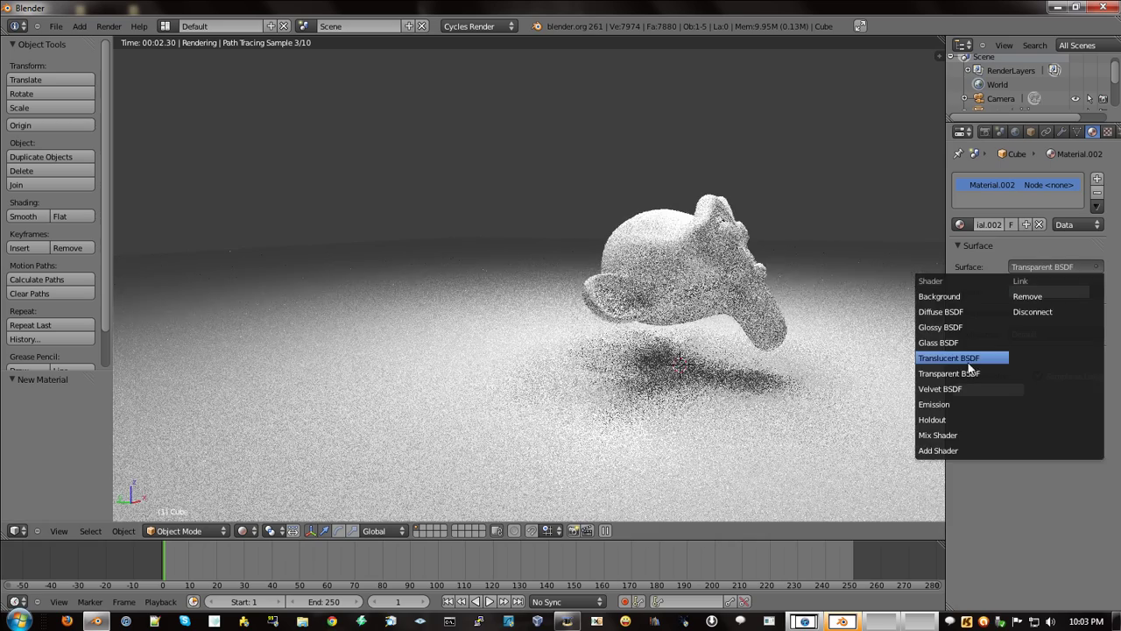
left_click(963, 361)
middle_click_drag(774, 372, 817, 368)
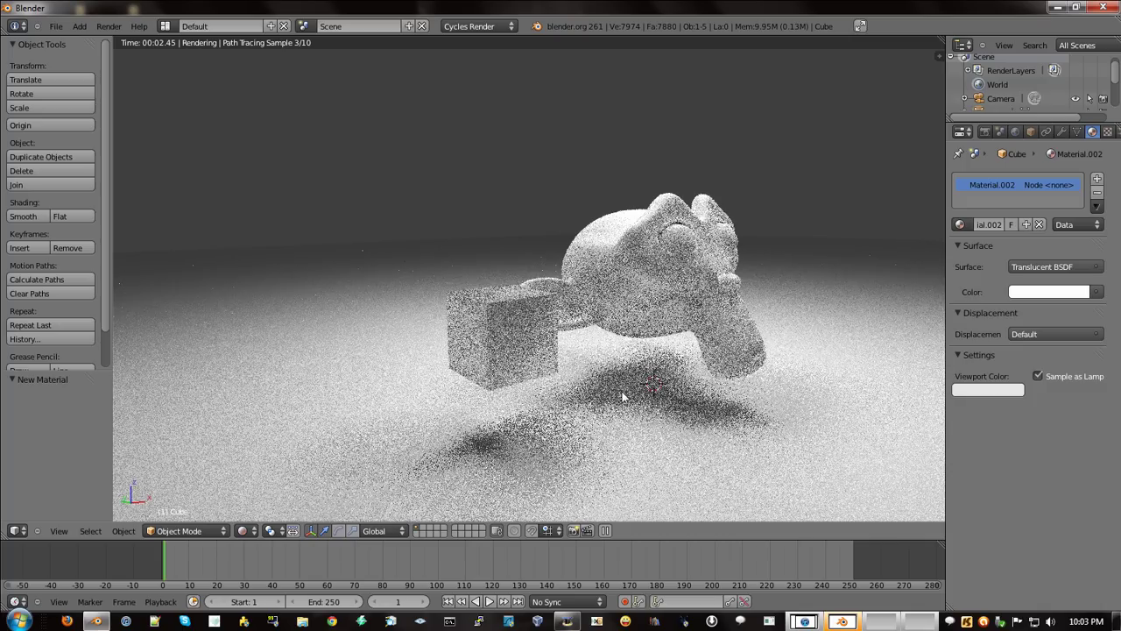
middle_click_drag(755, 333, 795, 340)
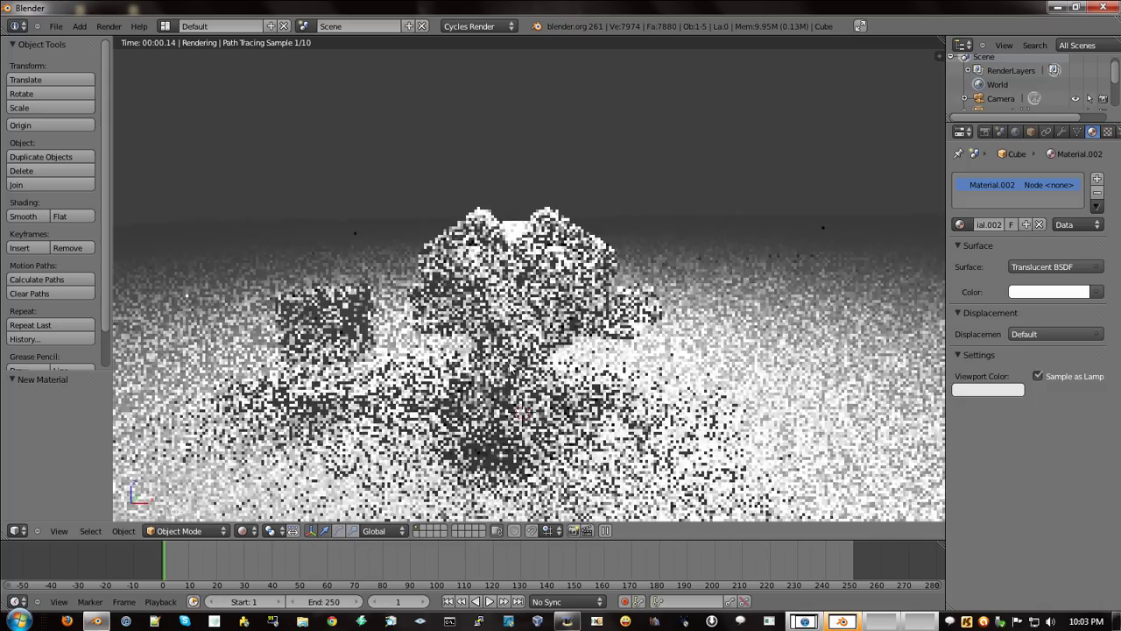
middle_click_drag(584, 341, 686, 331)
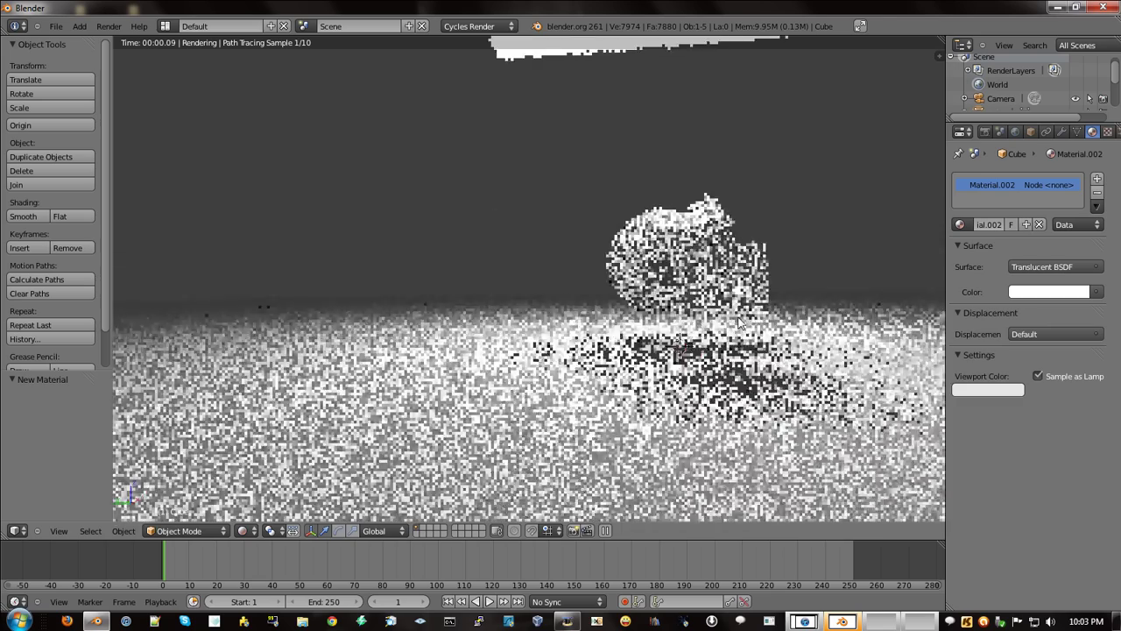
scroll(686, 331, "up", 4)
scroll(686, 331, "down", 3)
scroll(686, 332, "down", 2)
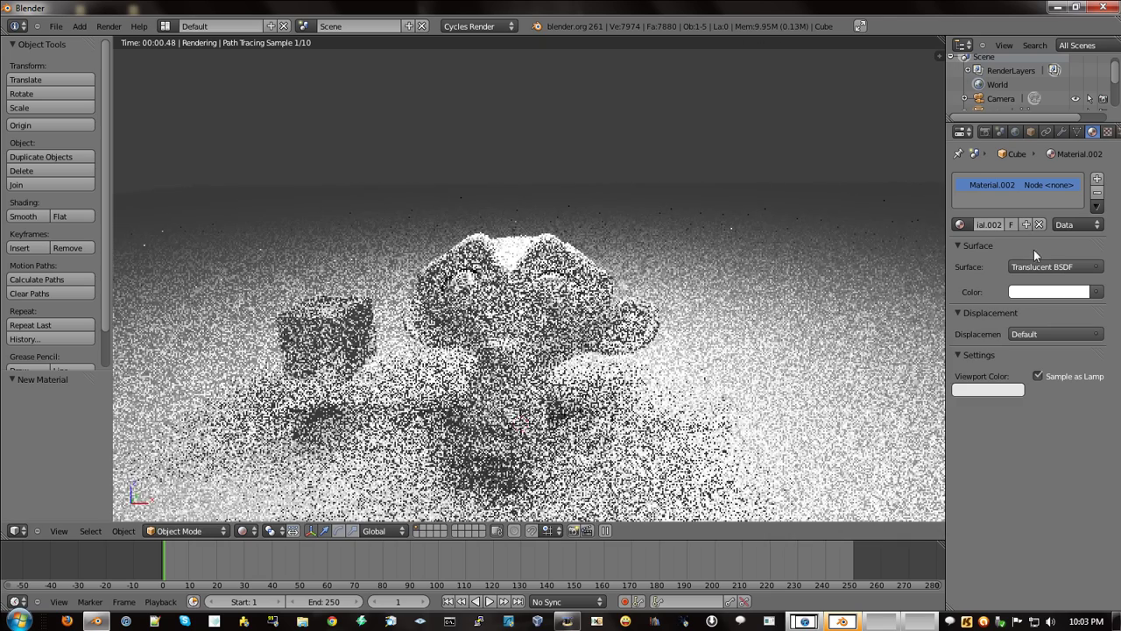
- Switch the cube's surface to Diffuse BSDF, then to Emission
left_click(1047, 266)
left_click(955, 312)
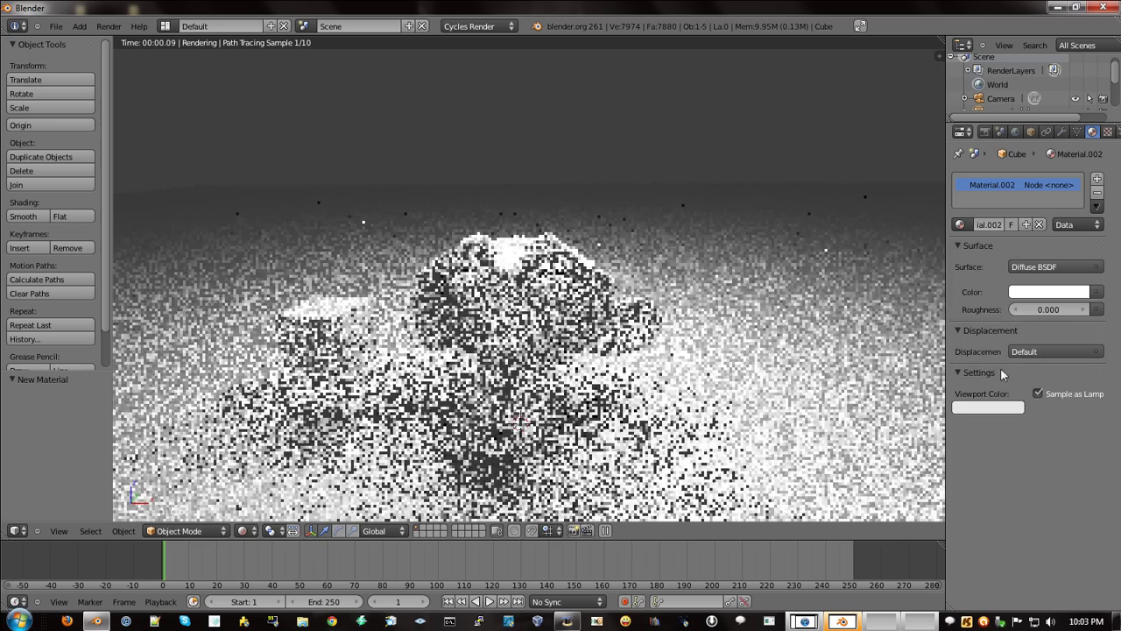
left_click(1041, 268)
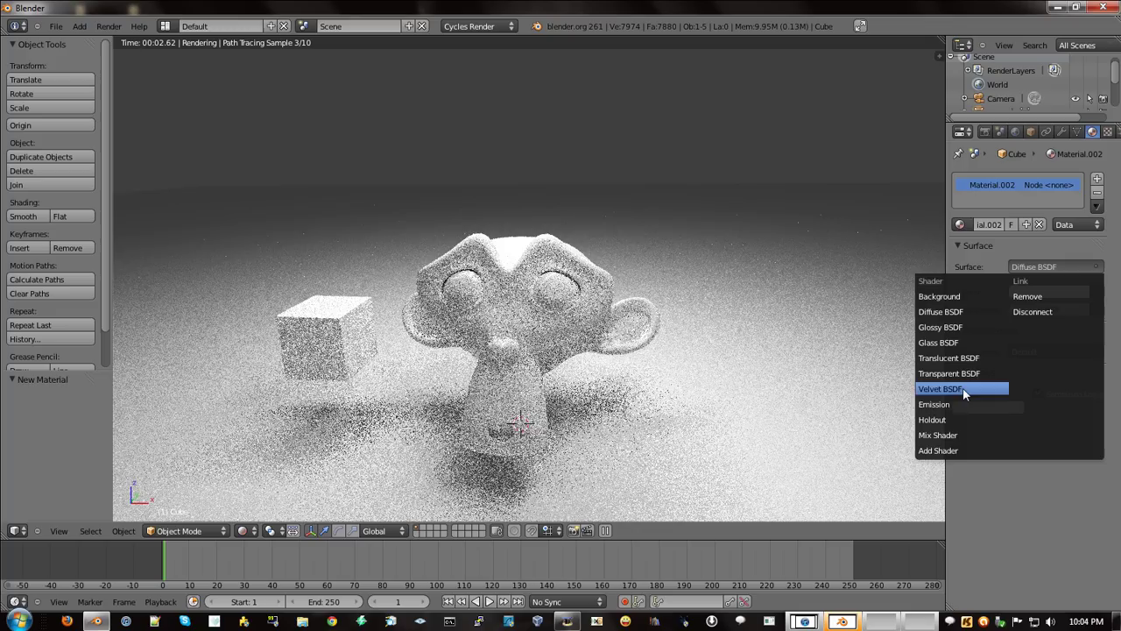
left_click(955, 405)
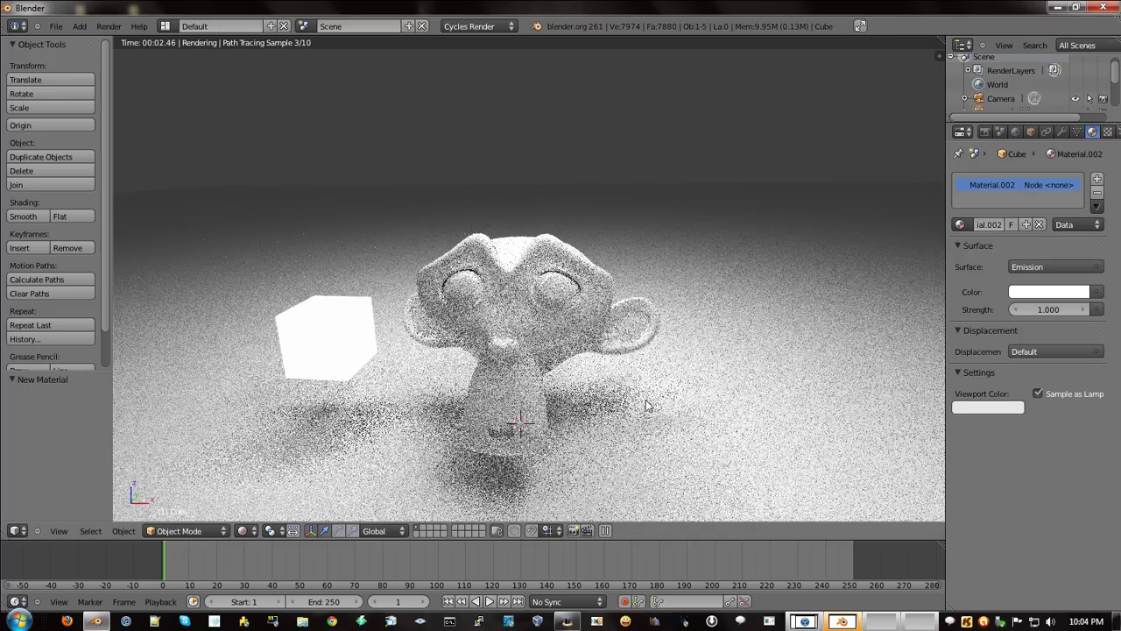
- Lower the ceiling plane's emission strength to 0.5, then select the monkey
scroll(845, 318, "down", 5)
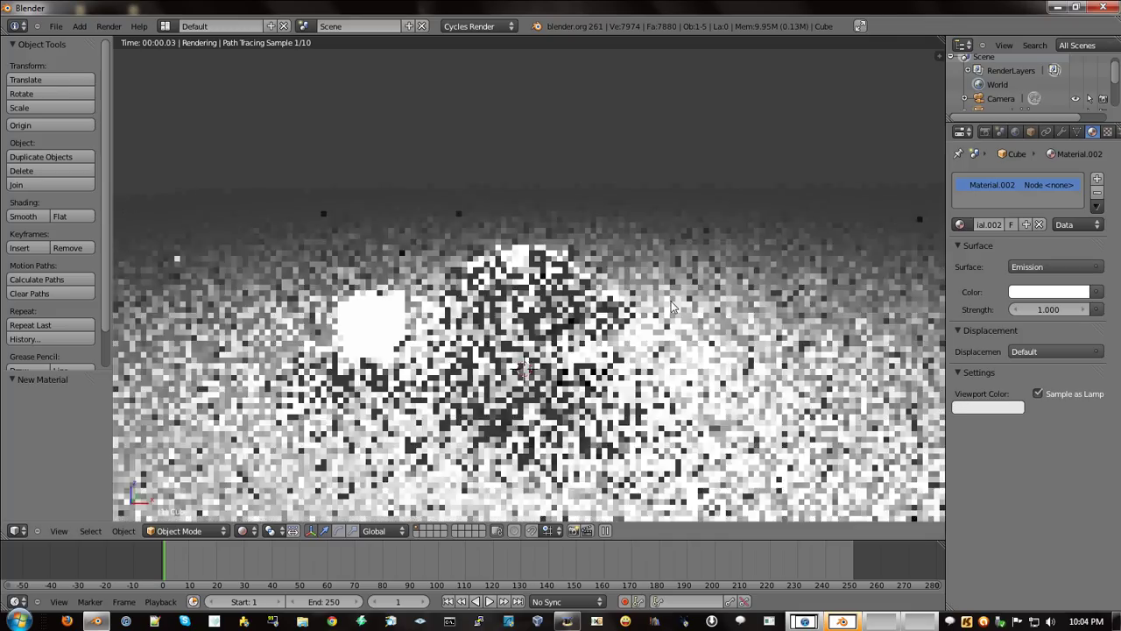
right_click(535, 94)
left_click(1044, 308)
type("0.5")
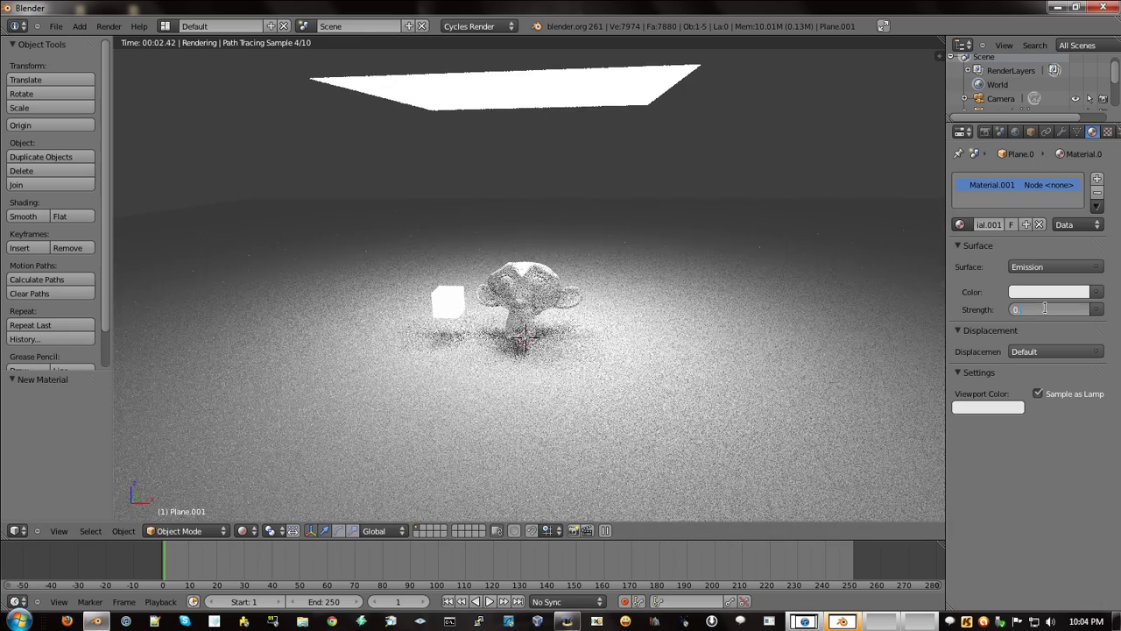
key("Return")
scroll(537, 257, "up", 2)
scroll(568, 337, "up", 3)
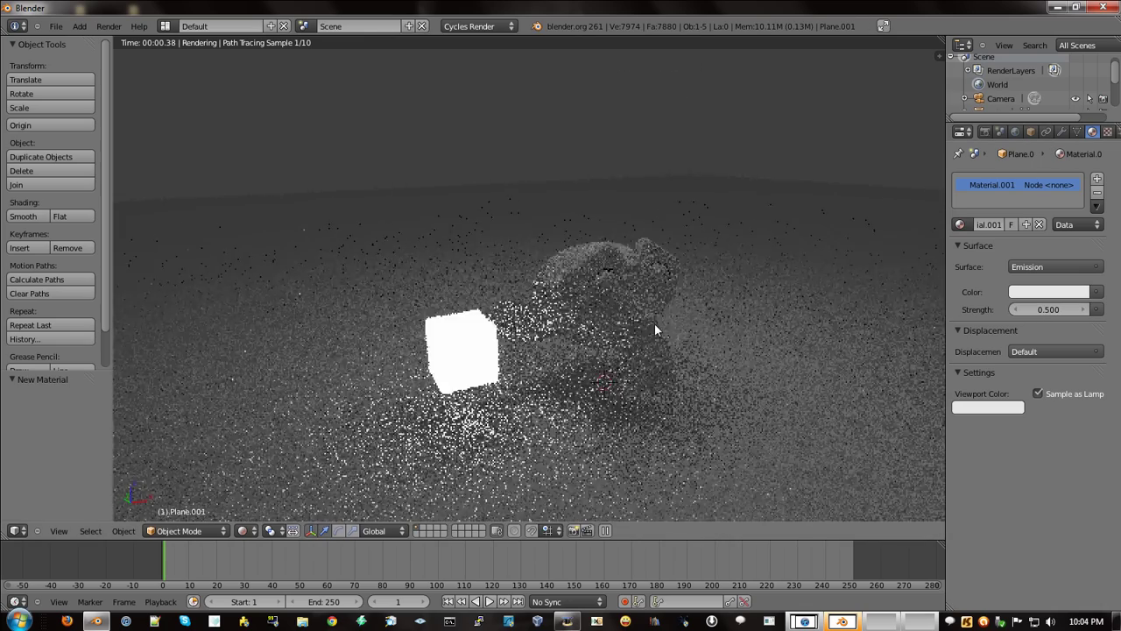
scroll(635, 320, "up", 2)
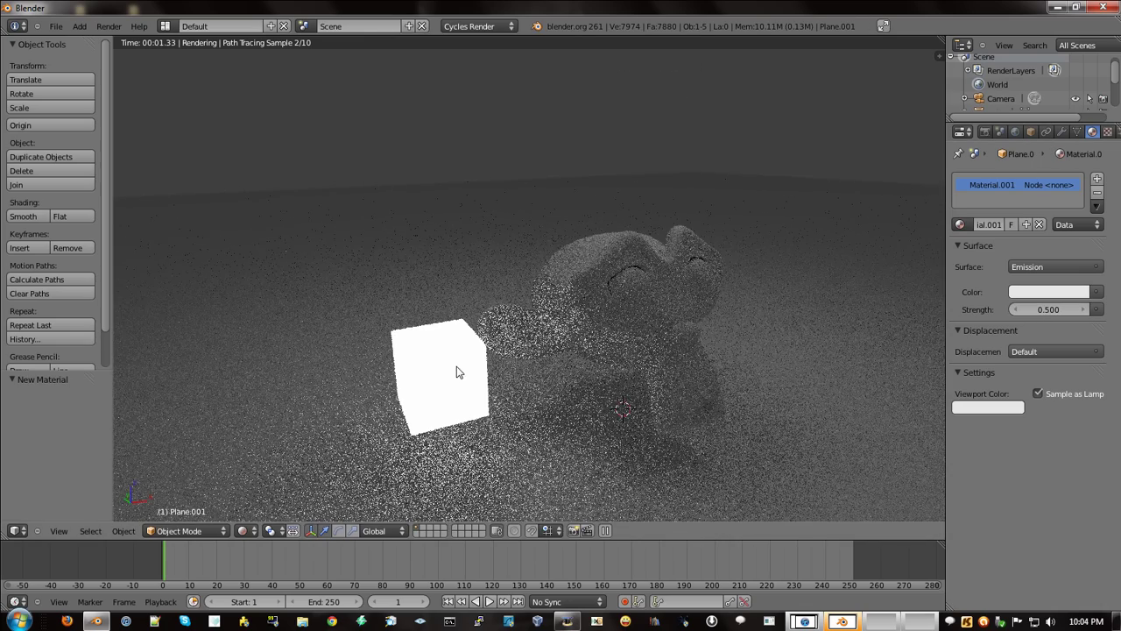
right_click(636, 323)
- Give Suzanne a new material with a Glossy BSDF surface
left_click(1012, 225)
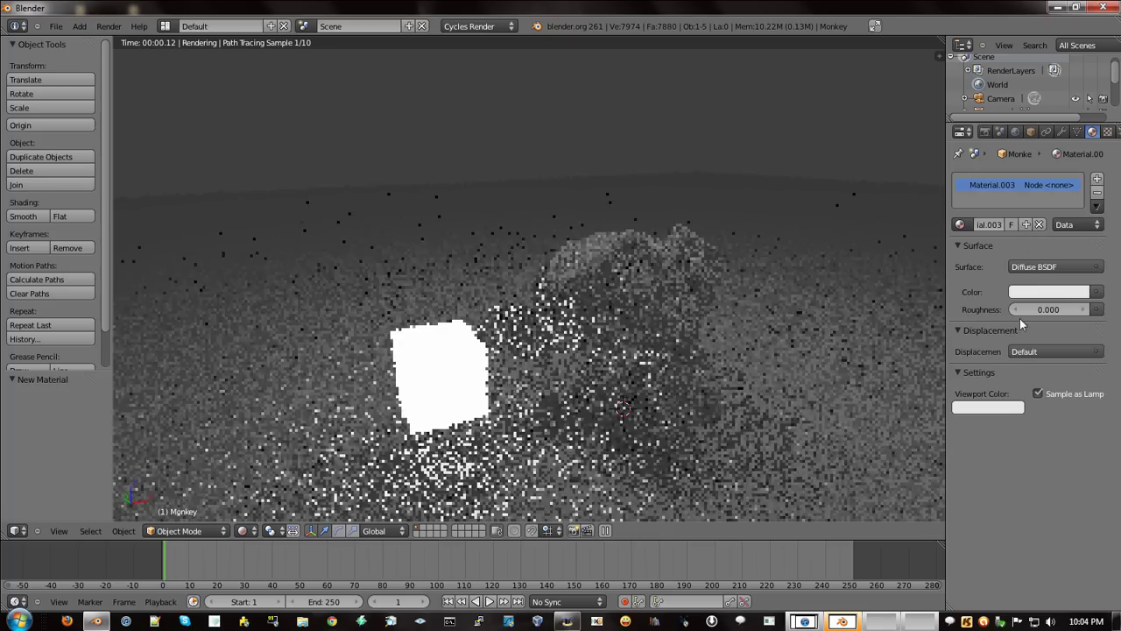
left_click(1042, 266)
left_click(948, 327)
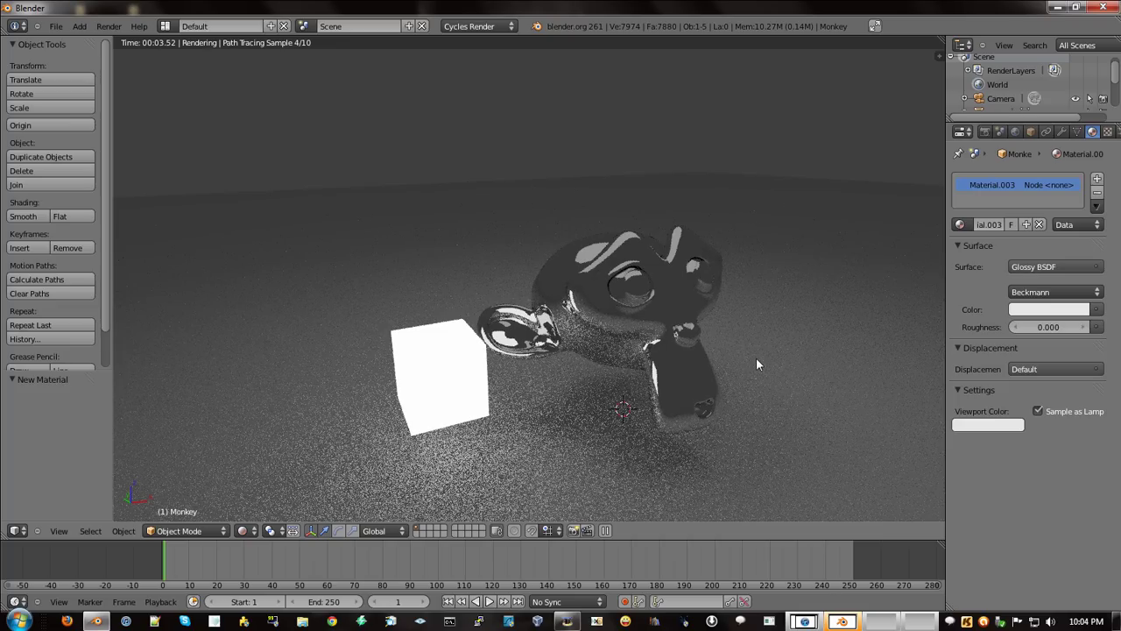
- Move the glowing cube left along X to -0.872, then bring up the Add menu
right_click(453, 418)
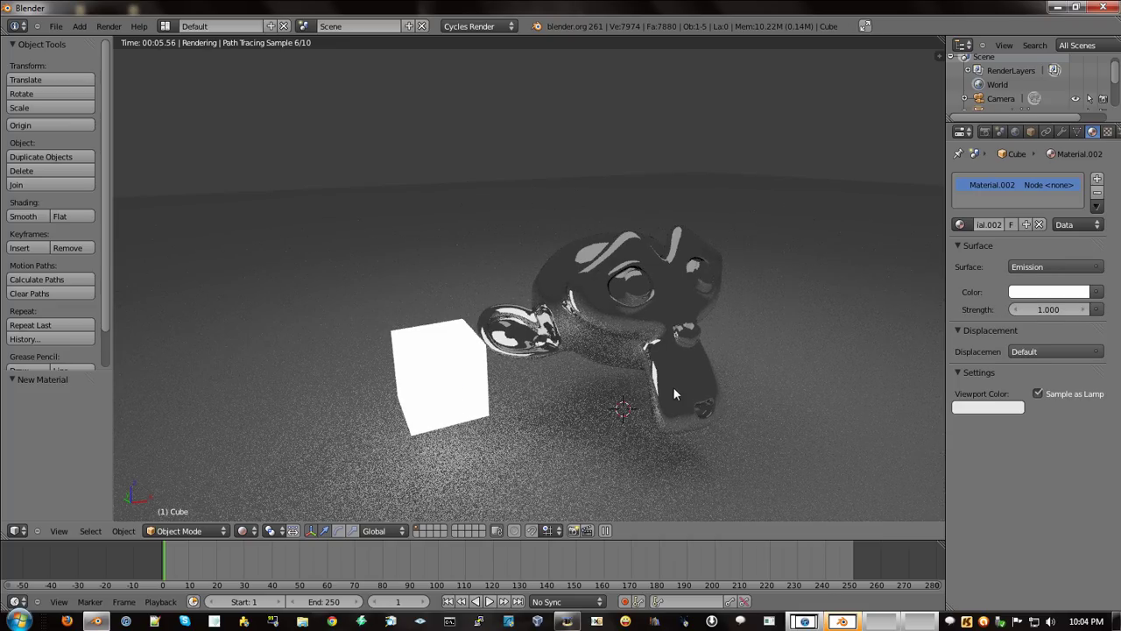
key("g")
key("x")
left_click(452, 421)
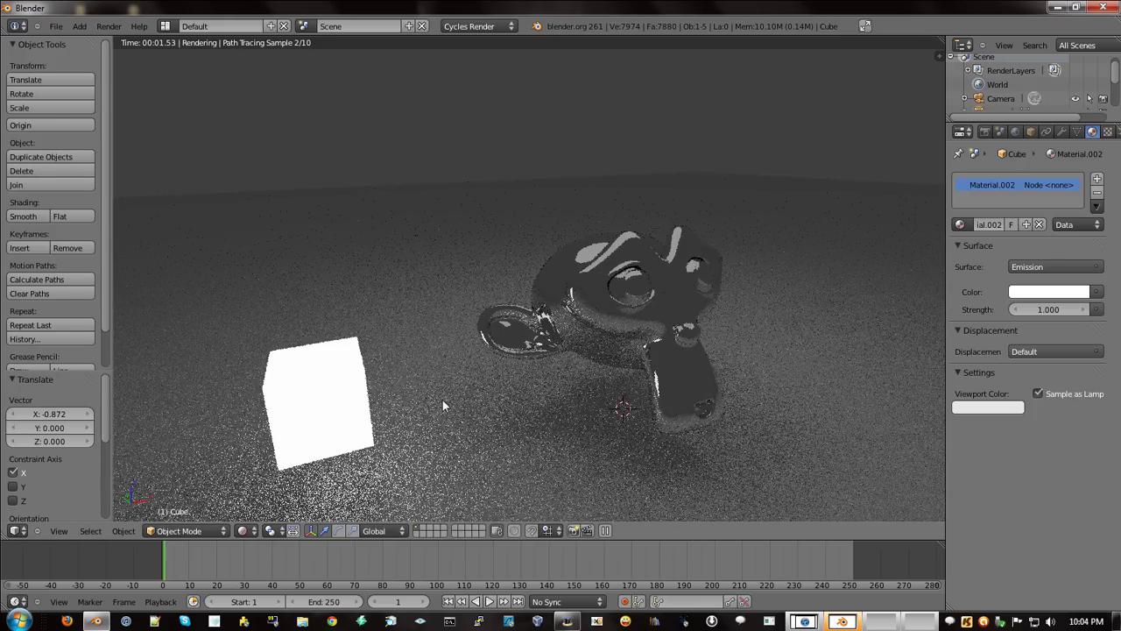
key("Tab")
key("Tab")
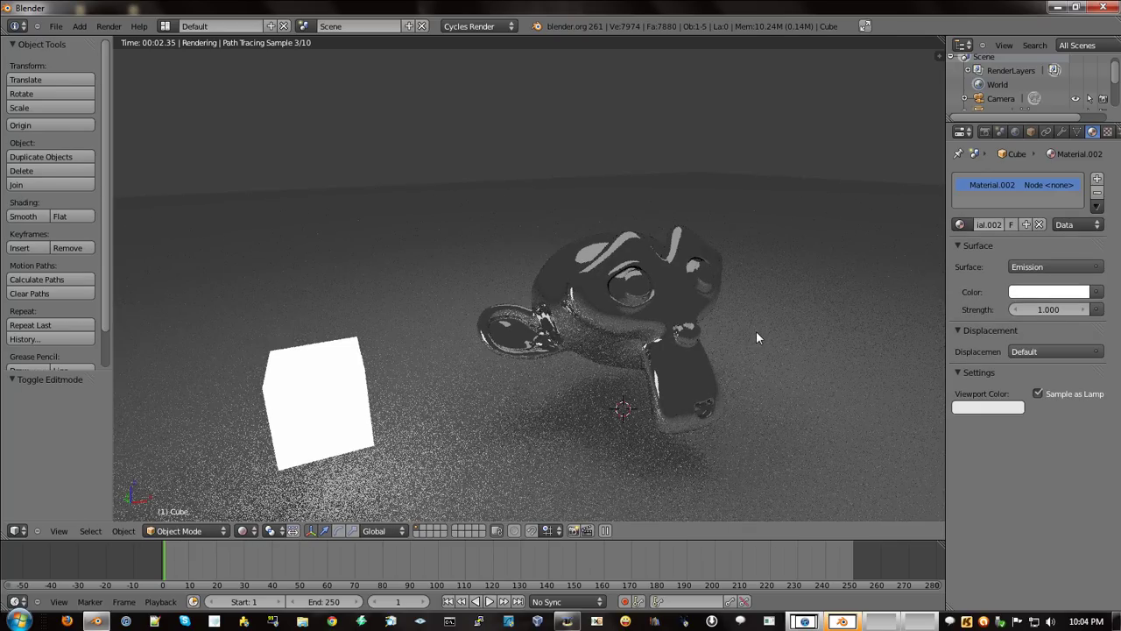
key("shift+a")
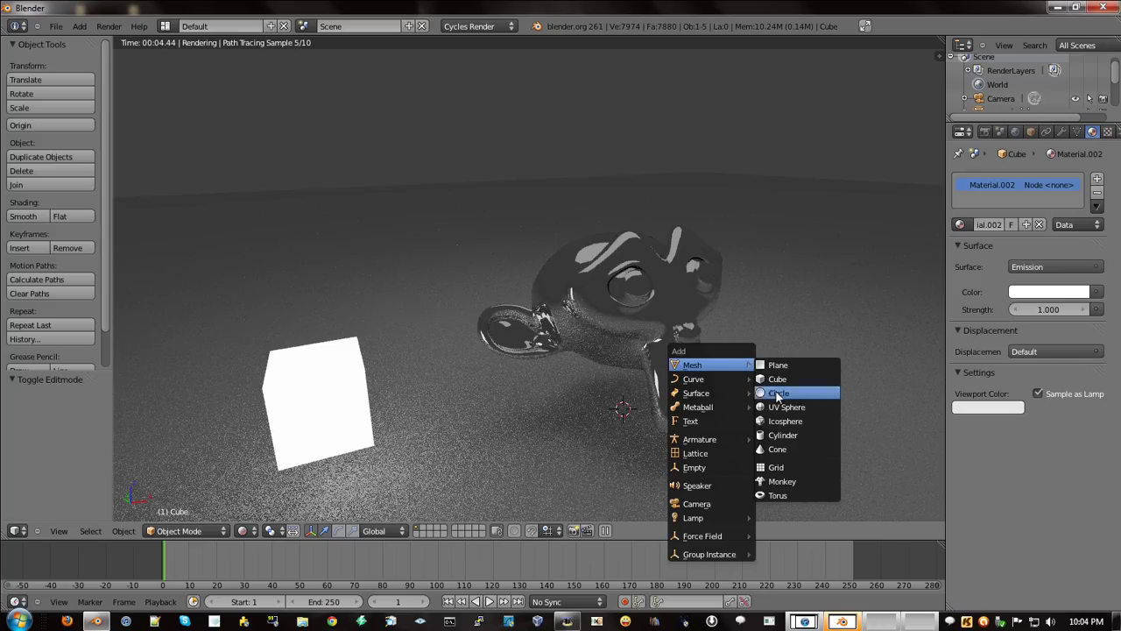
- Add a cylinder mesh and switch the viewport to Solid shading
left_click(807, 435)
scroll(637, 429, "down", 2)
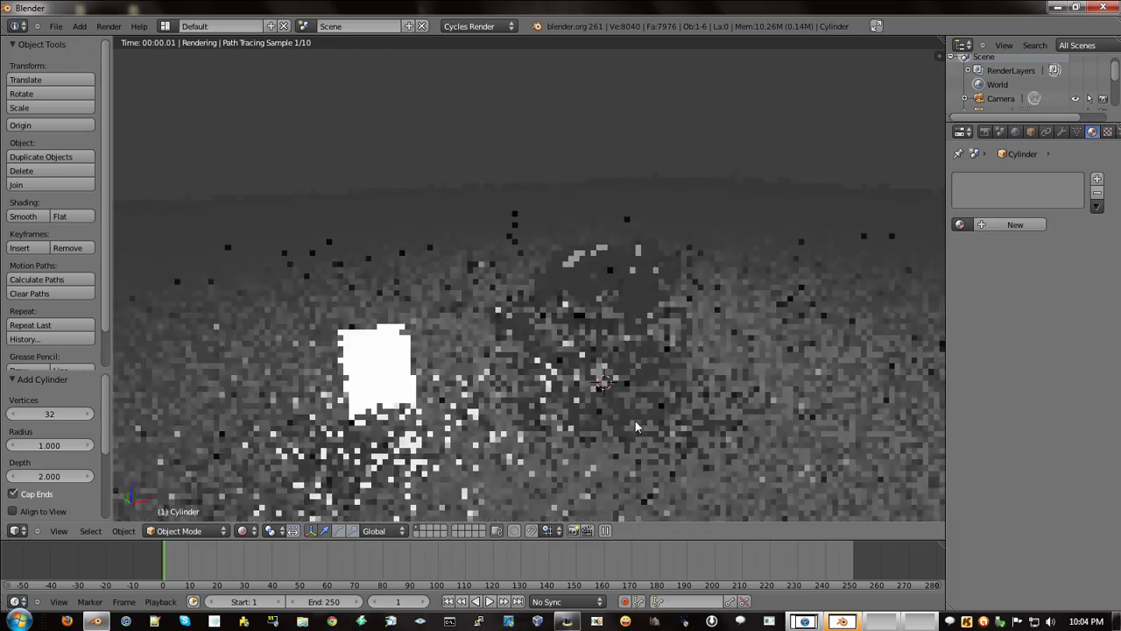
scroll(604, 368, "down", 2)
left_click(246, 530)
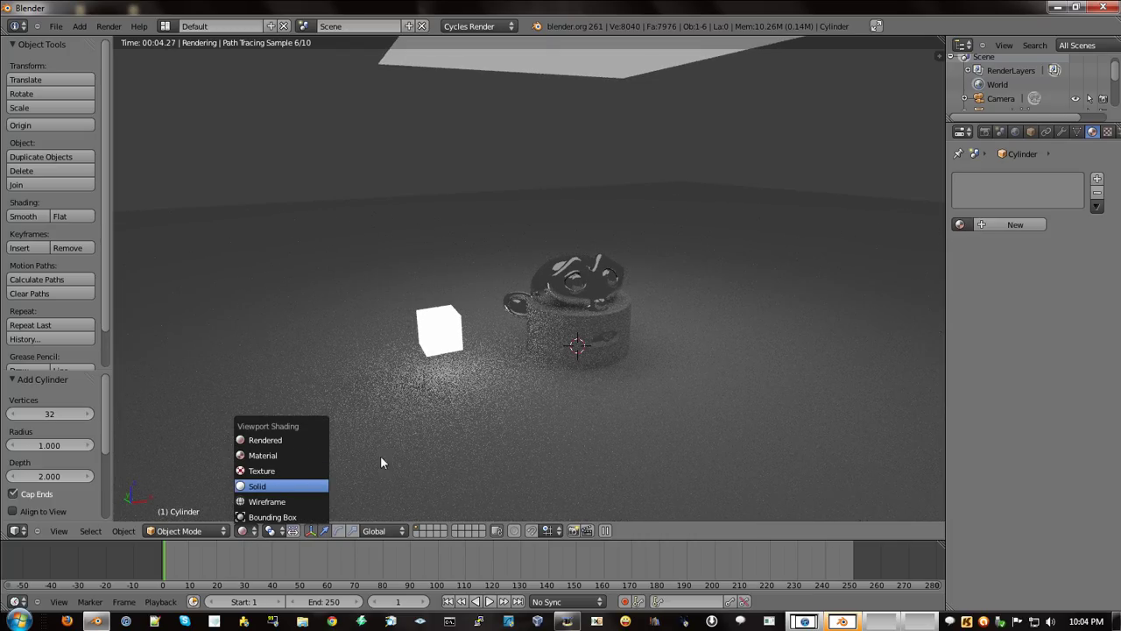
key("Return")
- Raise the cylinder to Z 3.380, flatten it to a 0.05826-scale disc, and enter Edit Mode
key("g")
key("z")
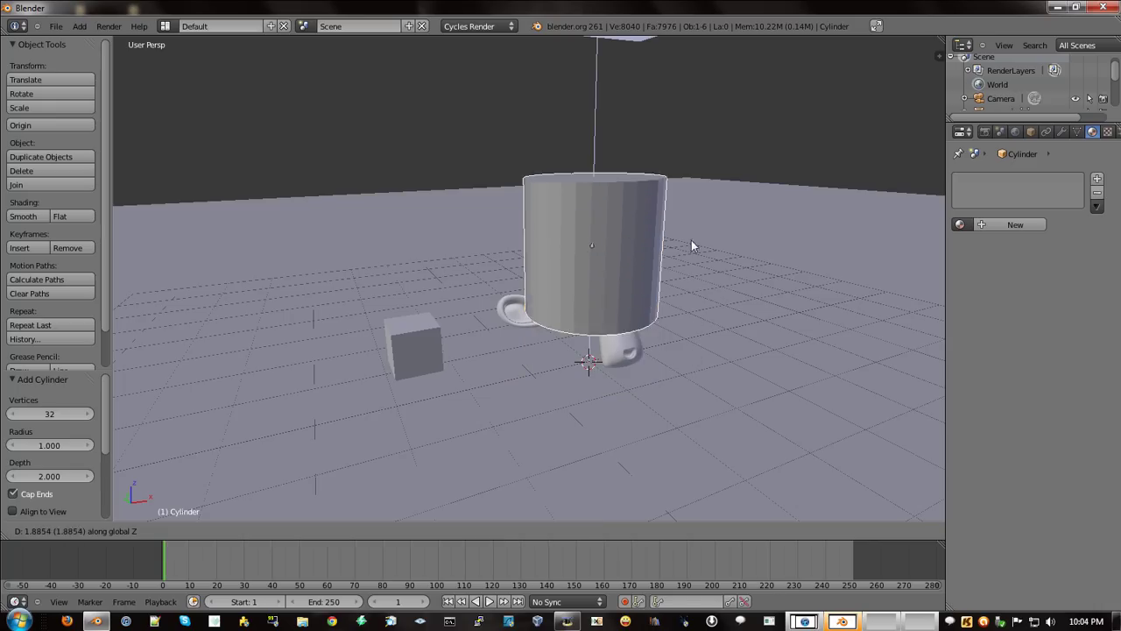
left_click(692, 156)
key("s")
key("z")
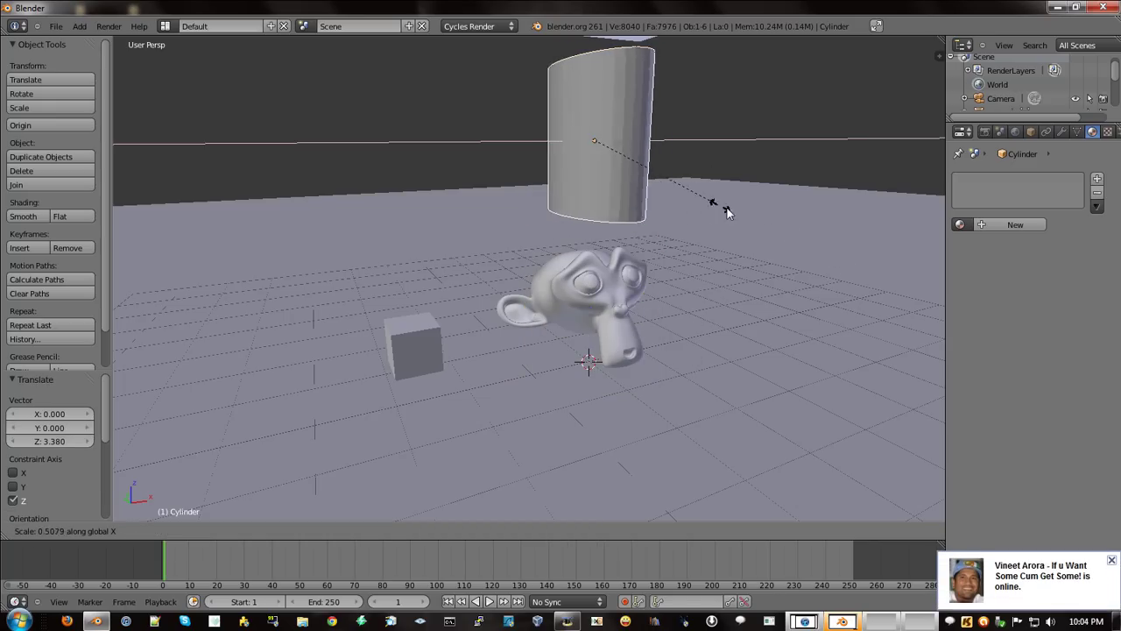
left_click(622, 142)
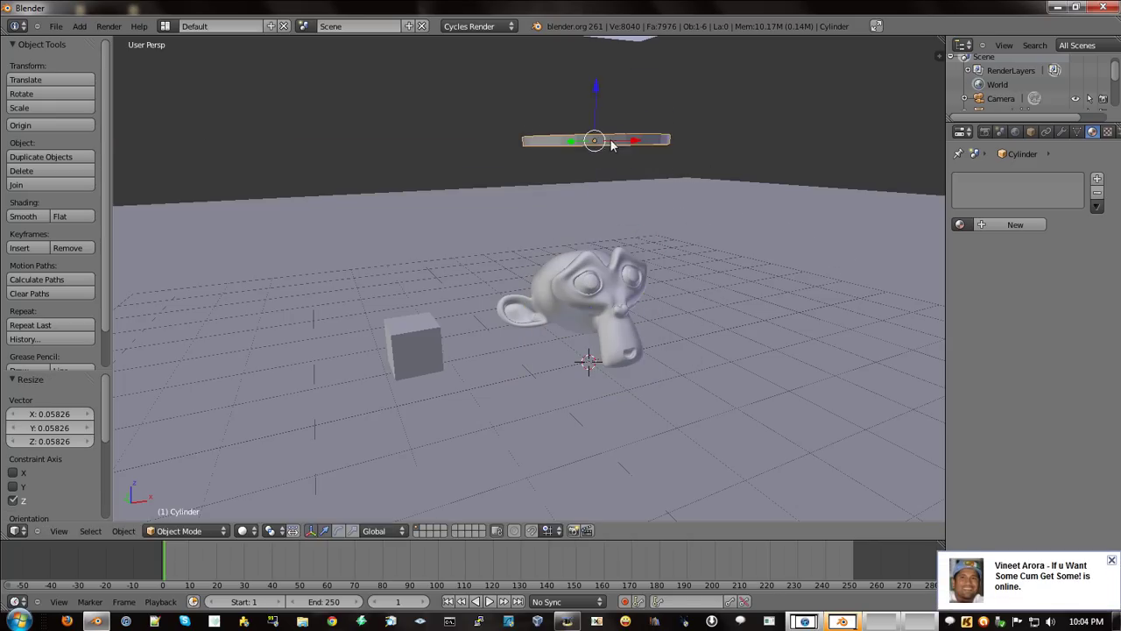
middle_click_drag(621, 143, 666, 174)
key("Tab")
scroll(665, 259, "up", 3)
- Deselect all of the disc's geometry and switch to Face select mode
scroll(675, 254, "up", 3)
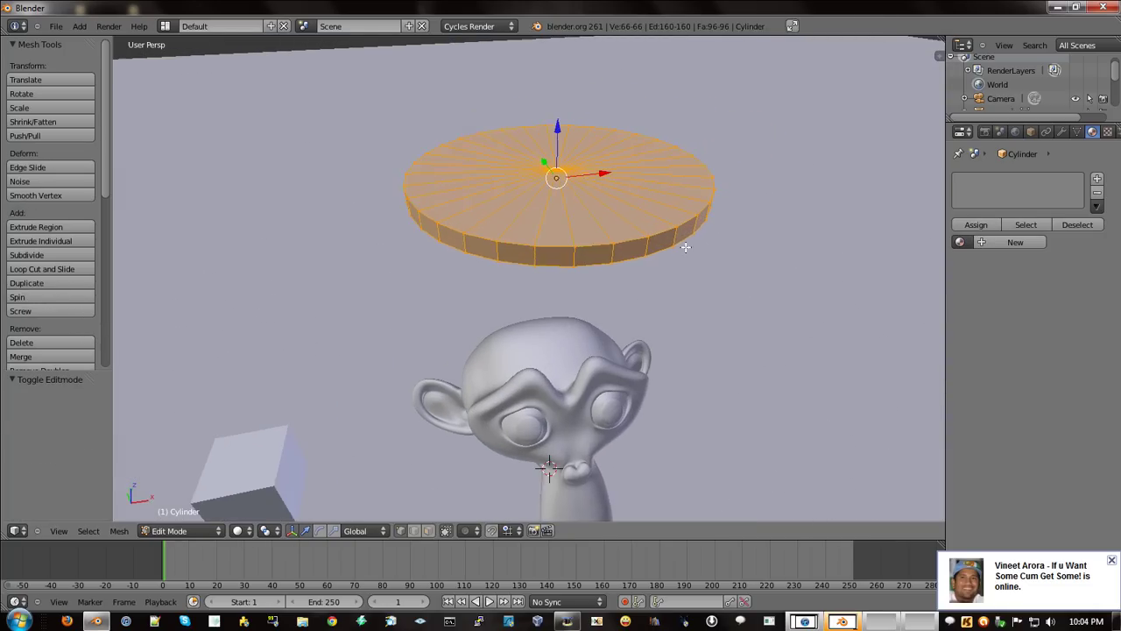
key("a")
key("ctrl+Tab")
left_click(585, 185)
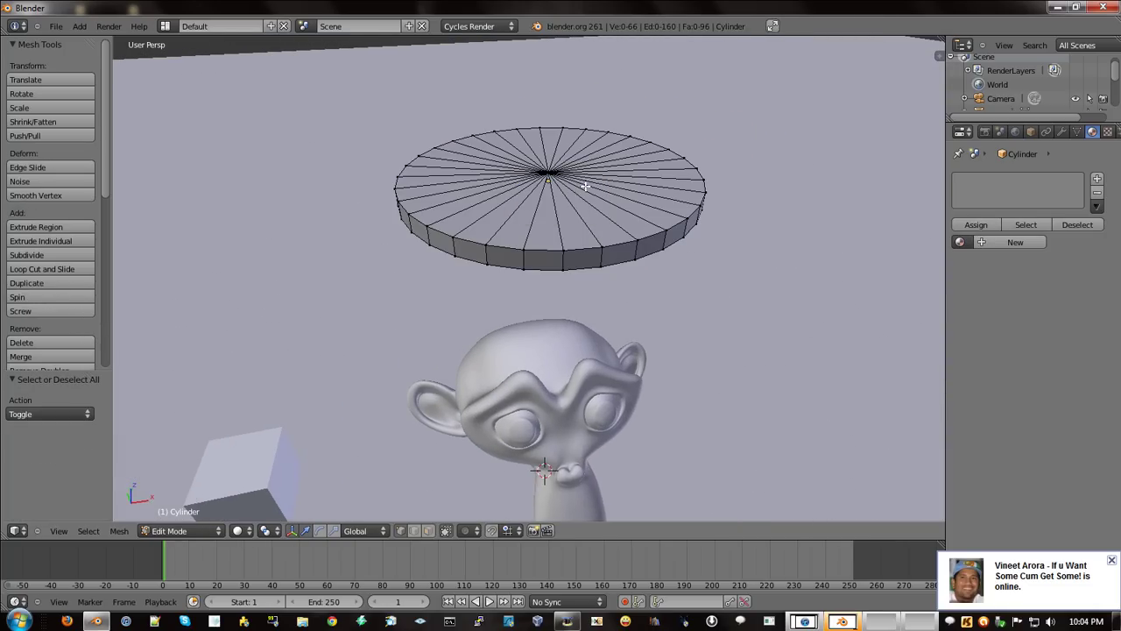
key("ctrl+Tab")
left_click(556, 207)
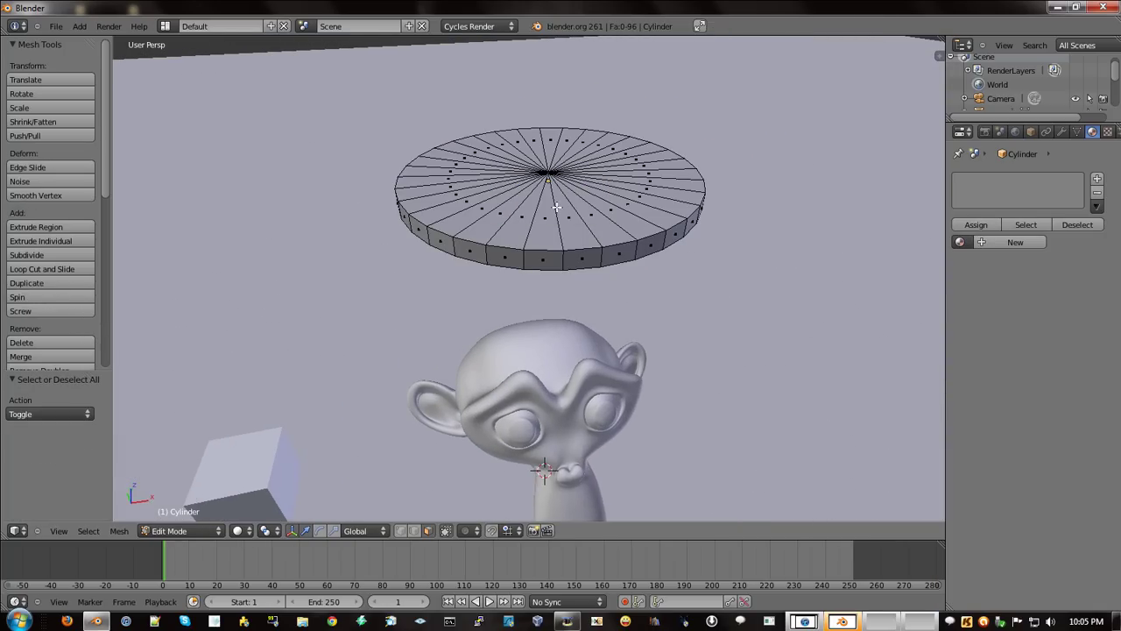
right_click(500, 200, "alt")
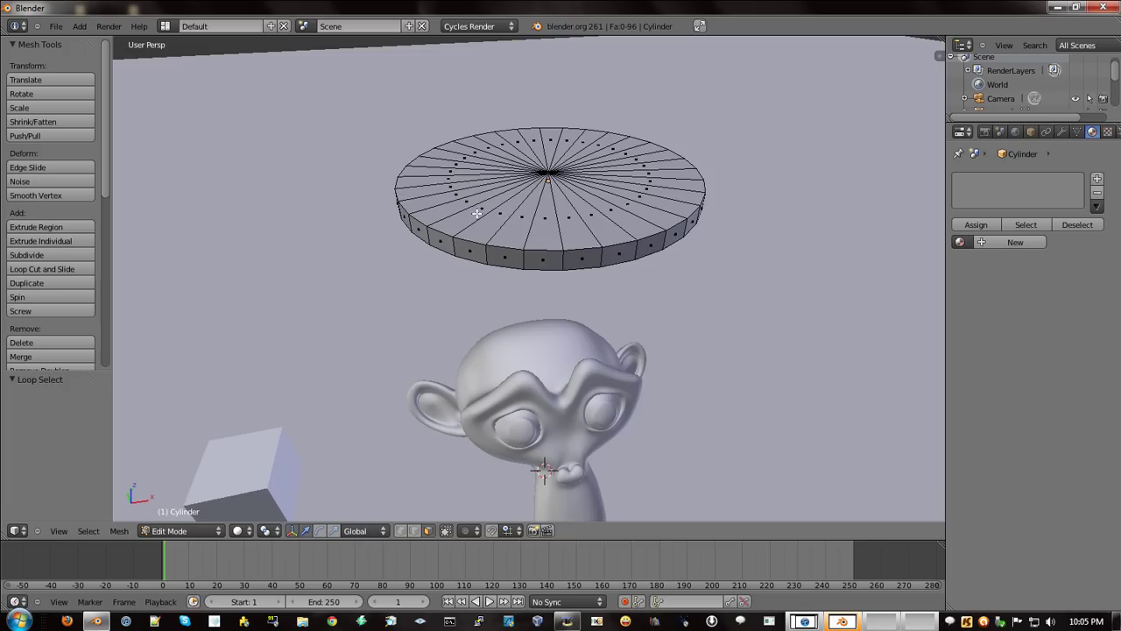
right_click(485, 207)
right_click(484, 216, "shift")
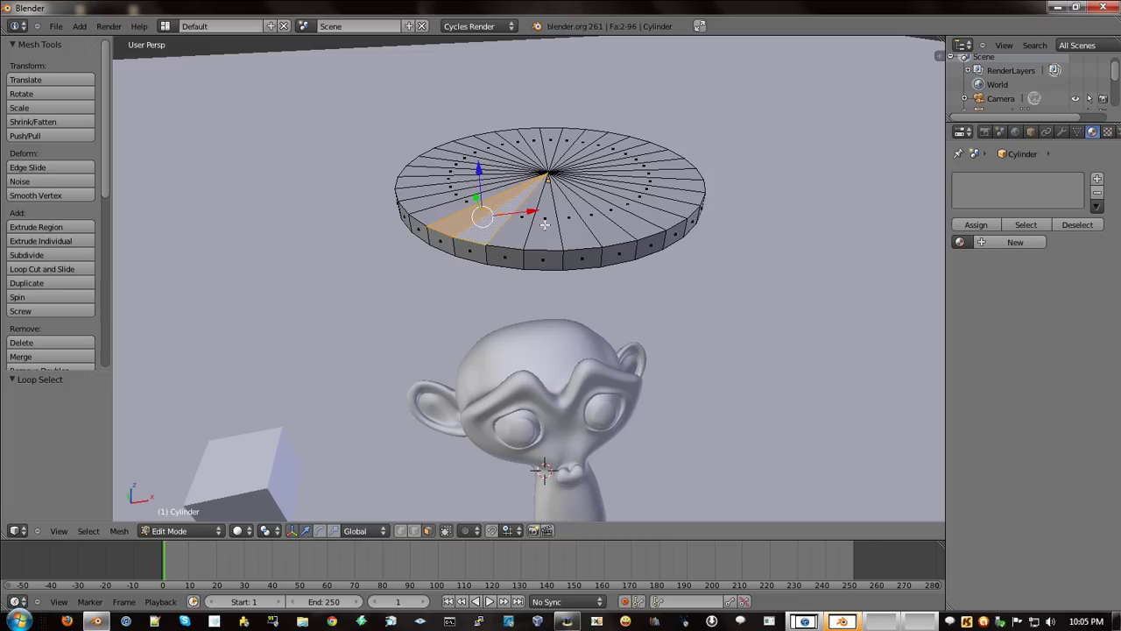
key("a")
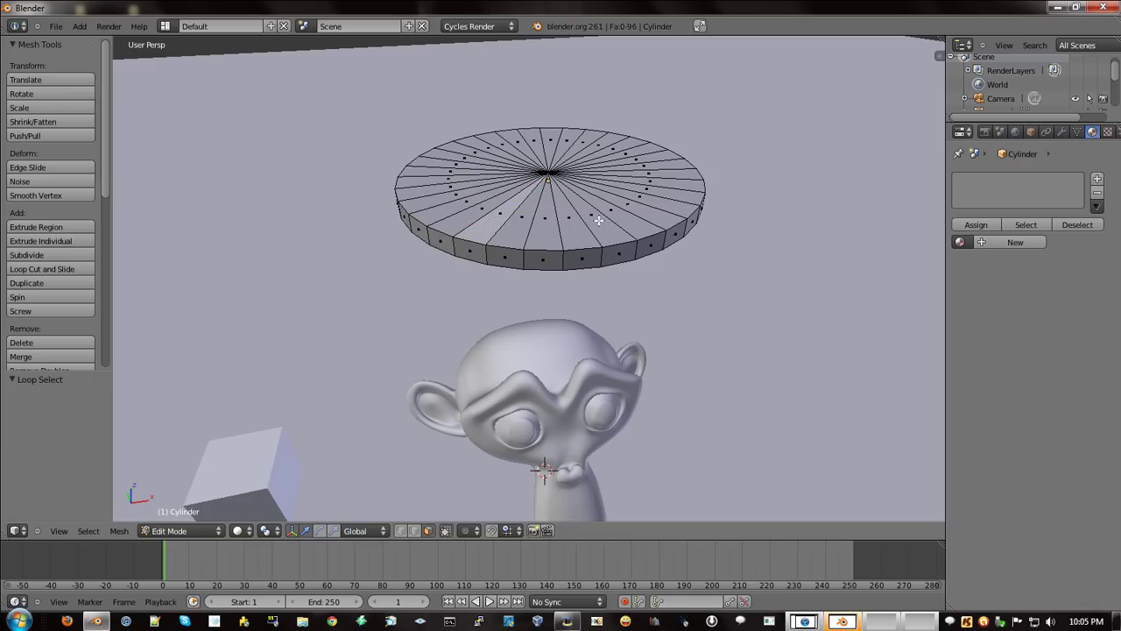
- Select the disc's side face loop and separate it into its own object
right_click(575, 255)
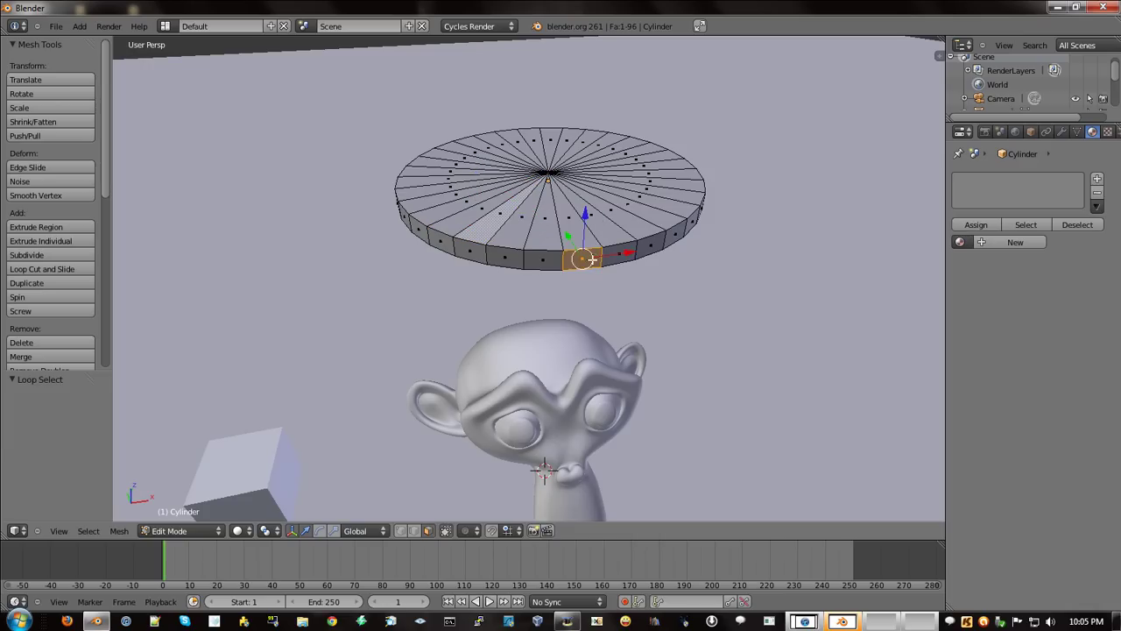
right_click(556, 257, "alt")
key("p")
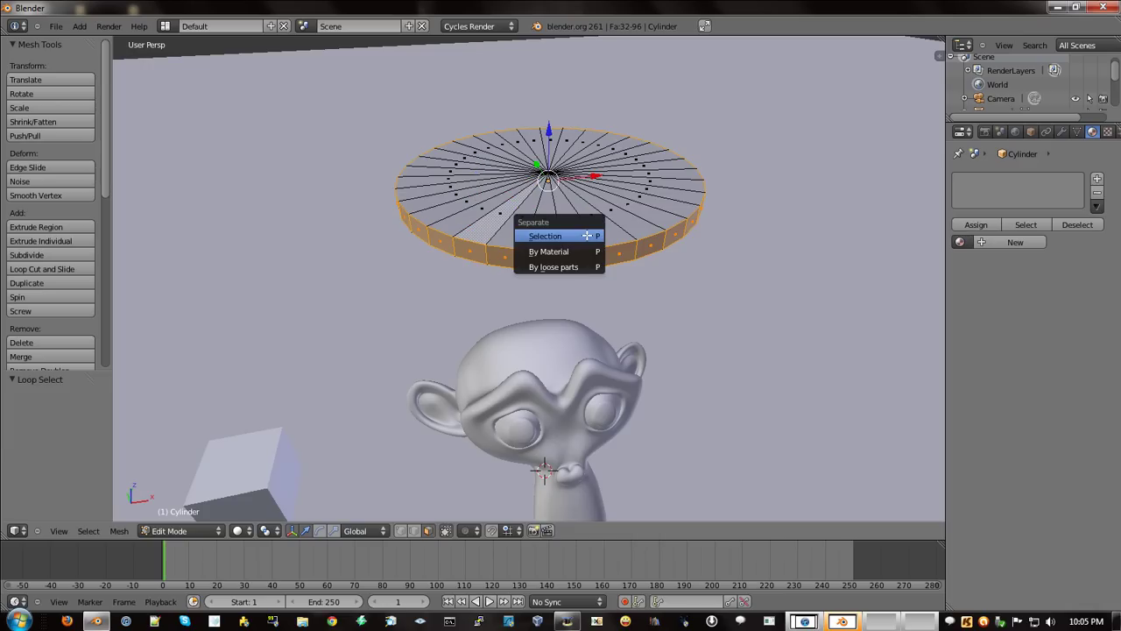
left_click(592, 231)
- Return to Object Mode and select the leftover disc caps
key("Tab")
right_click(584, 221)
key("x")
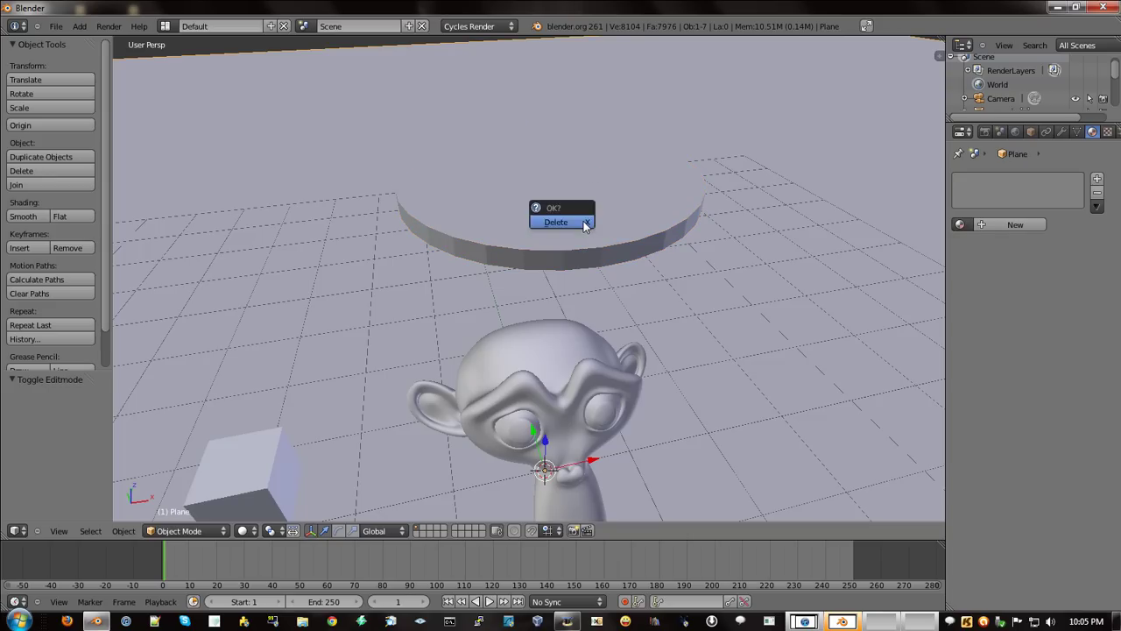
right_click(462, 191)
- Delete the leftover disc caps and select the separated ring
key("x")
right_click(508, 248)
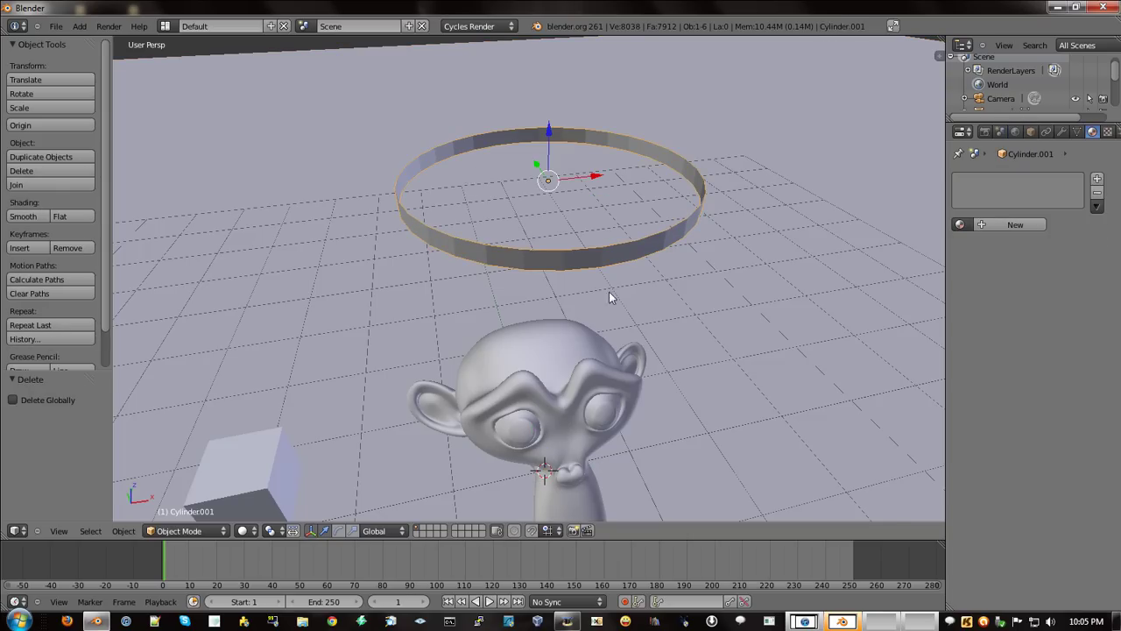
scroll(622, 303, "down", 3)
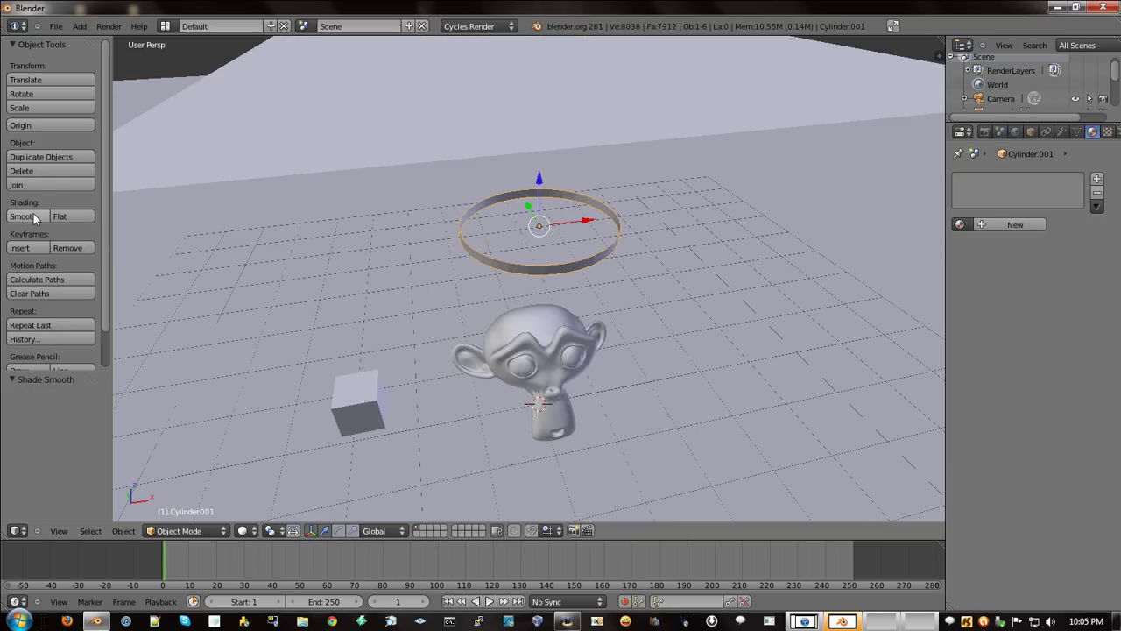
- Lower the ring around Suzanne's head, enlarge it to scale 0.590, and flatten it along Z
key("g")
key("z")
left_click(634, 338)
key("s")
left_click(733, 358)
key("g")
key("z")
left_click(733, 411)
key("s")
key("z")
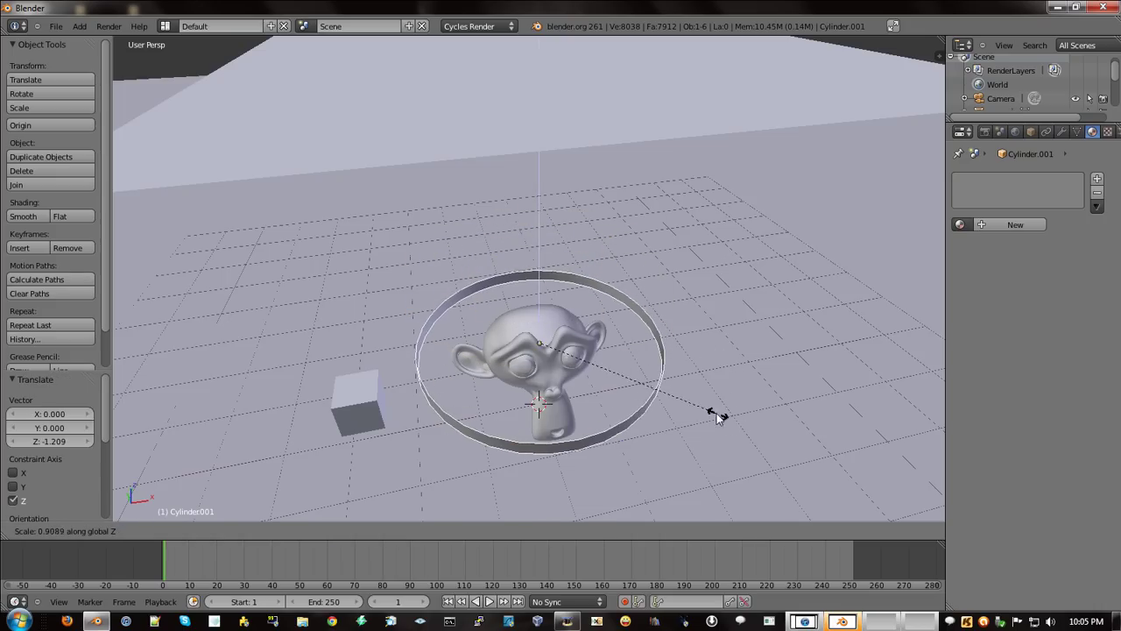
left_click(656, 398)
mouse_move(659, 389)
middle_mouse_down()
mouse_move(676, 333)
mouse_move(688, 333)
middle_mouse_up()
- Give the ring a new material, Material.004, with an Emission surface
left_click(1015, 224)
left_click(1034, 292)
left_click(1026, 292)
left_click(1055, 266)
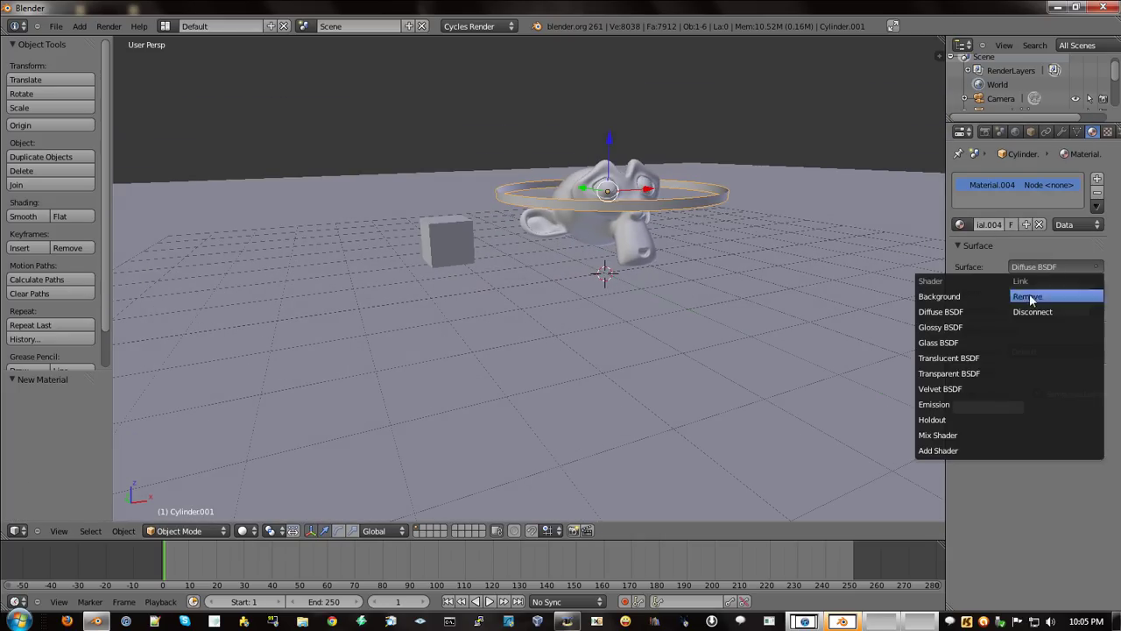
left_click(945, 406)
- Delete the emissive cube
right_click(449, 236)
key("x")
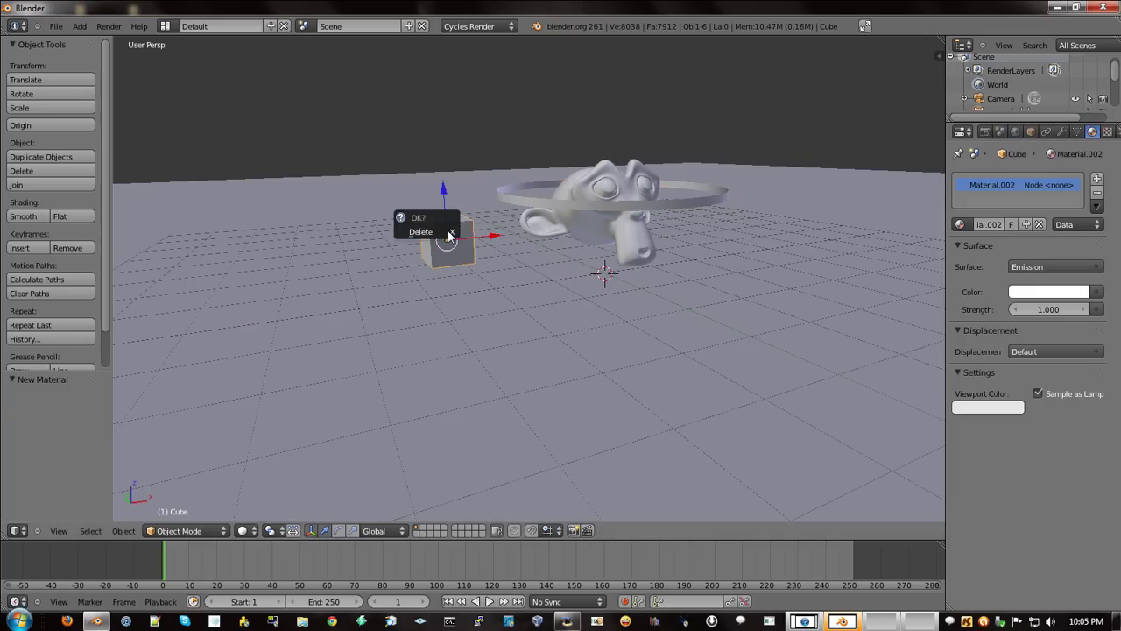
left_click(448, 233)
middle_click_drag(788, 275, 714, 301)
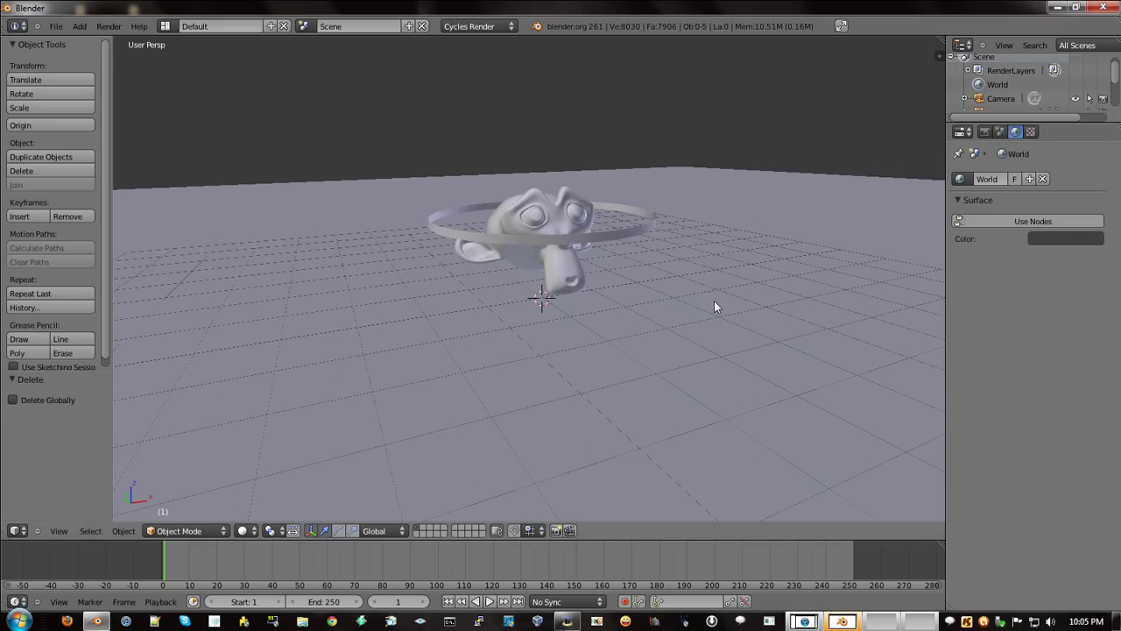
- Enlarge the ring, thin it along Z, and adjust its height around Suzanne
right_click(604, 234)
key("s")
left_click(667, 236)
key("g")
key("z")
left_click(667, 254)
key("s")
key("z")
left_click(585, 259)
key("g")
key("z")
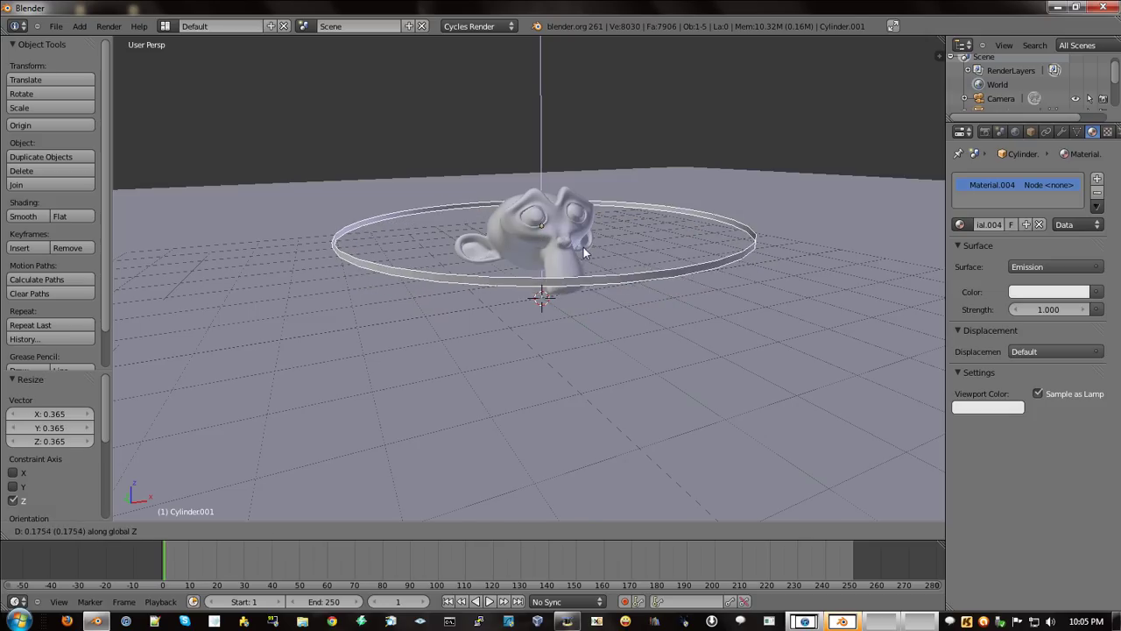
left_click(589, 257)
- Switch the viewport to Rendered shading for a live Cycles preview
mouse_move(721, 257)
middle_mouse_down()
mouse_move(707, 354)
mouse_move(632, 201)
middle_mouse_up()
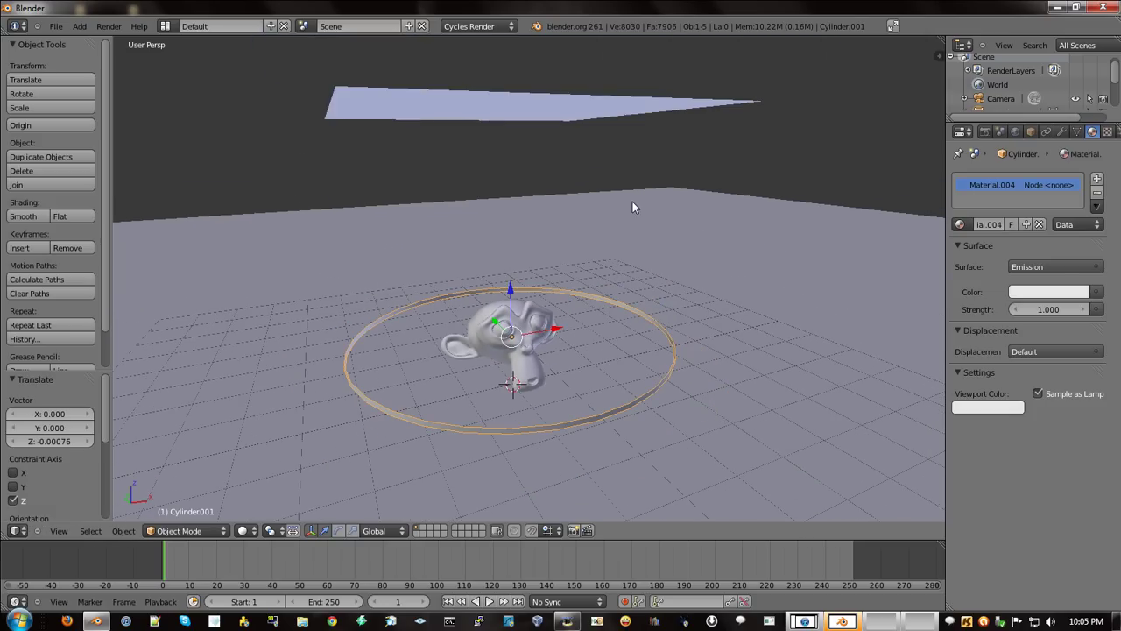
mouse_move(658, 303)
middle_mouse_down()
mouse_move(642, 256)
mouse_move(411, 369)
middle_mouse_up()
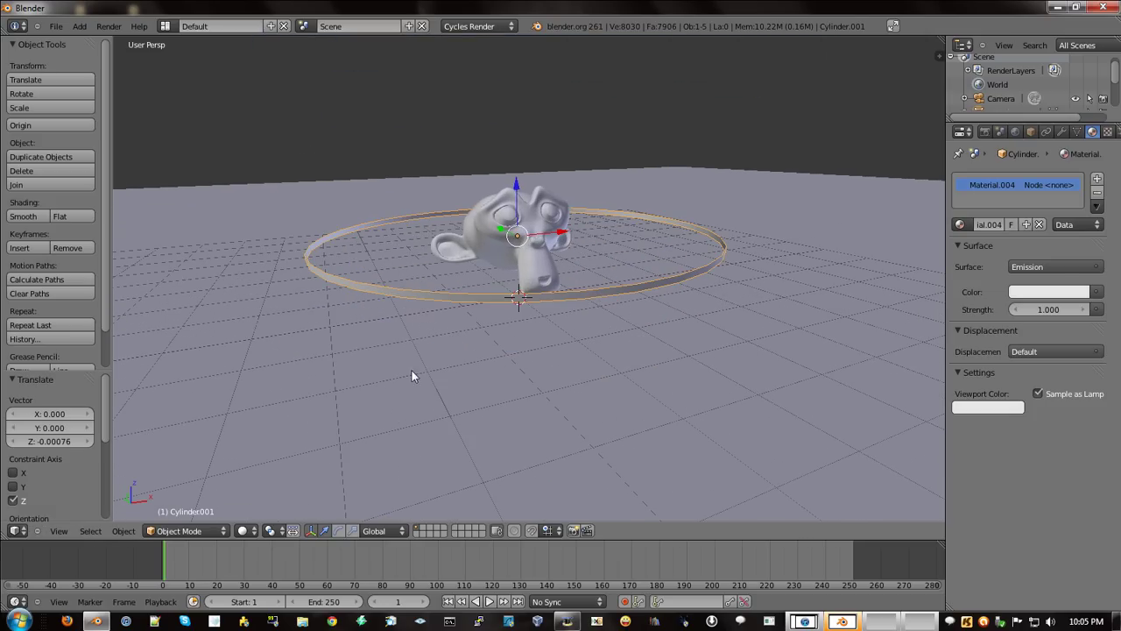
left_click(252, 530)
left_click(282, 444)
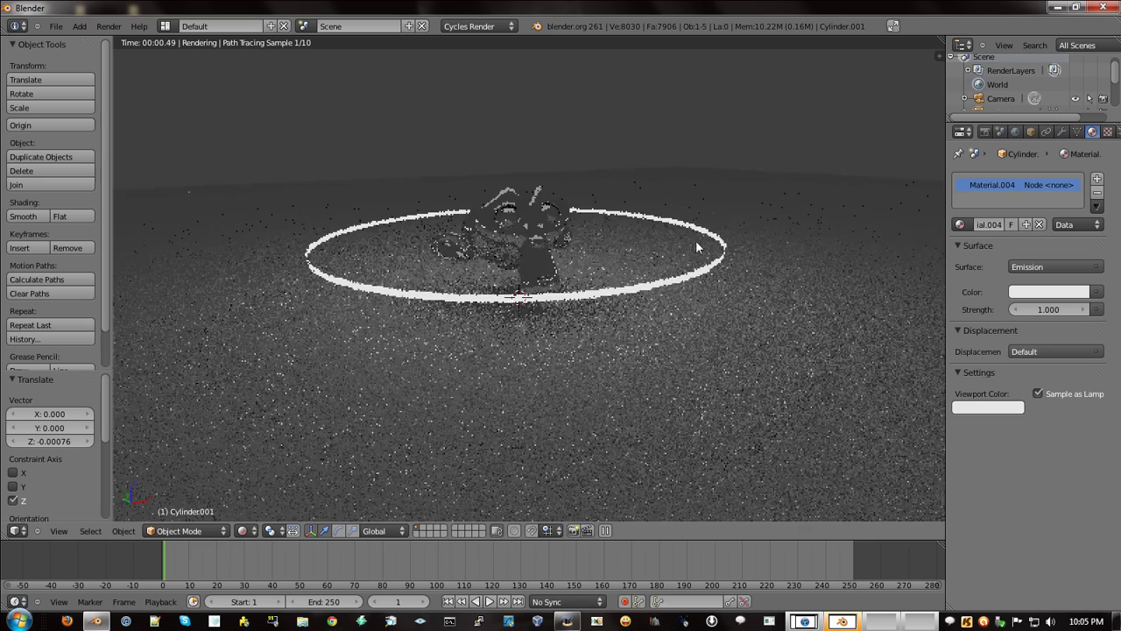
- Duplicate the ring into a smaller copy, then add another copy moved up along Z
scroll(680, 273, "up", 2)
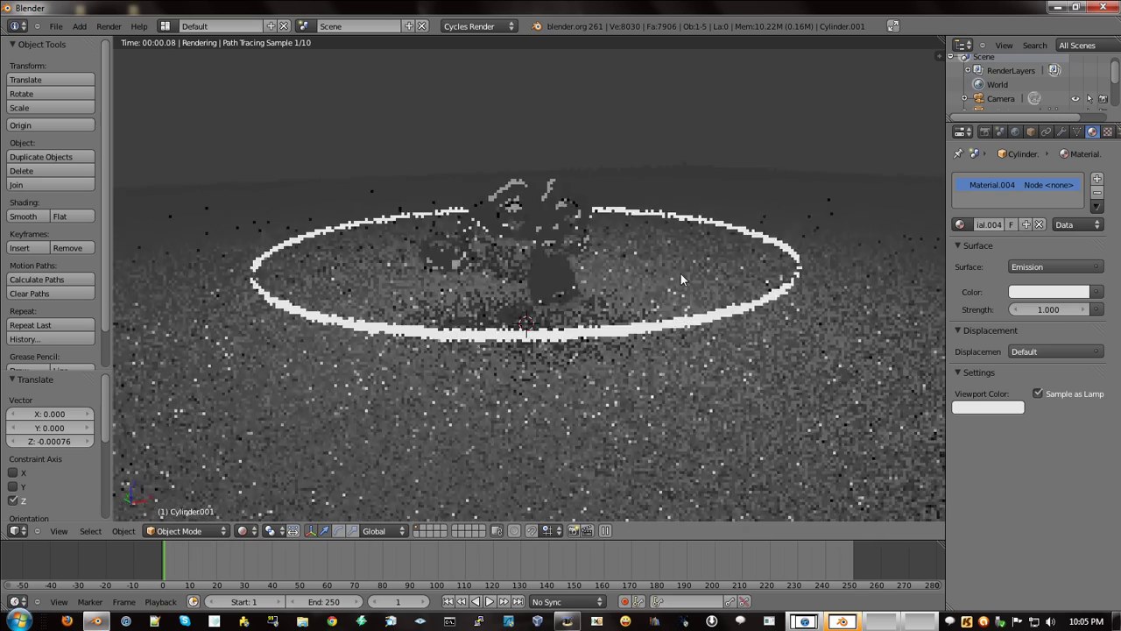
scroll(681, 274, "up", 2)
key("shift+d")
key("s")
left_click(695, 361)
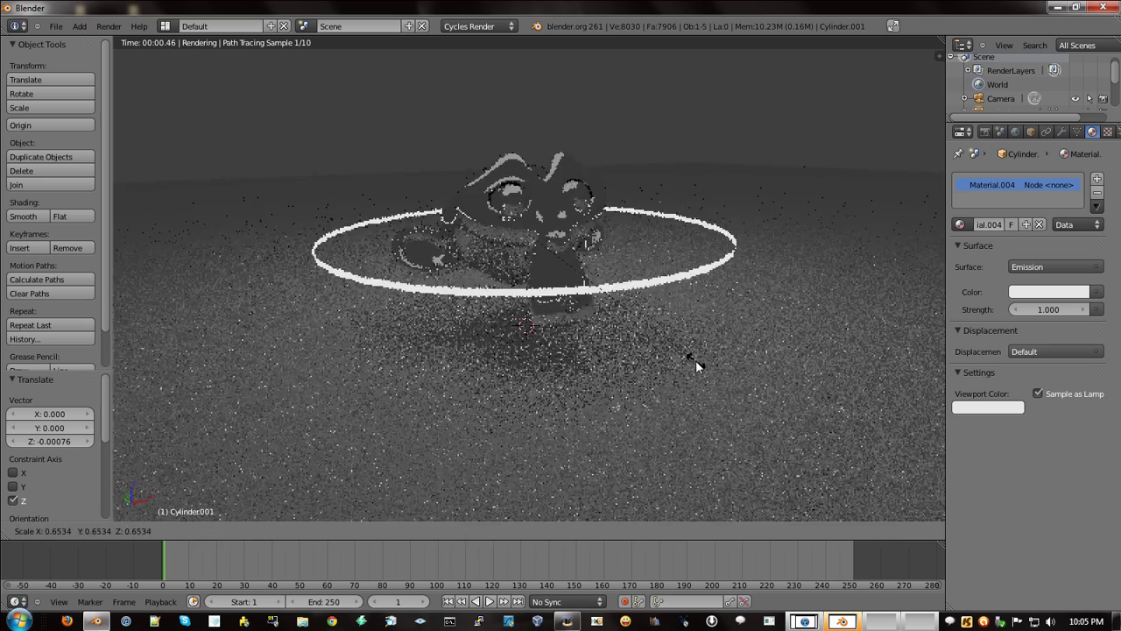
key("shift+d")
key("z")
left_click(797, 339)
- Add two more vertical ring copies, placing the last one below the others
key("shift+d")
key("z")
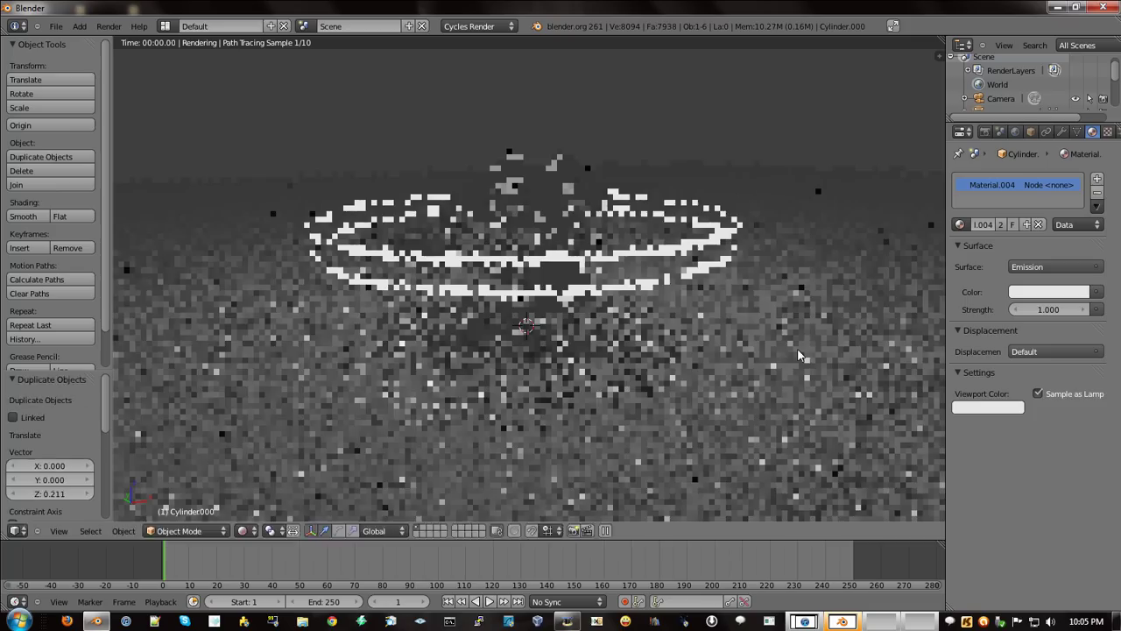
left_click(793, 324)
key("shift+d")
key("z")
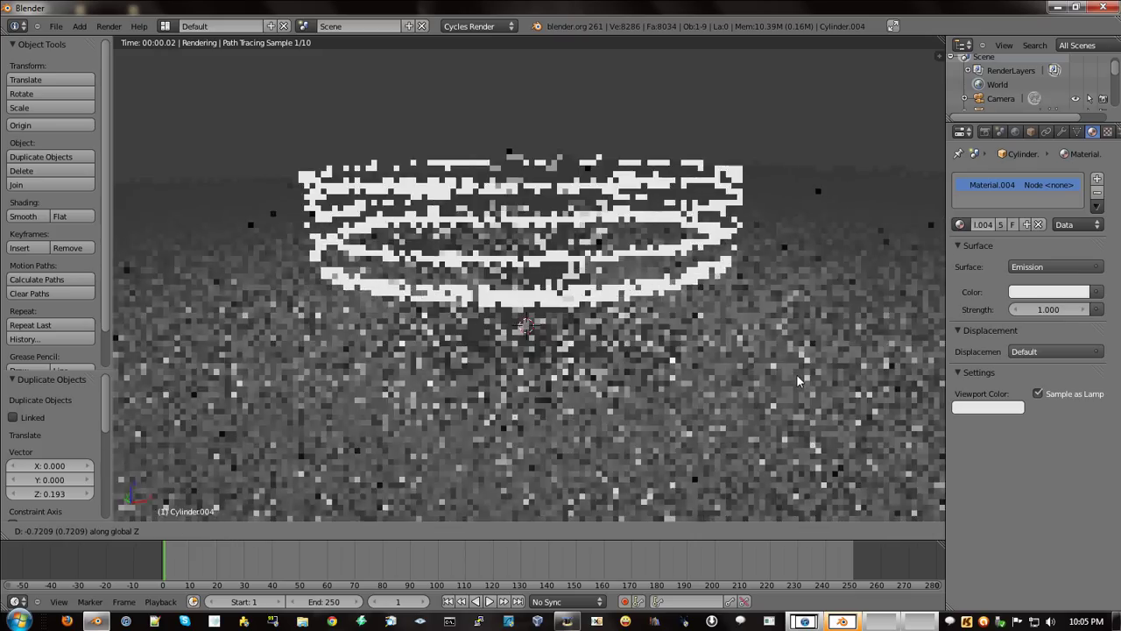
left_click(796, 384)
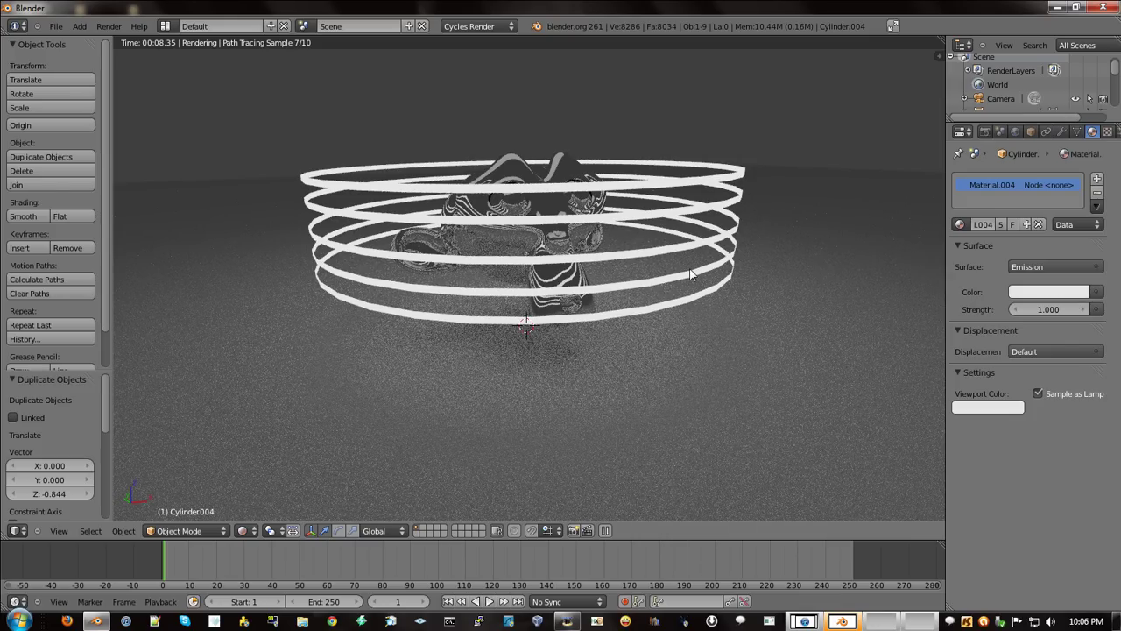
- Delete two of the extra rings
key("Delete")
right_click(675, 213)
key("Delete")
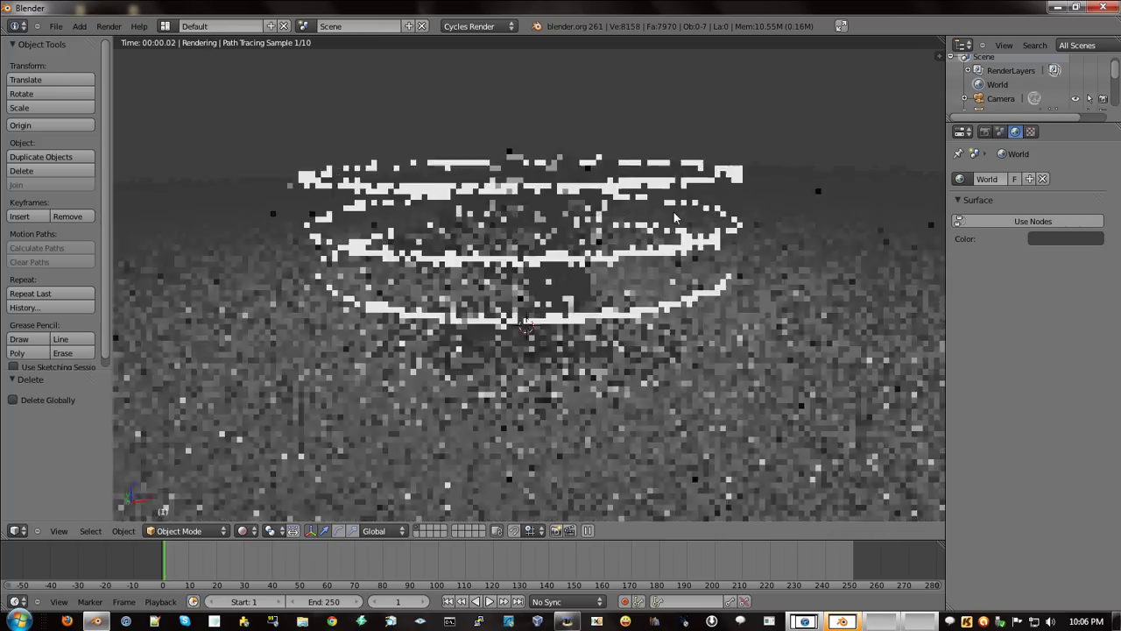
- Select two rings, join them with Ctrl+J, then undo the join
right_click(701, 250)
right_click(713, 292, "shift")
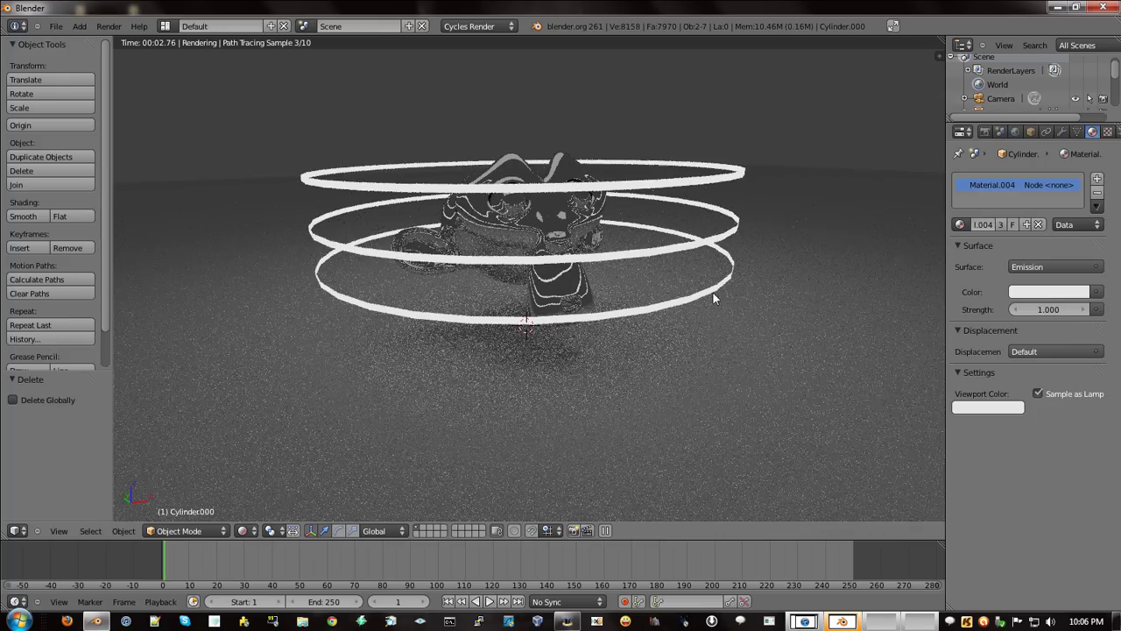
key("ctrl+j")
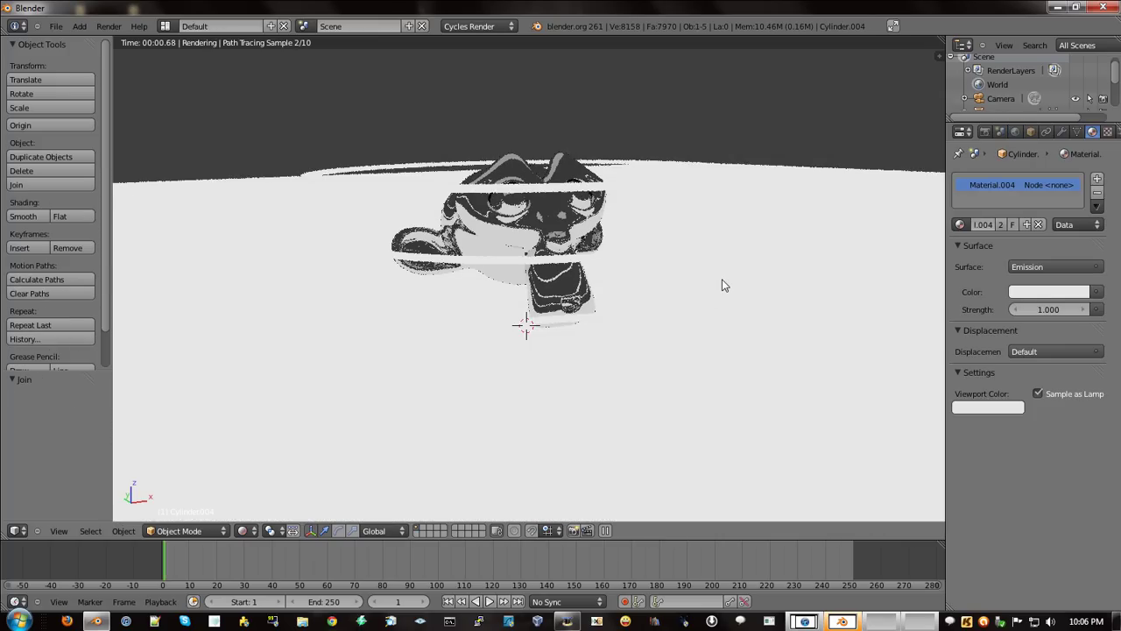
key("ctrl+z")
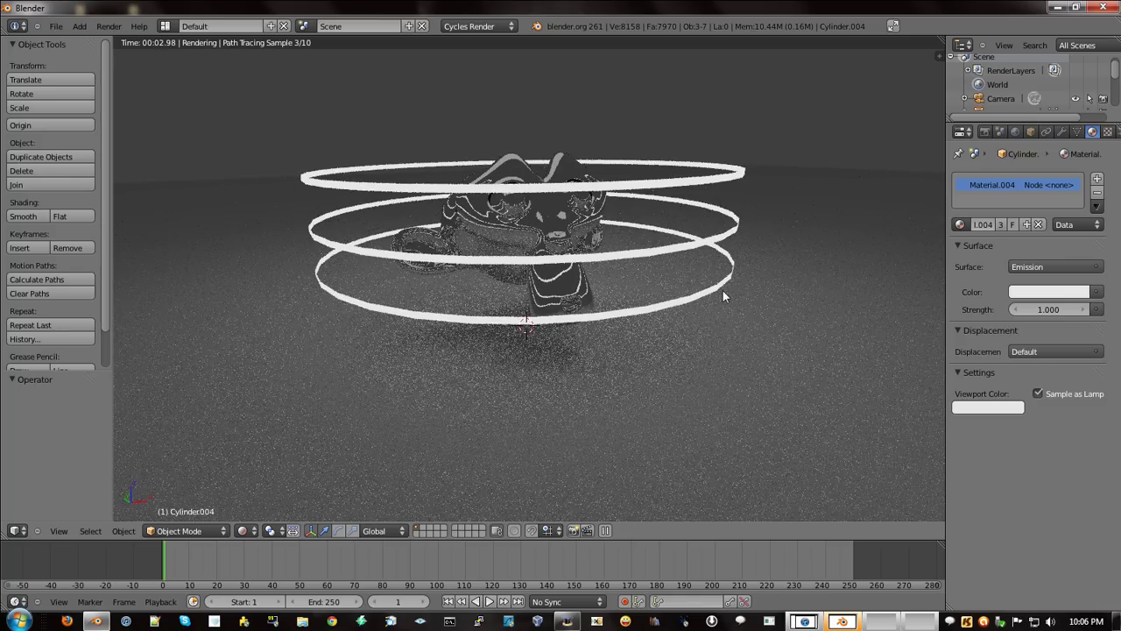
- Delete the glowing plane floating above the scene
scroll(756, 277, "down", 2)
scroll(712, 236, "down", 2)
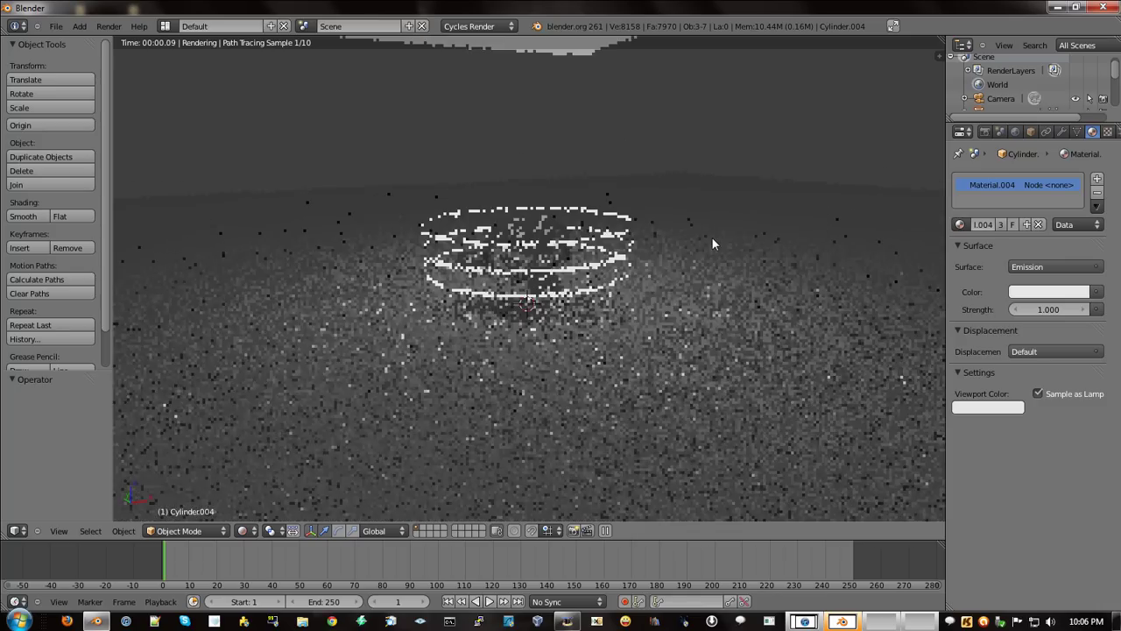
key("x")
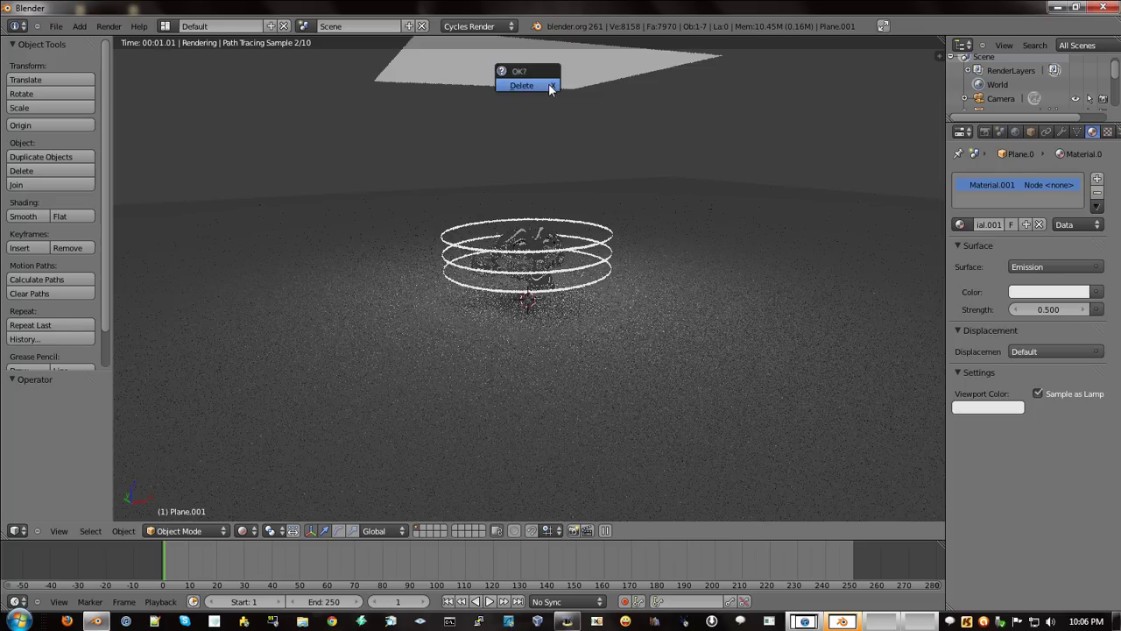
left_click(536, 85)
- Set Suzanne's Glossy BSDF colour to red
scroll(653, 190, "up", 1)
scroll(652, 190, "up", 2)
scroll(694, 209, "up", 2)
right_click(525, 241)
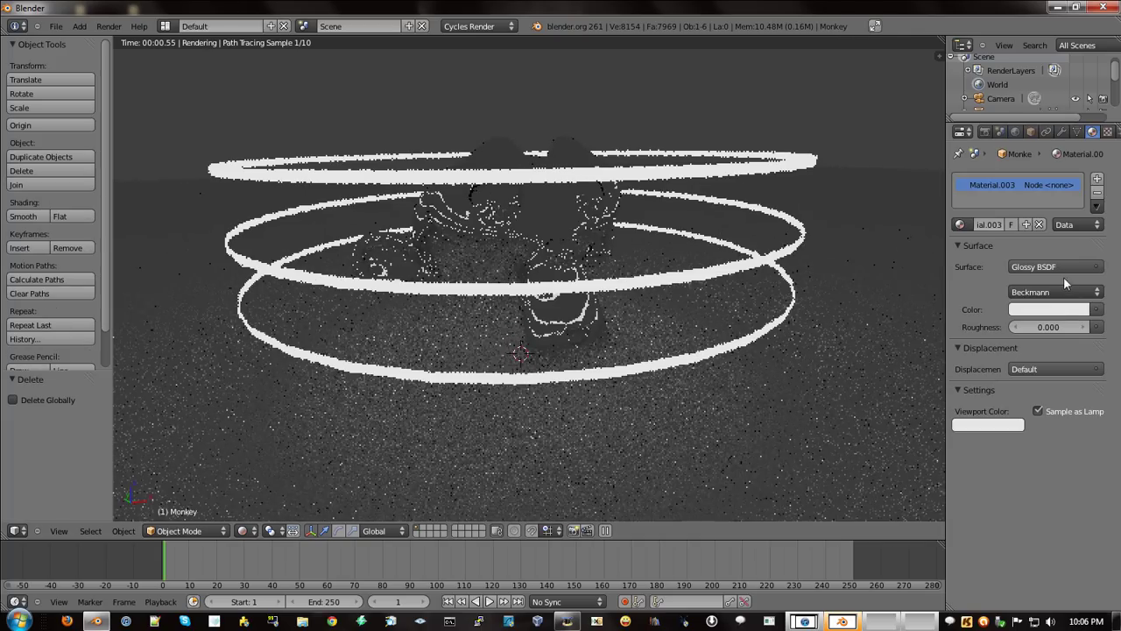
left_click(1035, 311)
mouse_move(999, 174)
left_mouse_down()
mouse_move(1003, 192)
mouse_move(1043, 135)
left_mouse_up()
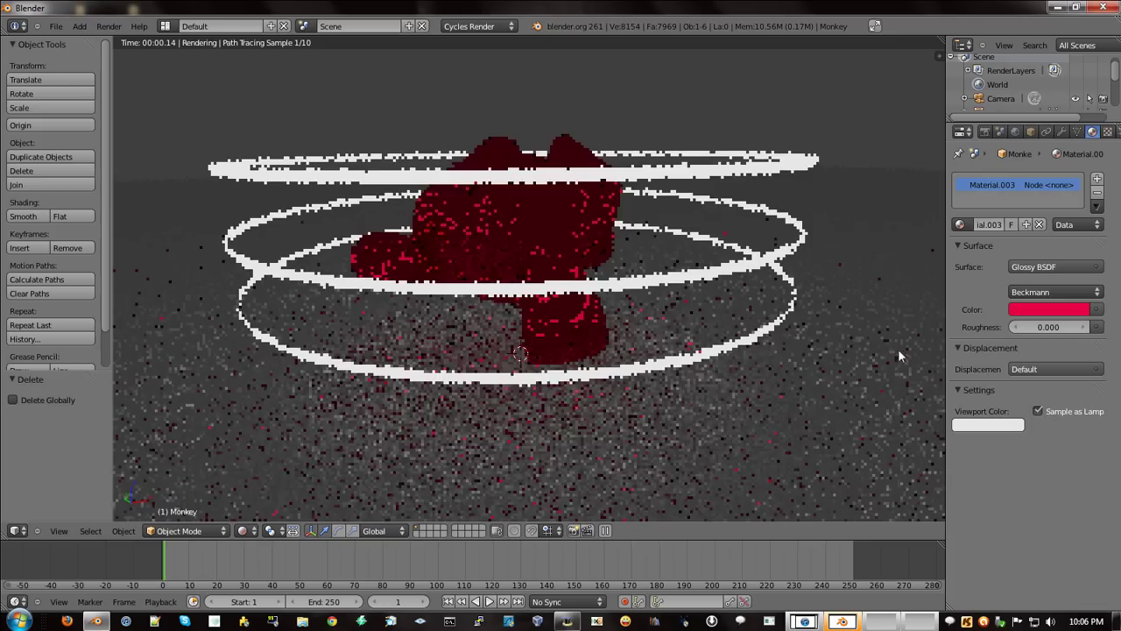
- Set the rings' Emission colour to yellow
right_click(791, 289)
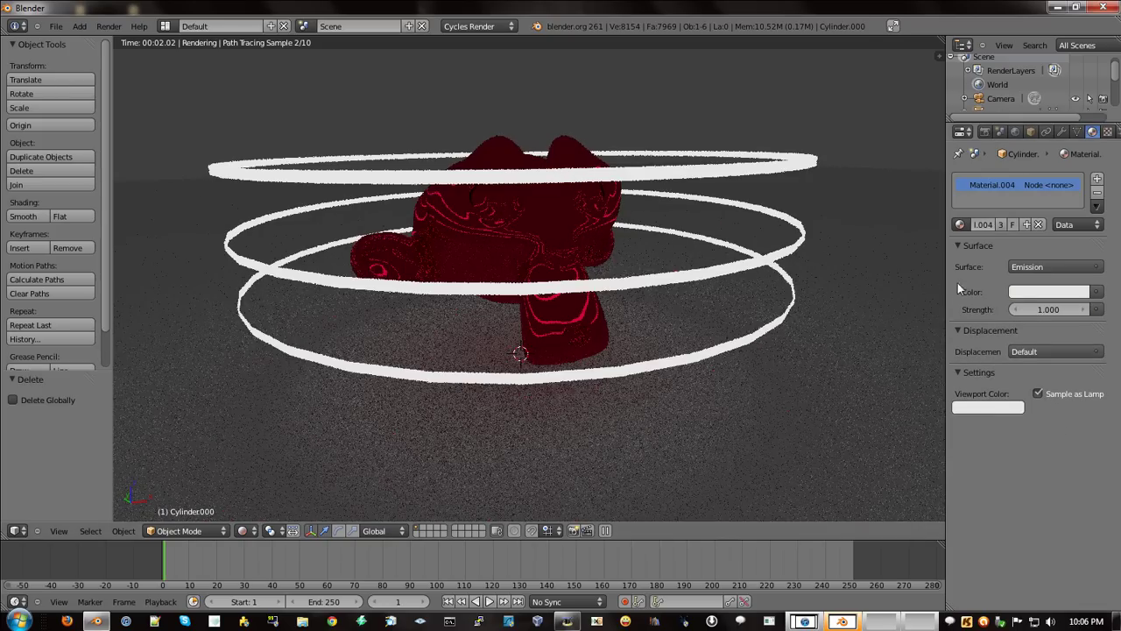
left_click(1030, 295)
left_click(984, 159)
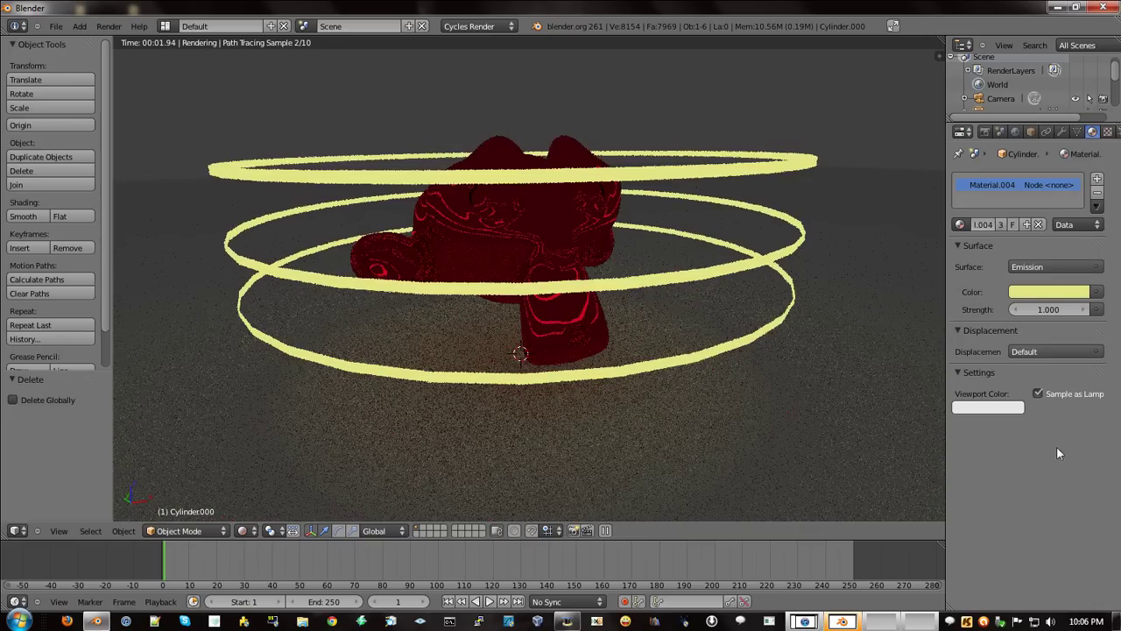
- Unlink the middle ring's material and give the ground plane a new white Diffuse BSDF material, Material.005
left_click(1039, 224)
right_click(710, 275)
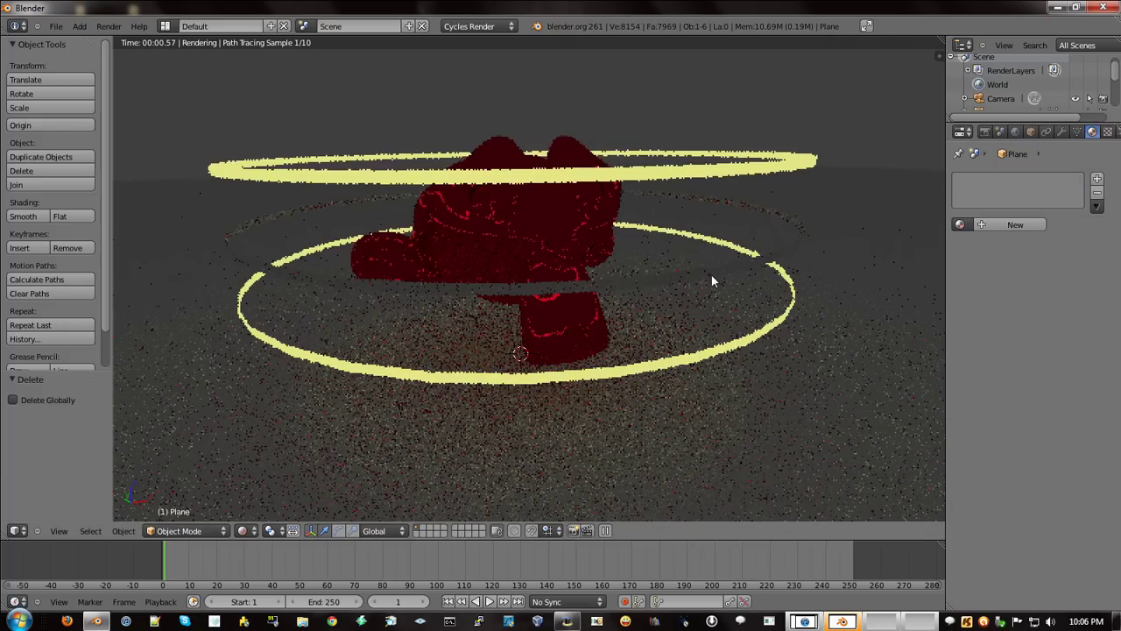
left_click(1032, 226)
left_click(1049, 292)
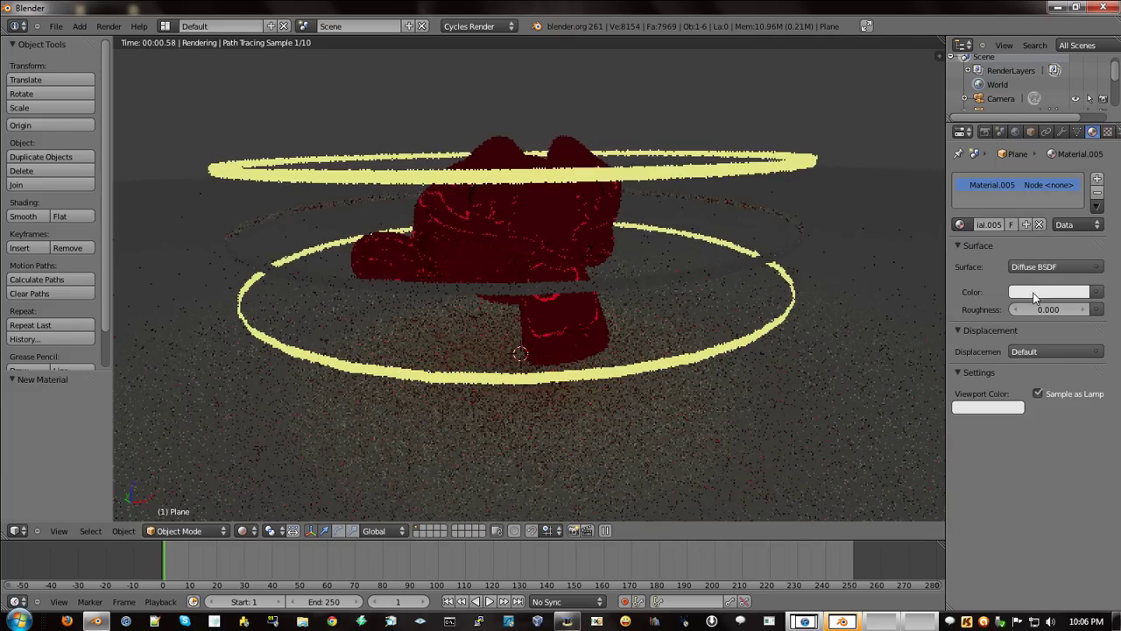
left_click(1078, 266)
key("Escape")
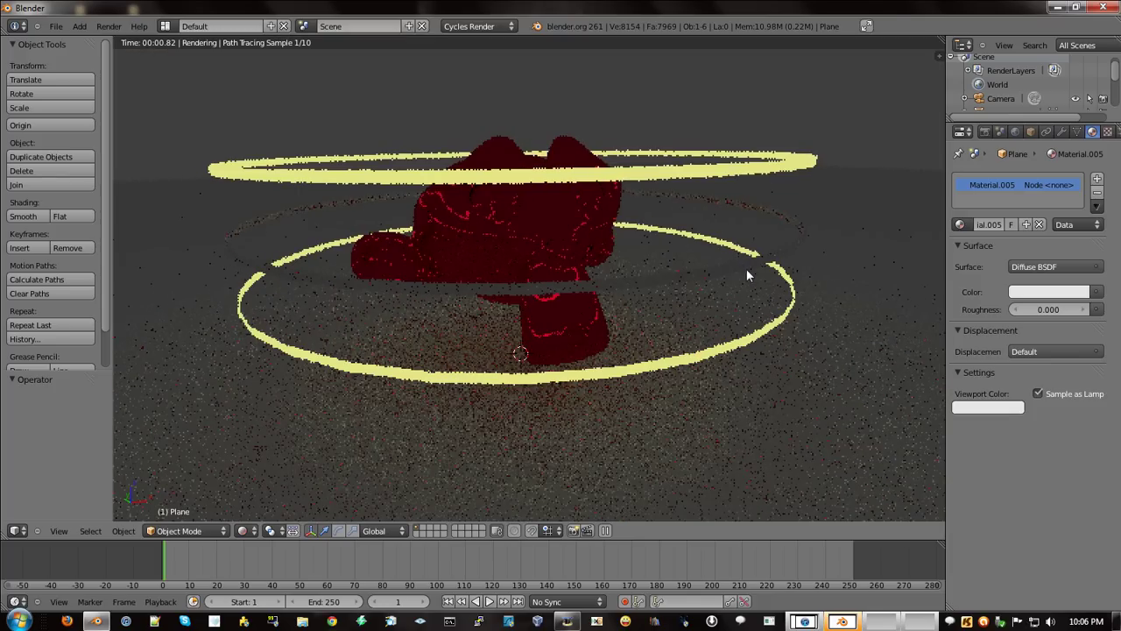
- Toggle the selection between the middle ring and the ground plane, ending on the plane
right_click(741, 264)
right_click(741, 261)
right_click(747, 261)
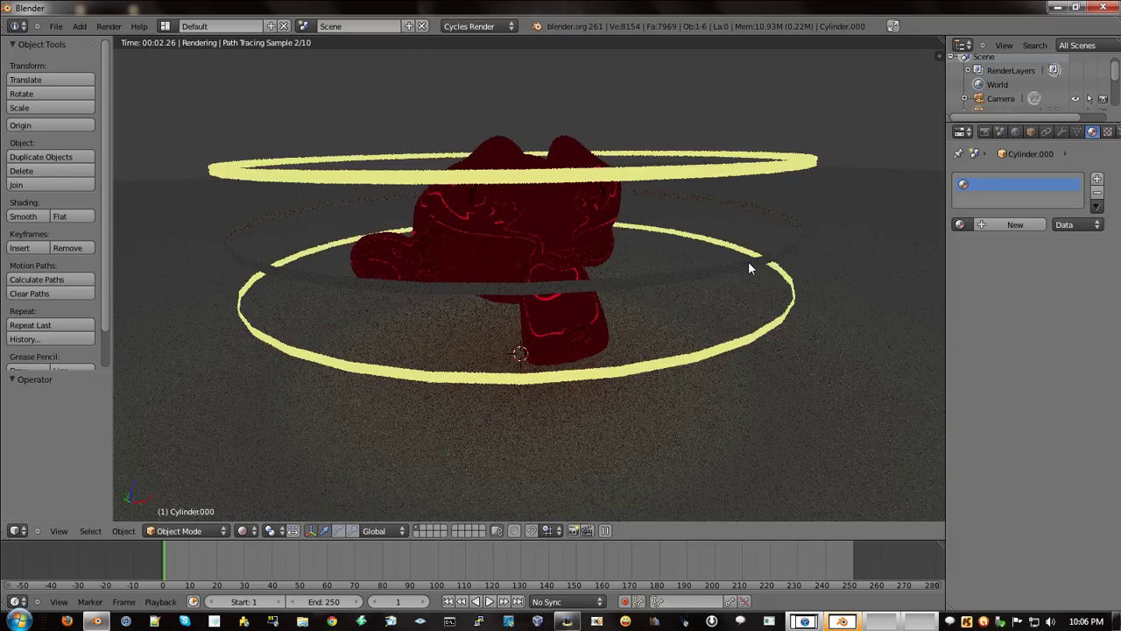
right_click(750, 263)
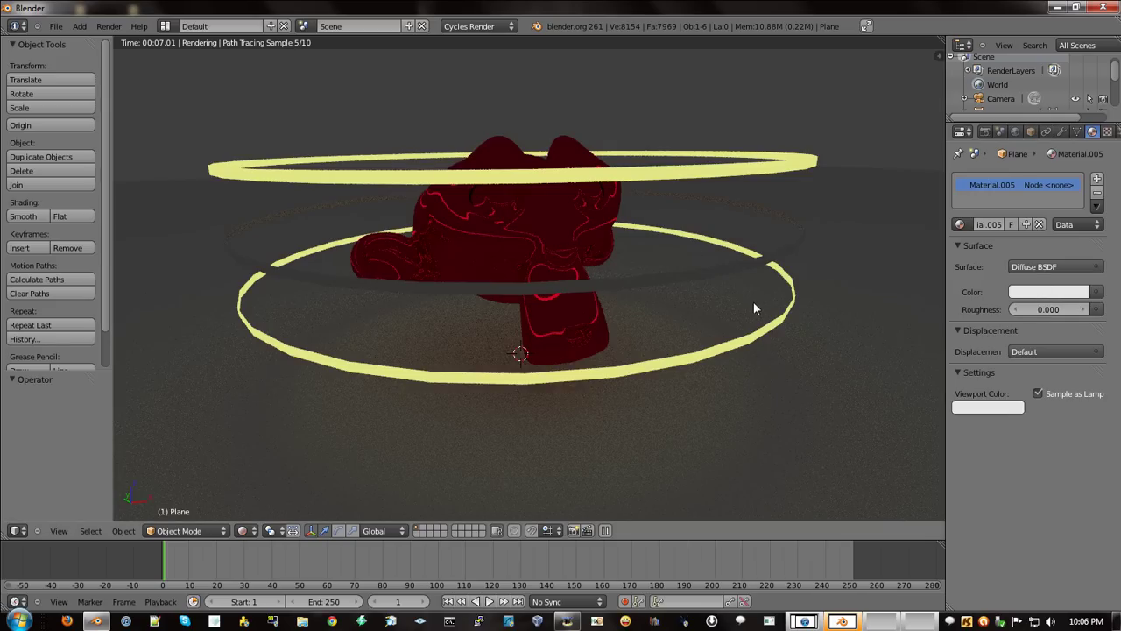
scroll(745, 276, "down", 4)
mouse_move(765, 278)
middle_mouse_down()
mouse_move(660, 296)
mouse_move(559, 279)
mouse_move(659, 288)
mouse_move(646, 295)
middle_mouse_up()
- Add a UV sphere and raise it along Z high above the monkey
scroll(681, 282, "down", 3)
scroll(682, 281, "down", 3)
key("a")
key("shift+a")
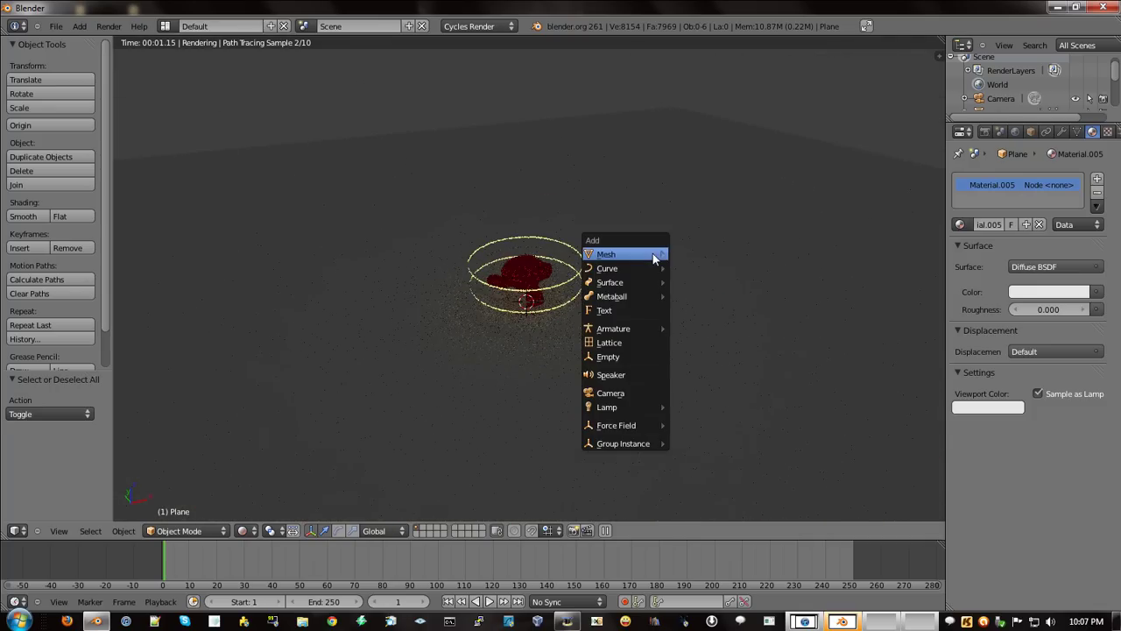
left_click(701, 296)
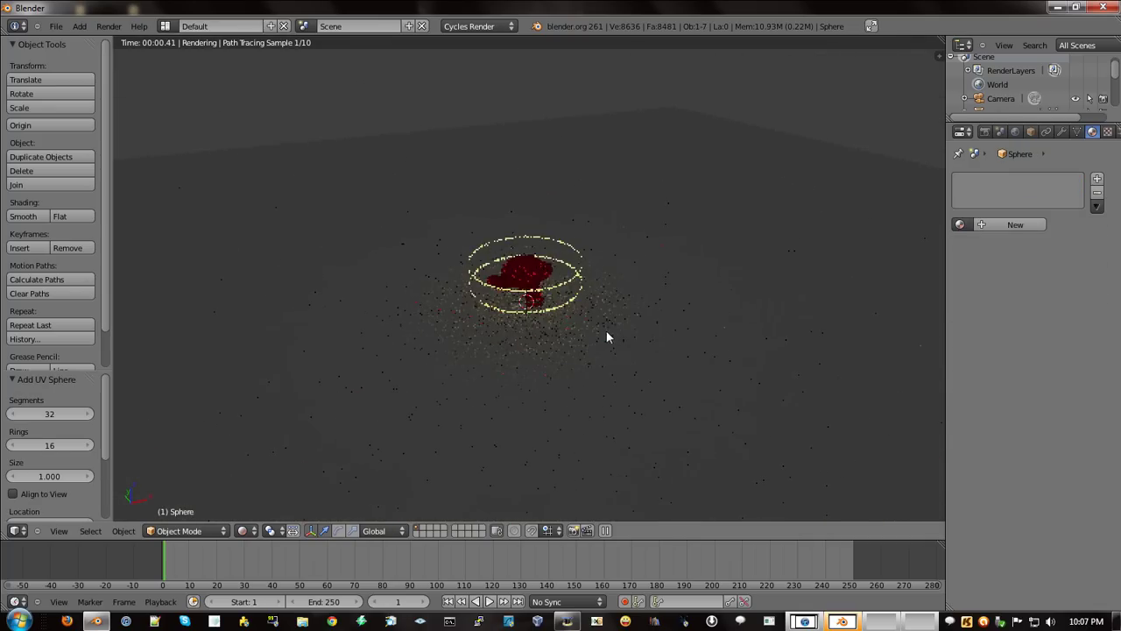
key("g")
key("z")
left_click(586, 177)
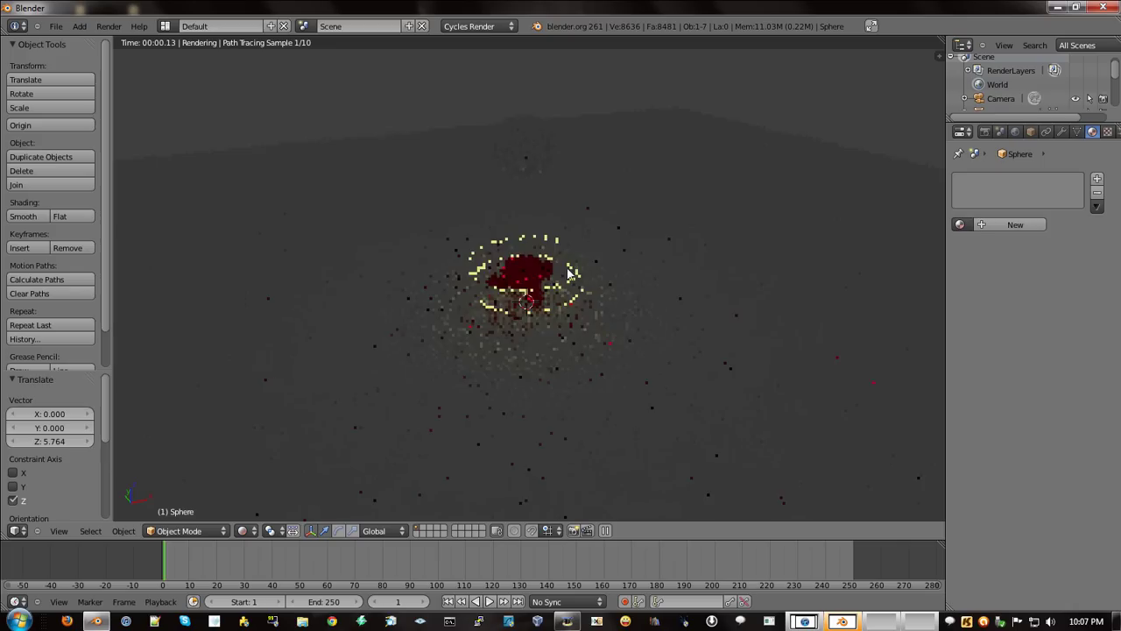
- Delete the two yellow rings
right_click(565, 283)
key("x")
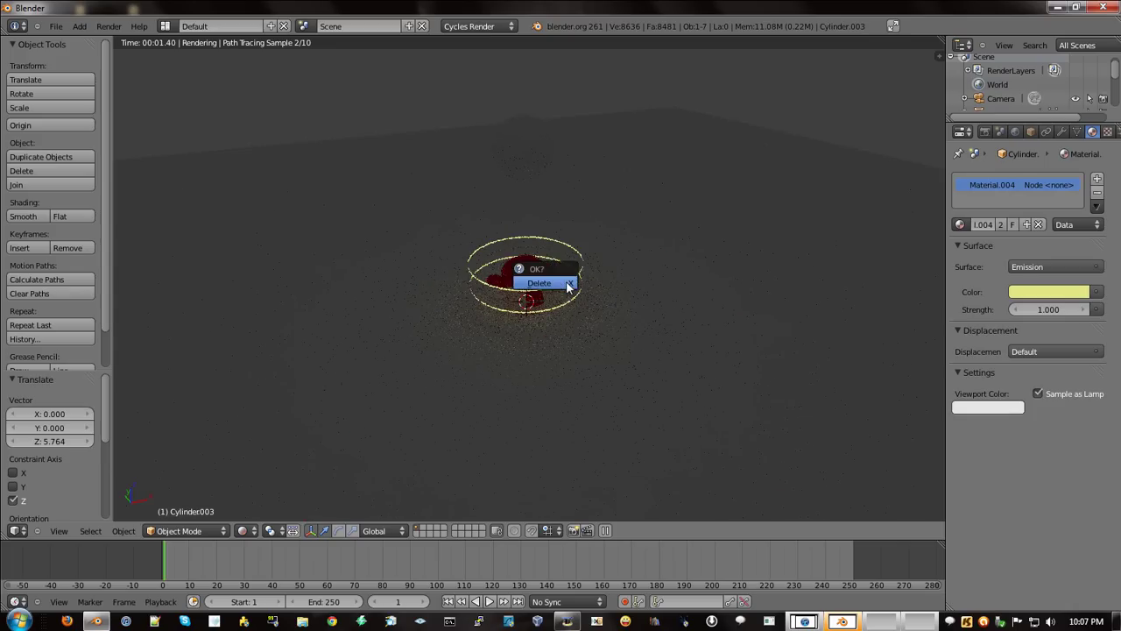
left_click(565, 284)
right_click(571, 299)
key("x")
left_click(569, 298)
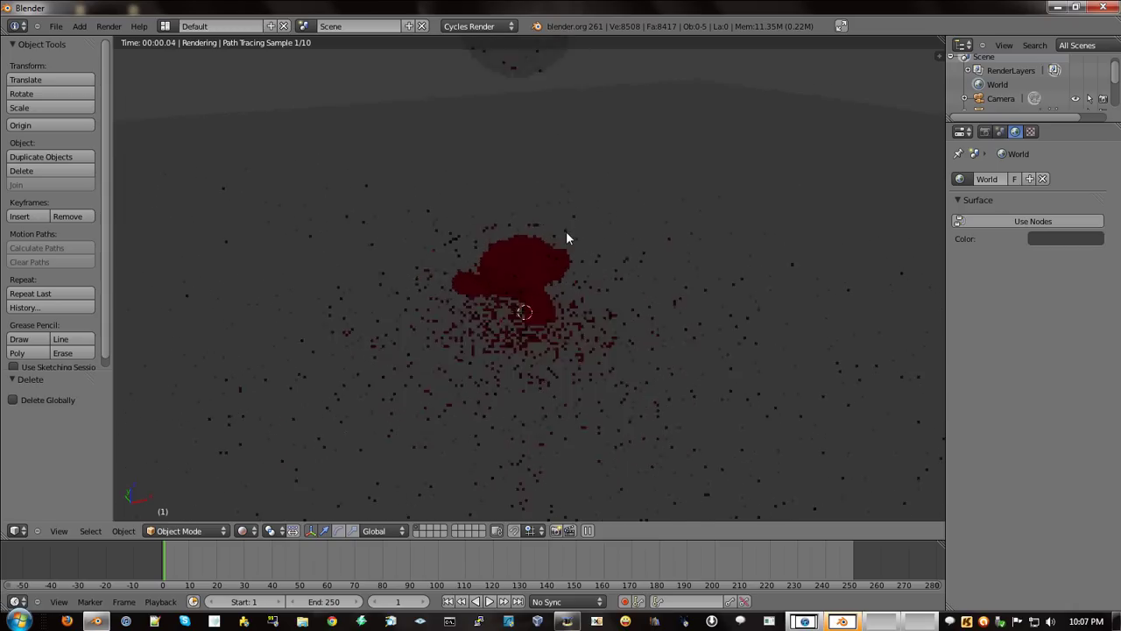
- Give the sphere a new Emission material with strength 10
right_click(529, 147)
left_click(1010, 225)
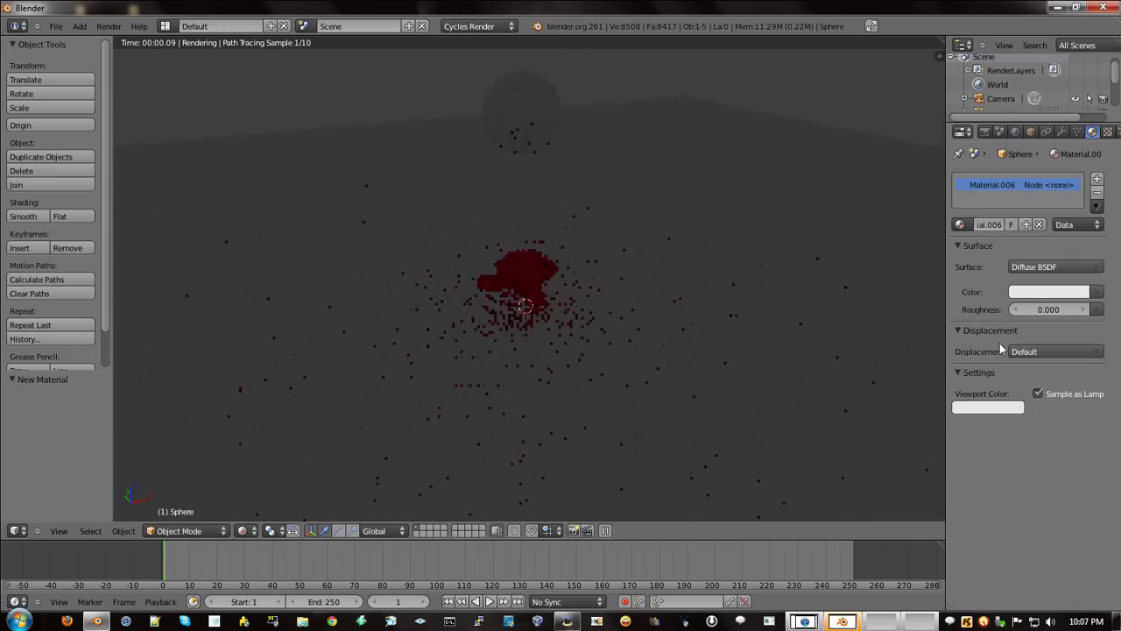
left_click(1038, 268)
left_click(990, 402)
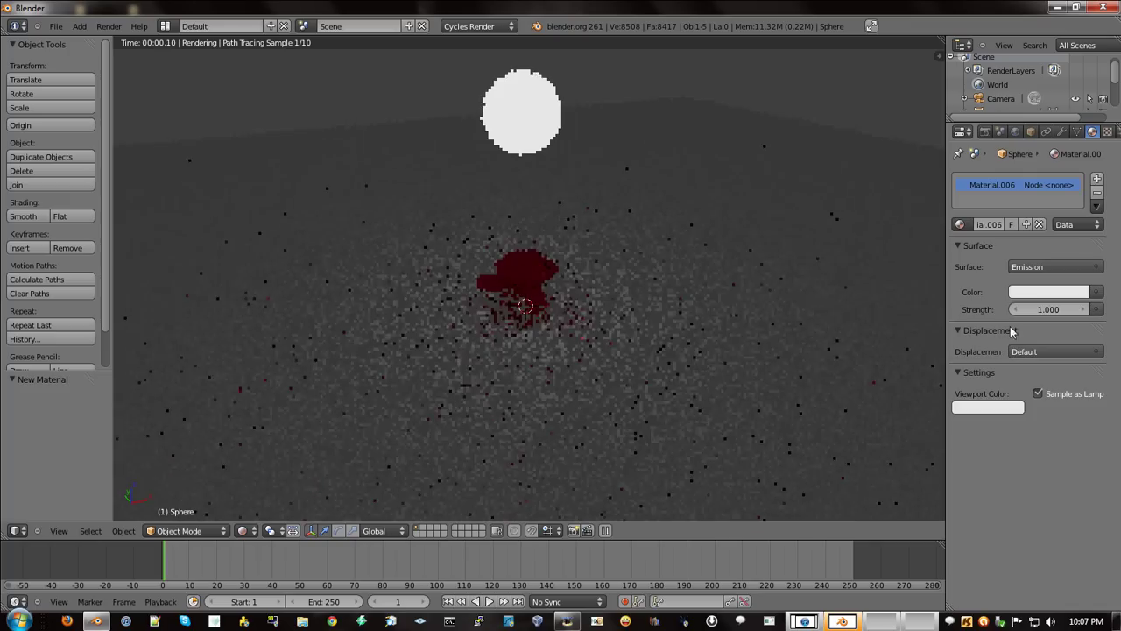
left_click(1041, 298)
left_click(1042, 310)
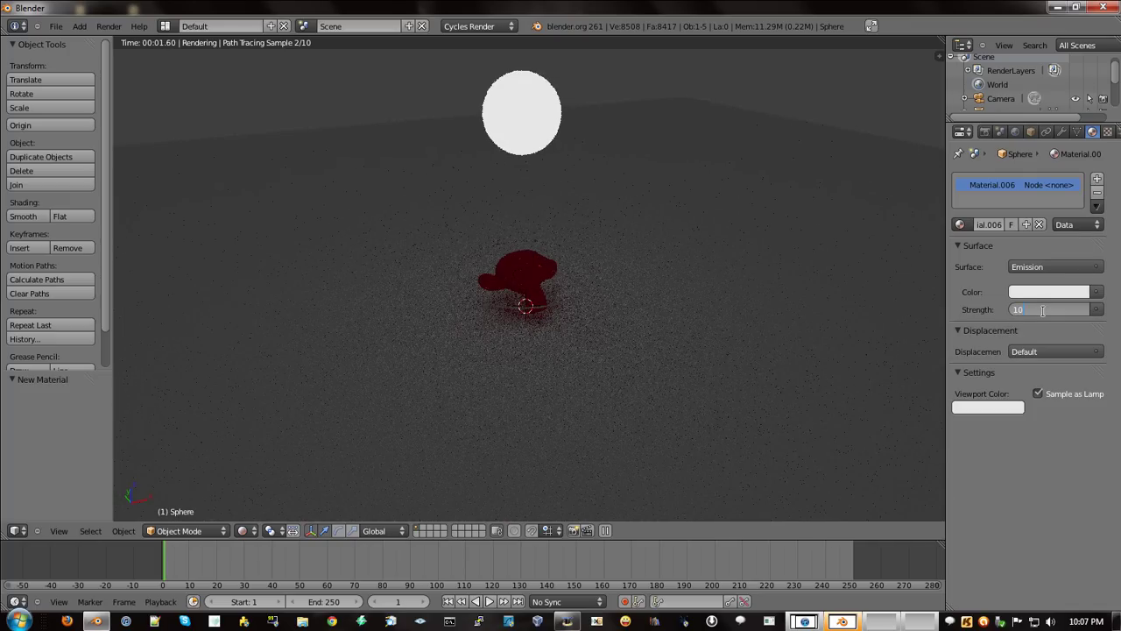
type("0")
key("Return")
scroll(617, 263, "up", 2)
scroll(617, 262, "up", 3)
scroll(618, 263, "up", 2)
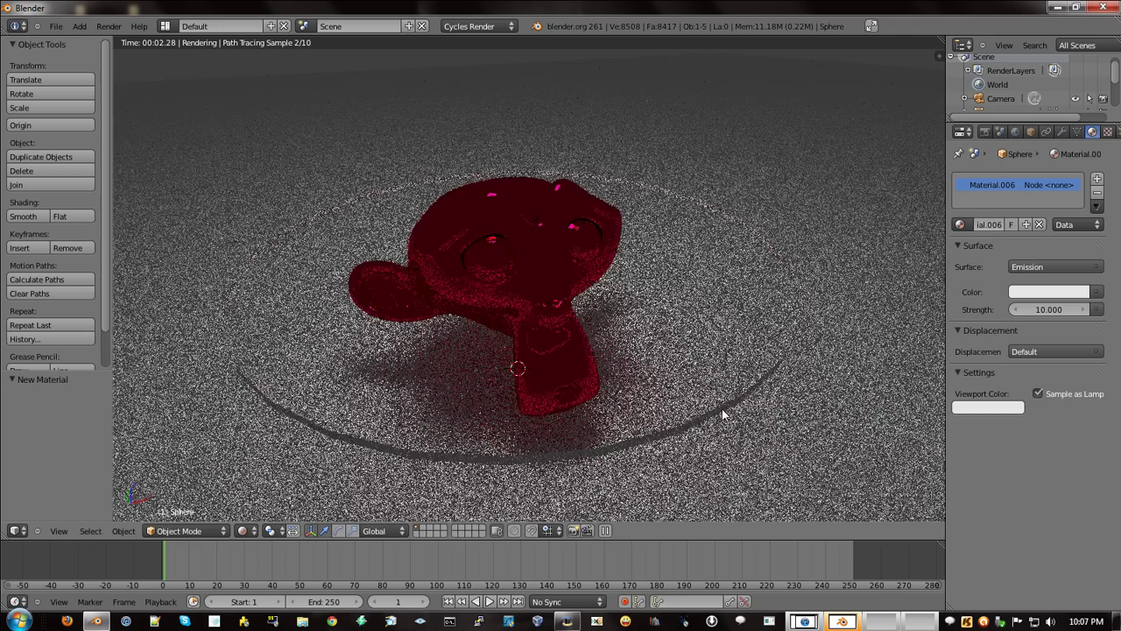
- Delete the leftover dark ring and orbit to a new view of the monkey
right_click(722, 409)
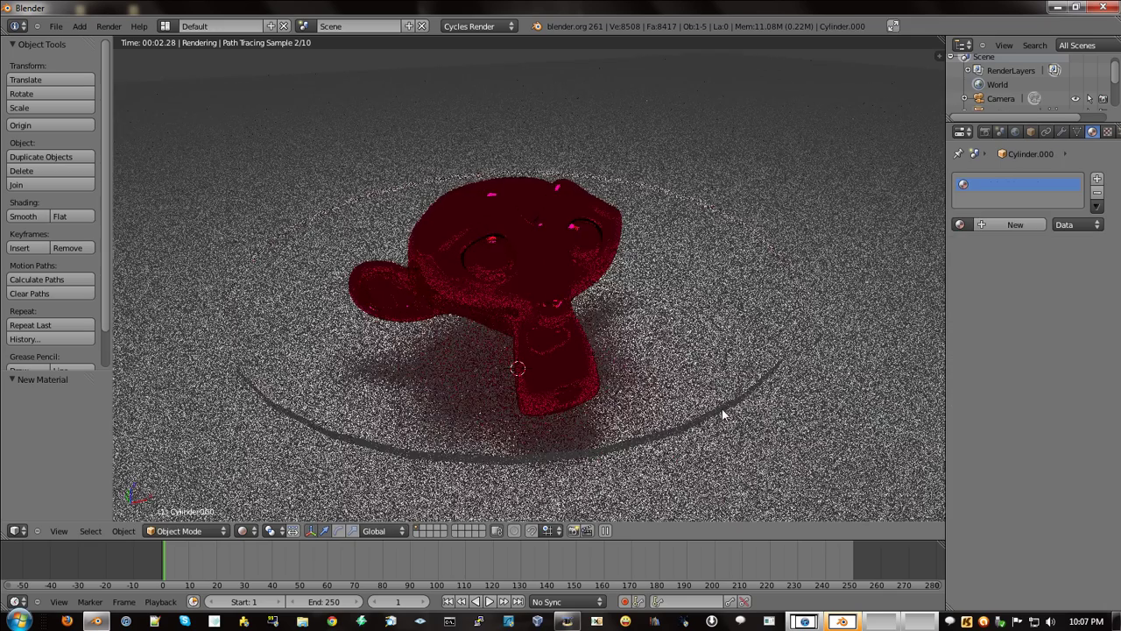
key("x")
left_click(722, 408)
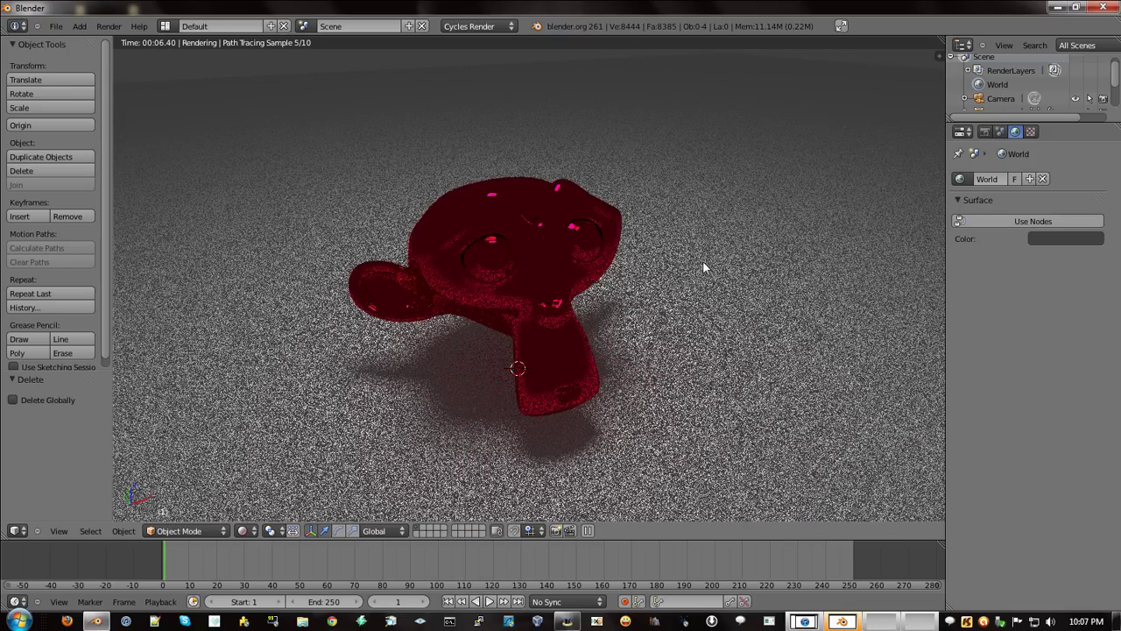
middle_click_drag(689, 303, 586, 272)
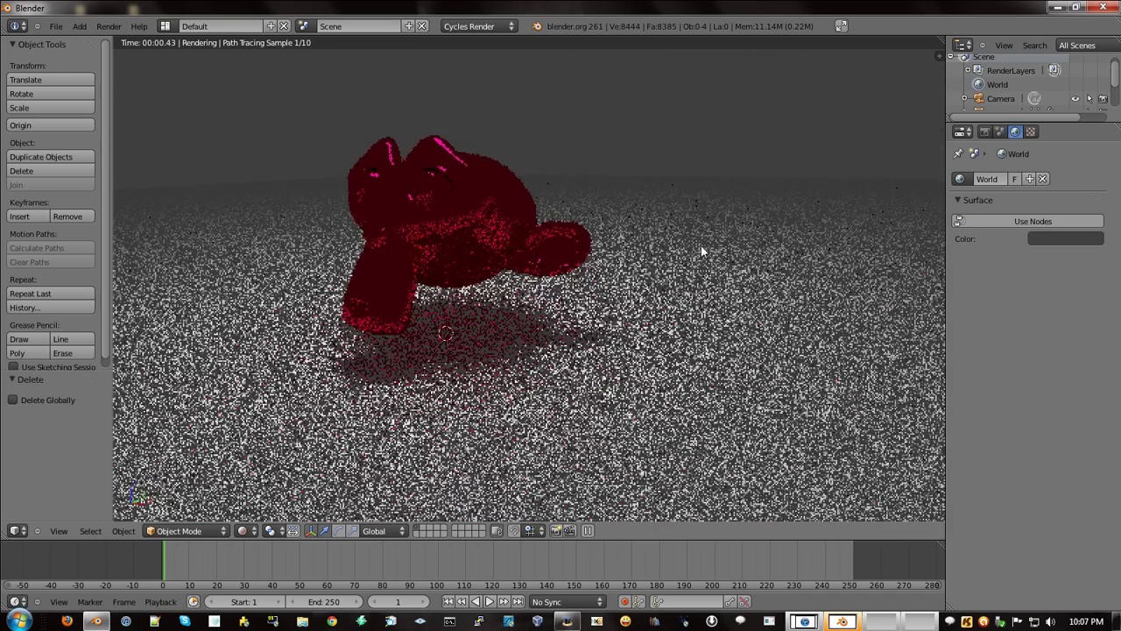
- Set the viewport shading to Rendered for a live Cycles preview
left_click(481, 23)
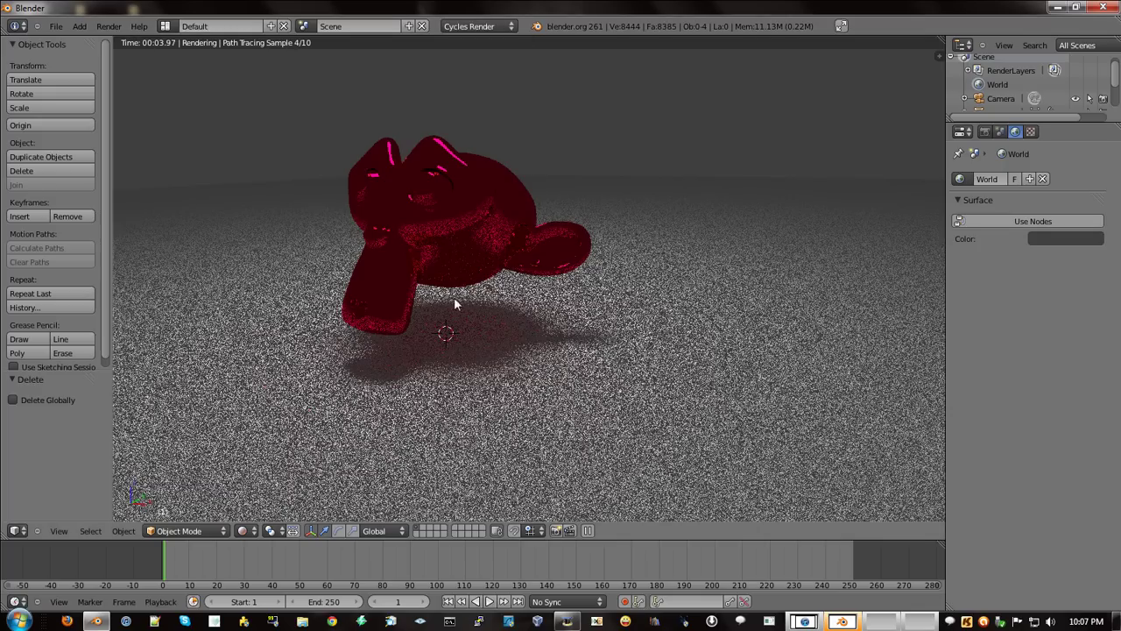
left_click(271, 531)
left_click(285, 443)
left_click(252, 531)
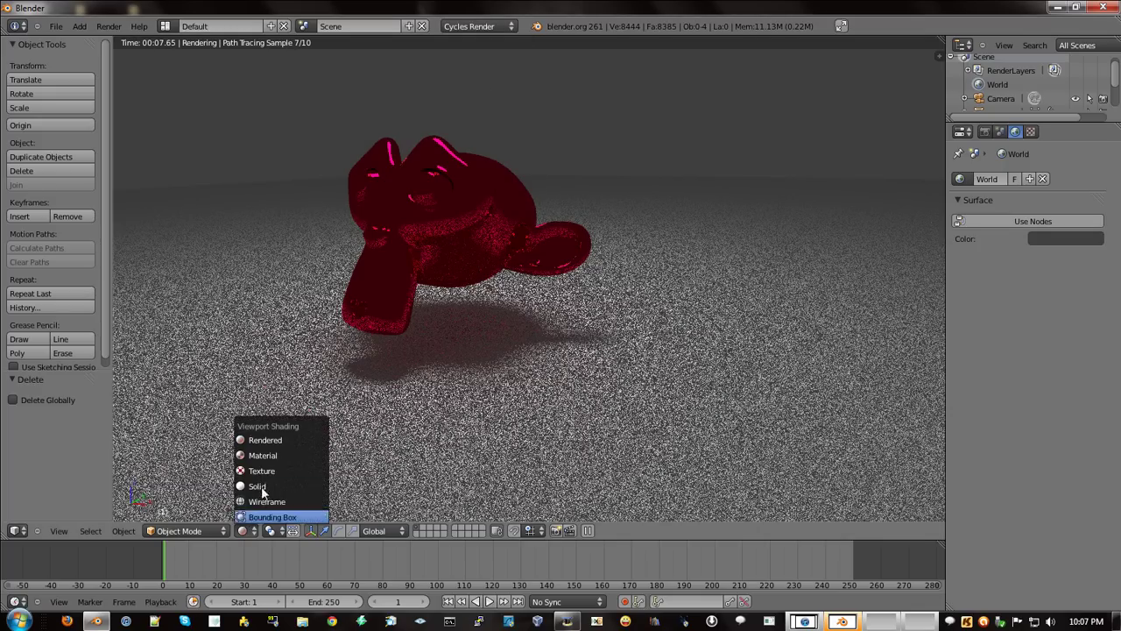
- Switch to Solid shading, change the engine to Blender Render, and render a still
key("Return")
scroll(500, 319, "down", 5)
mouse_move(499, 318)
middle_mouse_down()
mouse_move(555, 331)
mouse_move(523, 262)
middle_mouse_up()
scroll(556, 331, "up", 3)
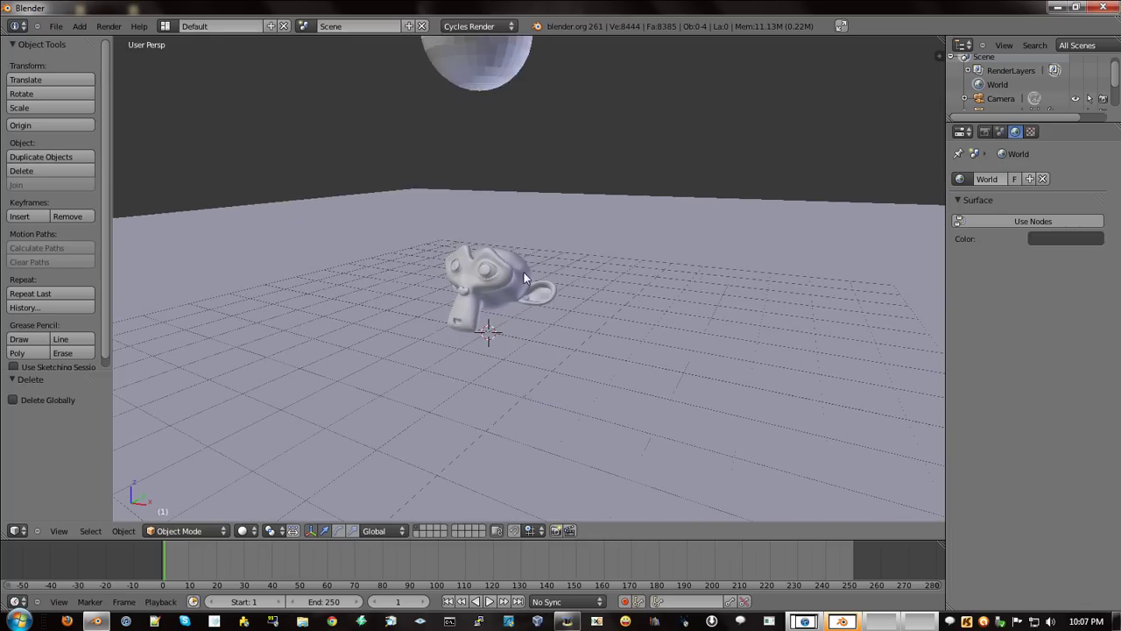
scroll(524, 262, "up", 3)
left_click(472, 28)
left_click(473, 39)
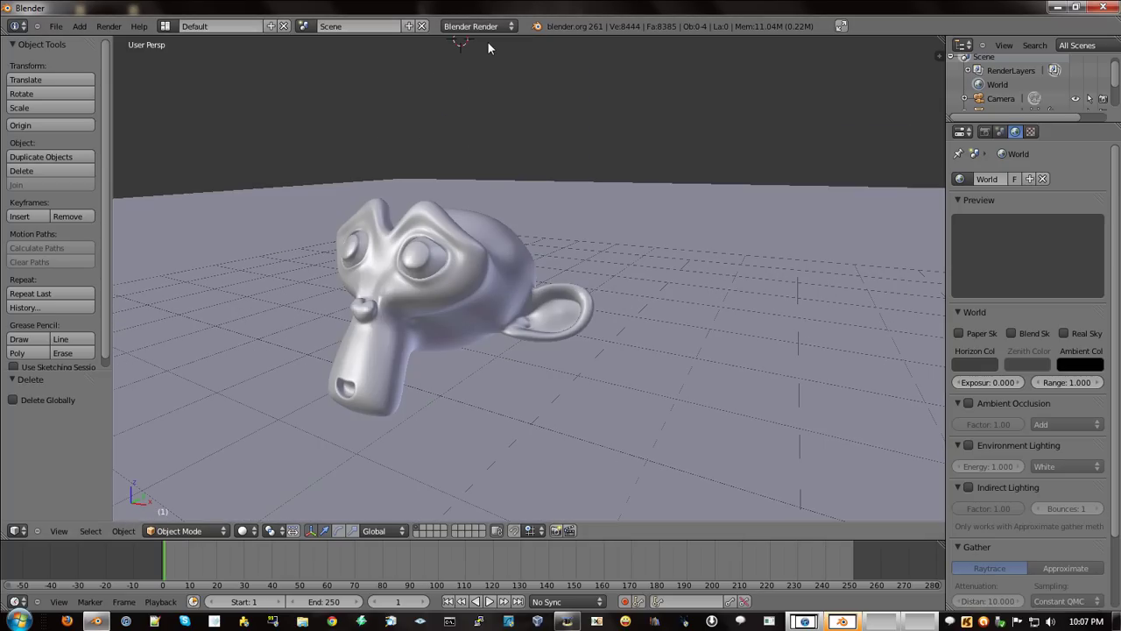
left_click(108, 26)
left_click(131, 42)
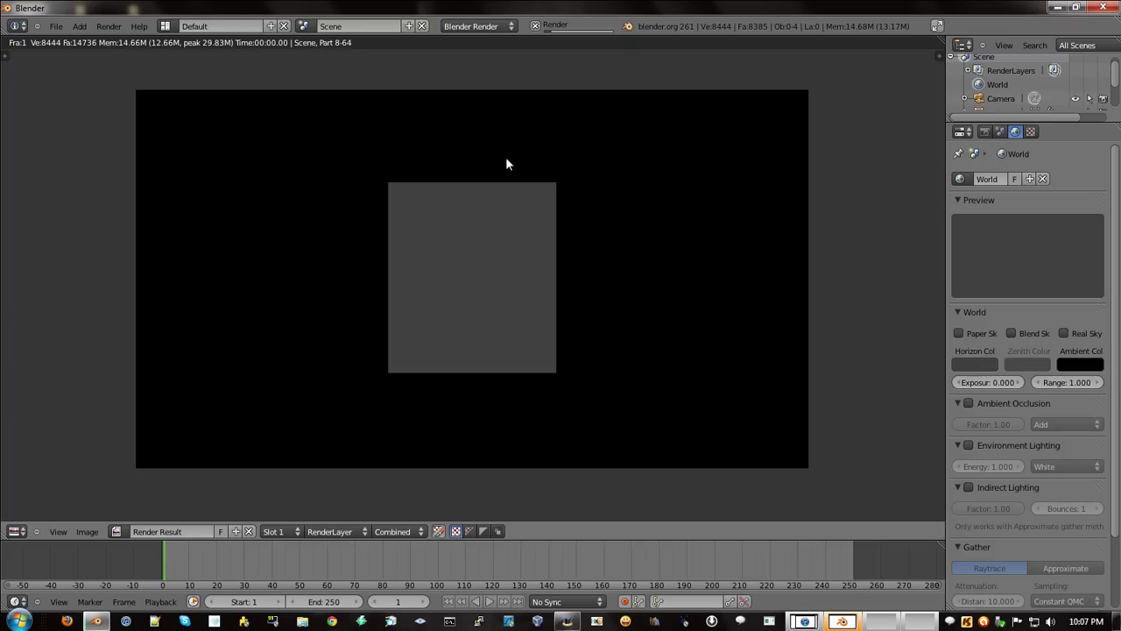
key("Escape")
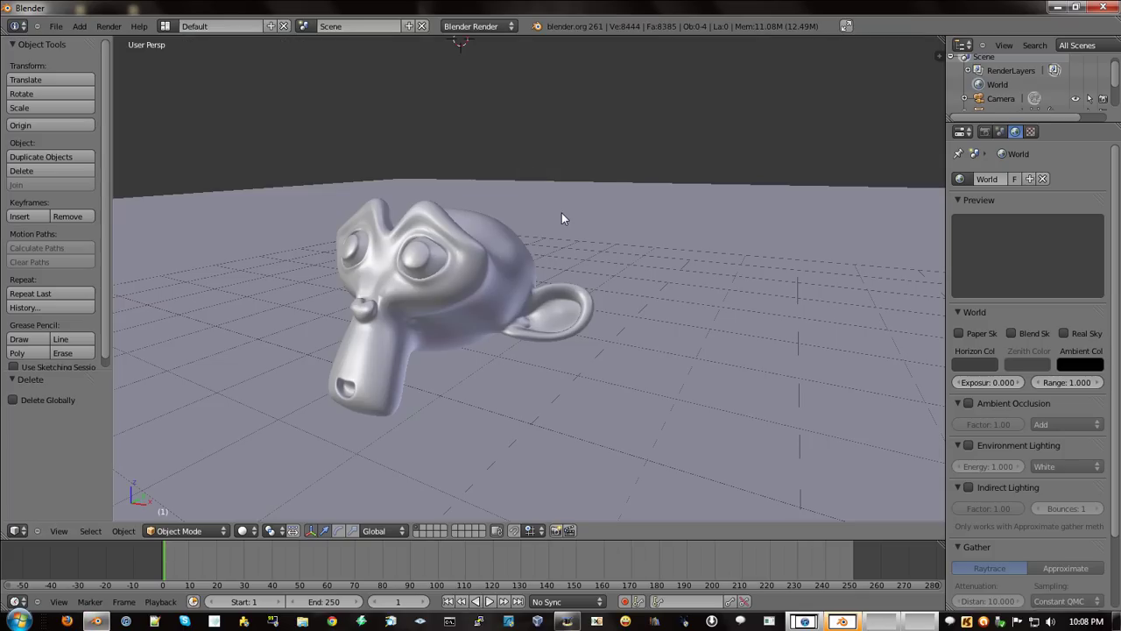
- Align the camera to the current view with Ctrl+Alt+Numpad0 and render again
key("ctrl+alt+KP_0")
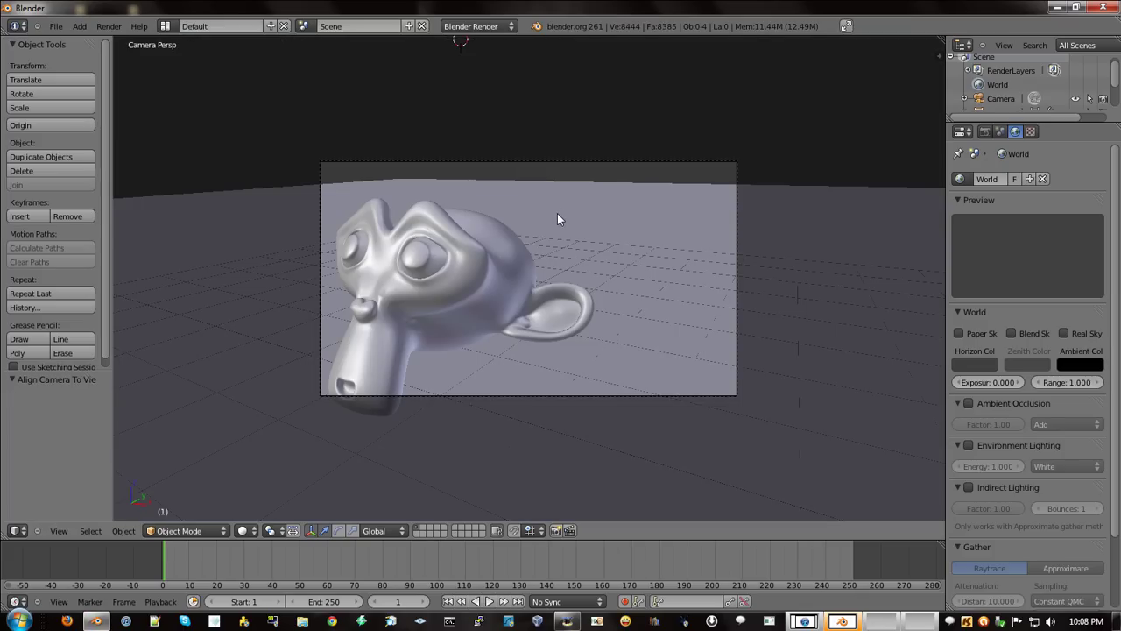
left_click(112, 26)
left_click(140, 42)
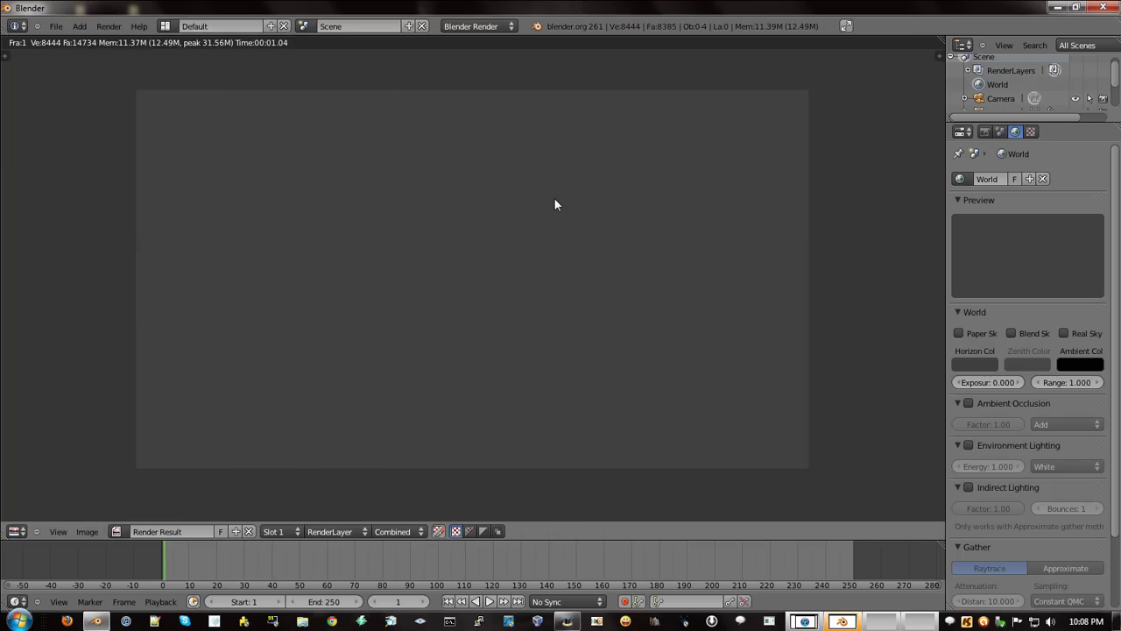
key("Escape")
key("shift+a")
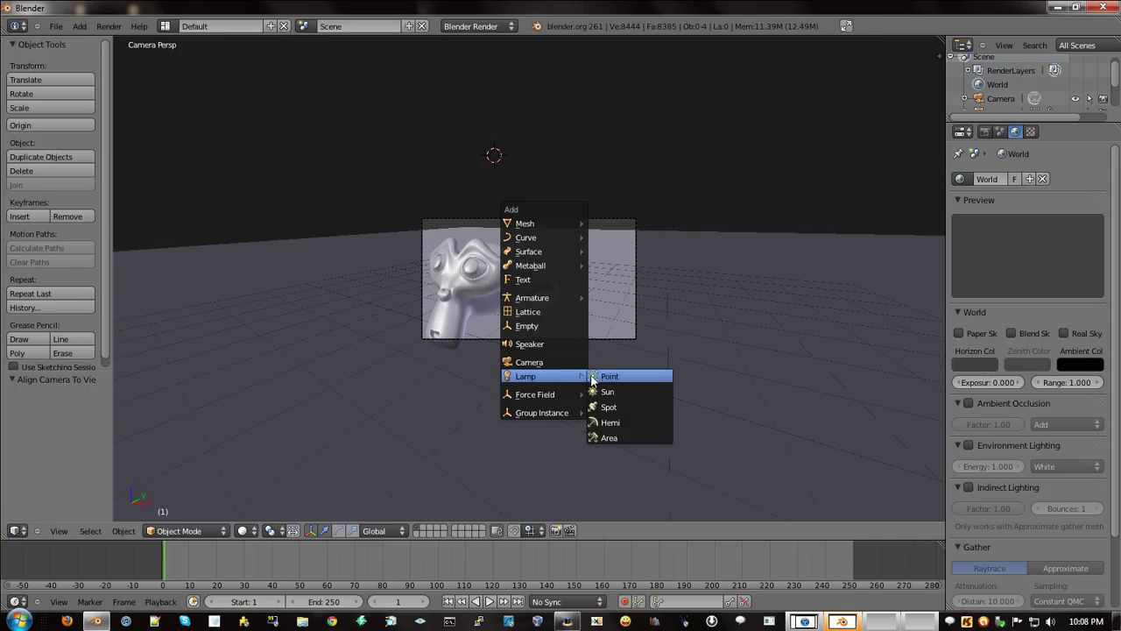
- Add a point lamp and render a test image with it
mouse_move(535, 376)
left_click(628, 377)
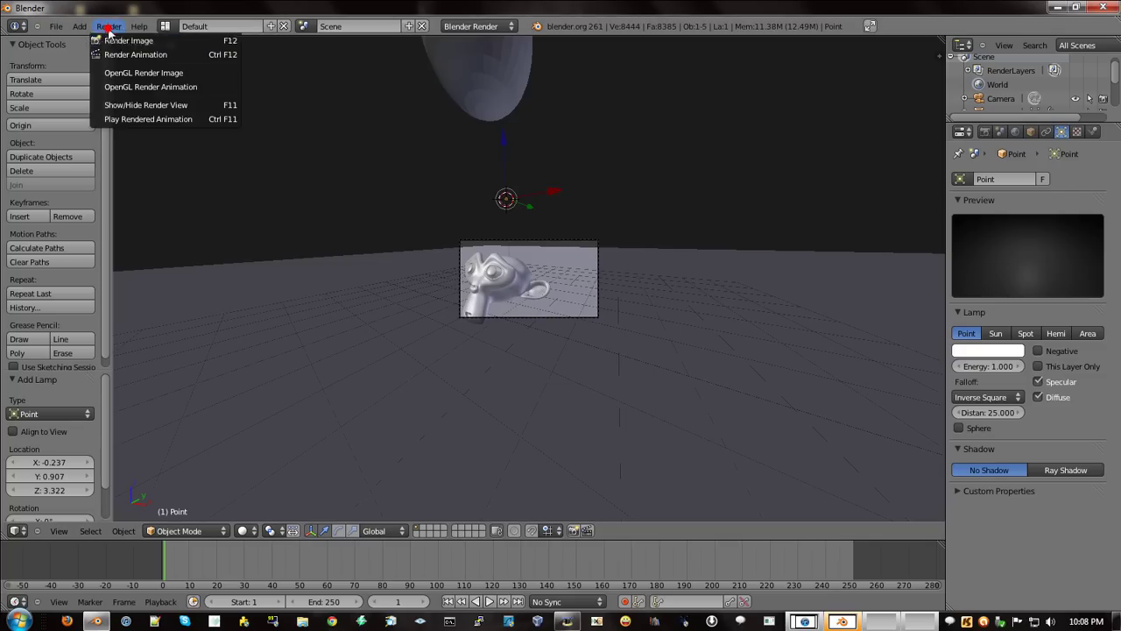
left_click(109, 26)
left_click(131, 40)
key("Escape")
- Move the point lamp along X, then Y, to sit near the monkey
mouse_move(645, 227)
middle_mouse_down()
mouse_move(642, 280)
mouse_move(668, 263)
mouse_move(589, 244)
mouse_move(498, 198)
middle_mouse_up()
key("g")
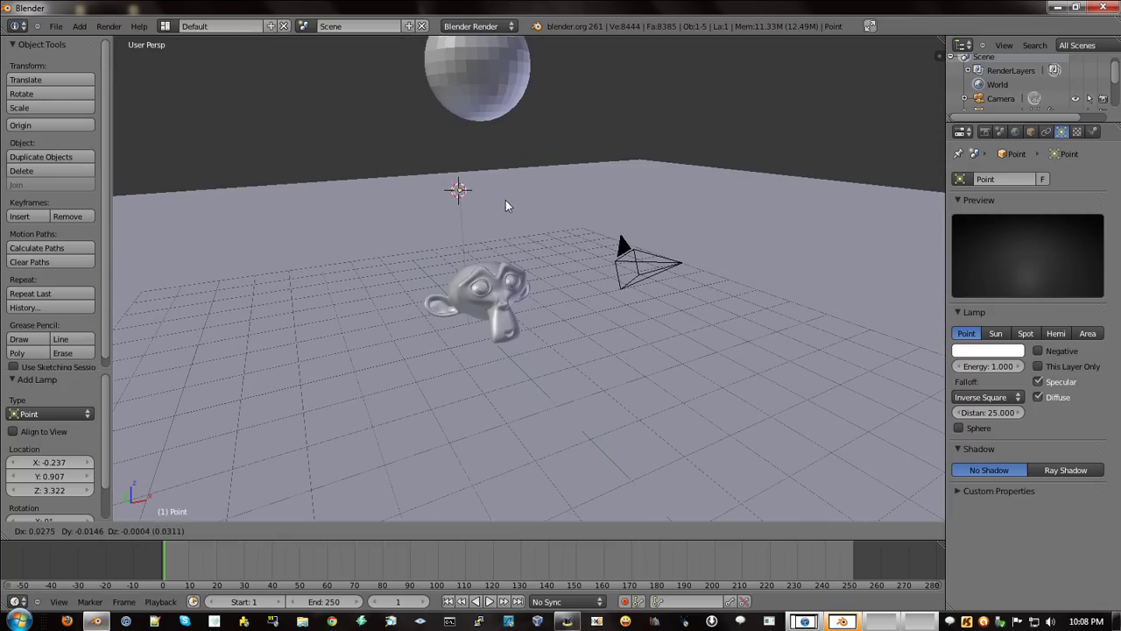
key("x")
left_click(631, 205)
key("g")
key("z")
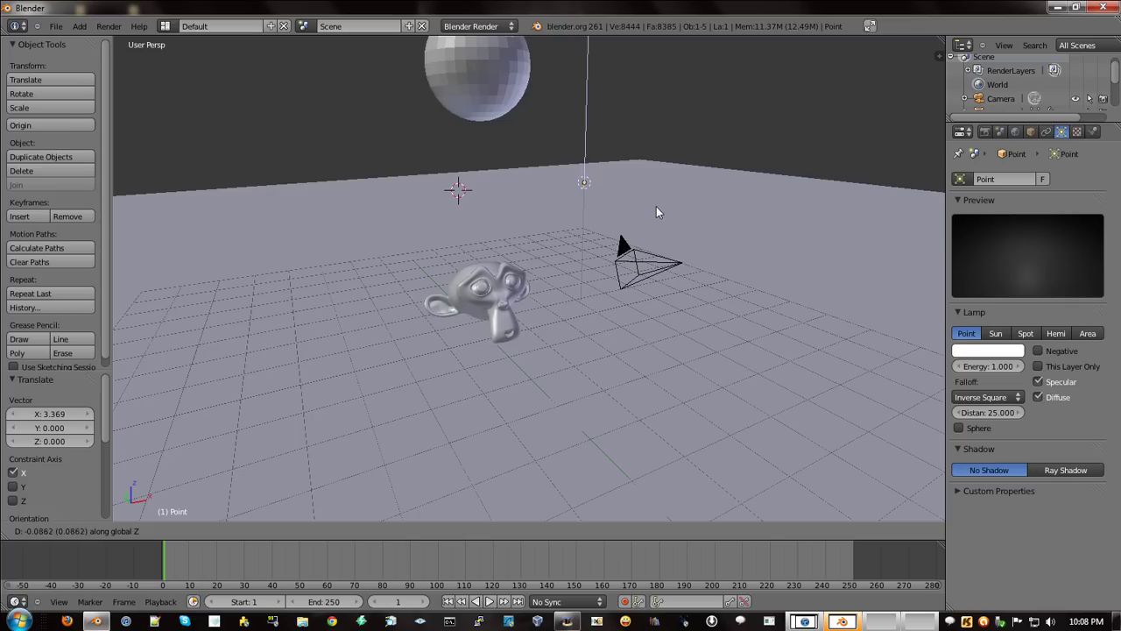
key("y")
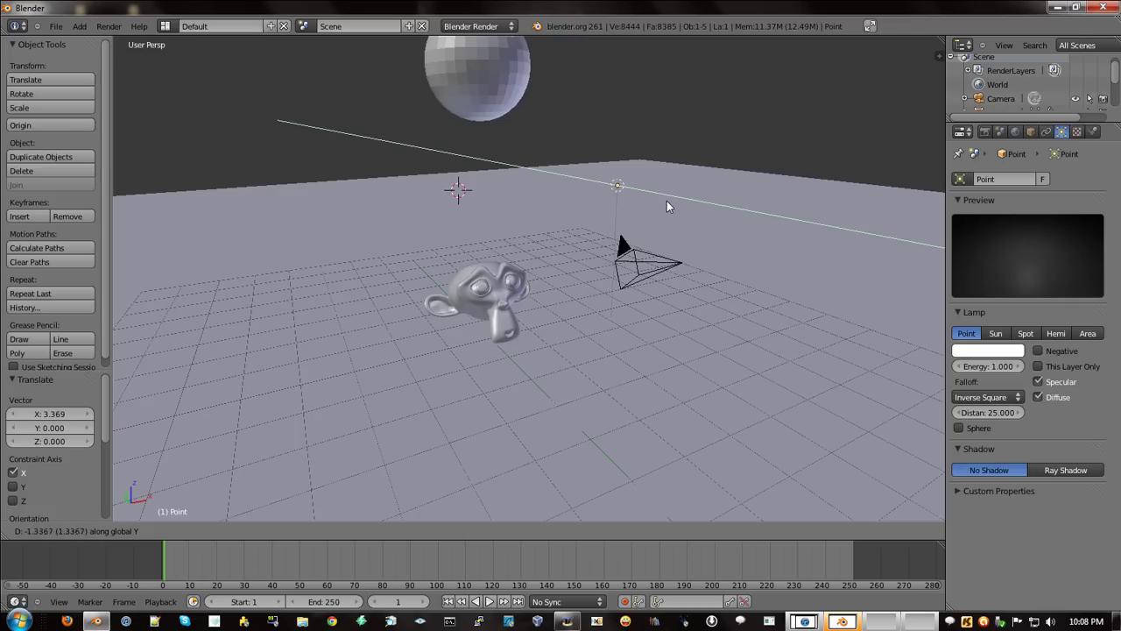
left_click(666, 200)
mouse_move(666, 201)
middle_mouse_down()
mouse_move(698, 279)
mouse_move(605, 324)
middle_mouse_up()
key("g")
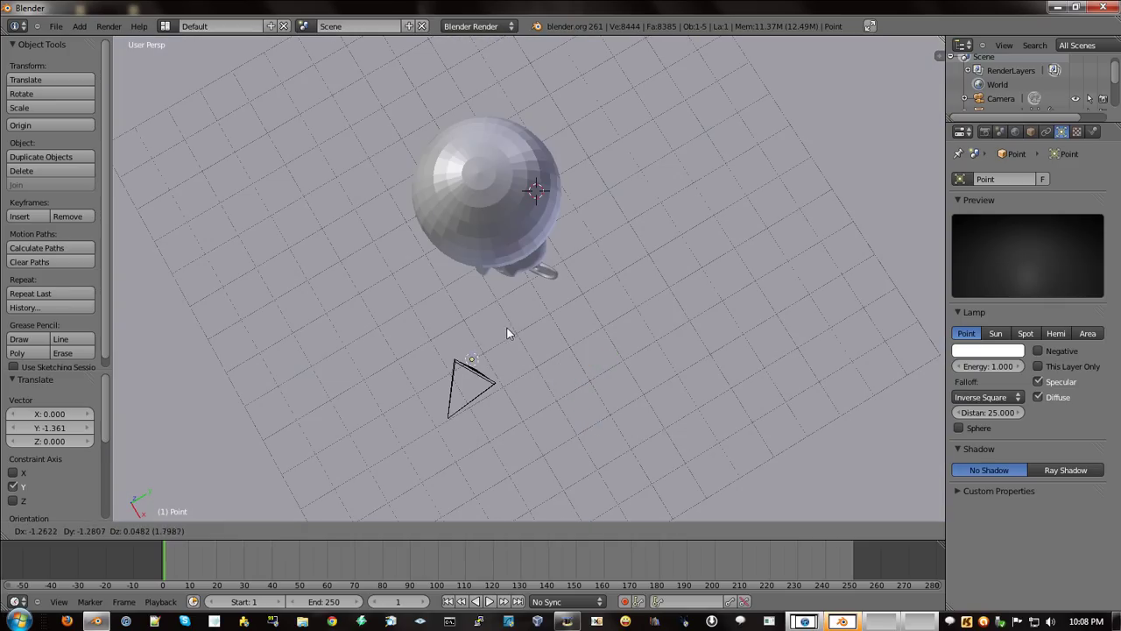
left_click(469, 318)
- Delete the emissive sphere and look through the scene camera
right_click(473, 210)
key("x")
left_click(462, 215)
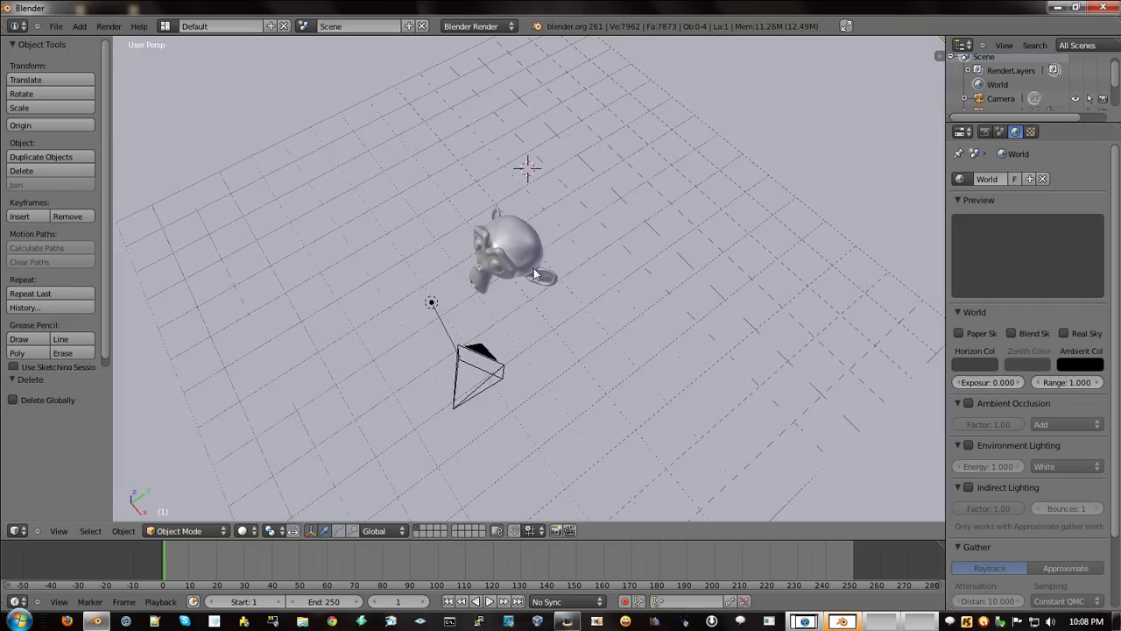
key("KP_0")
scroll(541, 305, "up", 5)
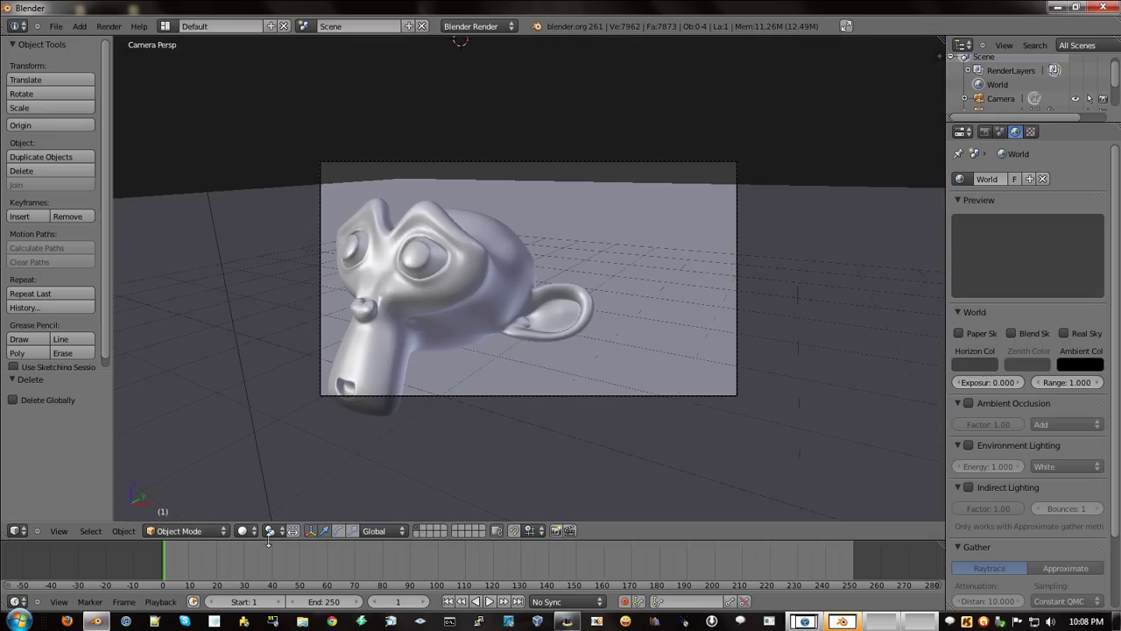
- Switch to Textured shading and replace the plane's and monkey's materials with new defaults
left_click(252, 531)
left_click(281, 473)
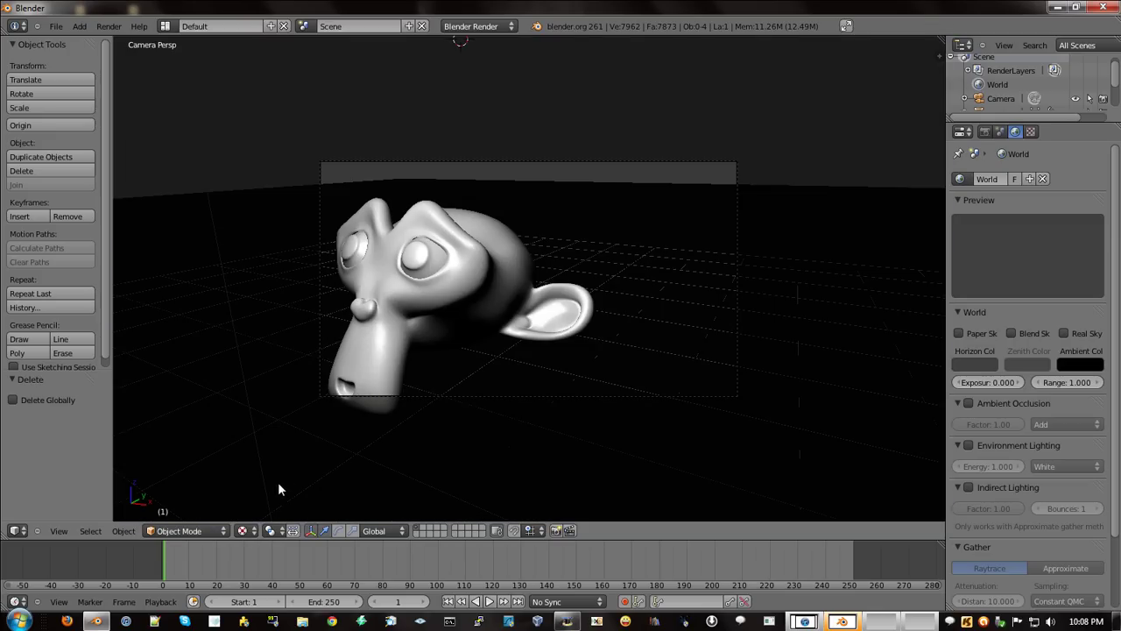
right_click(611, 430)
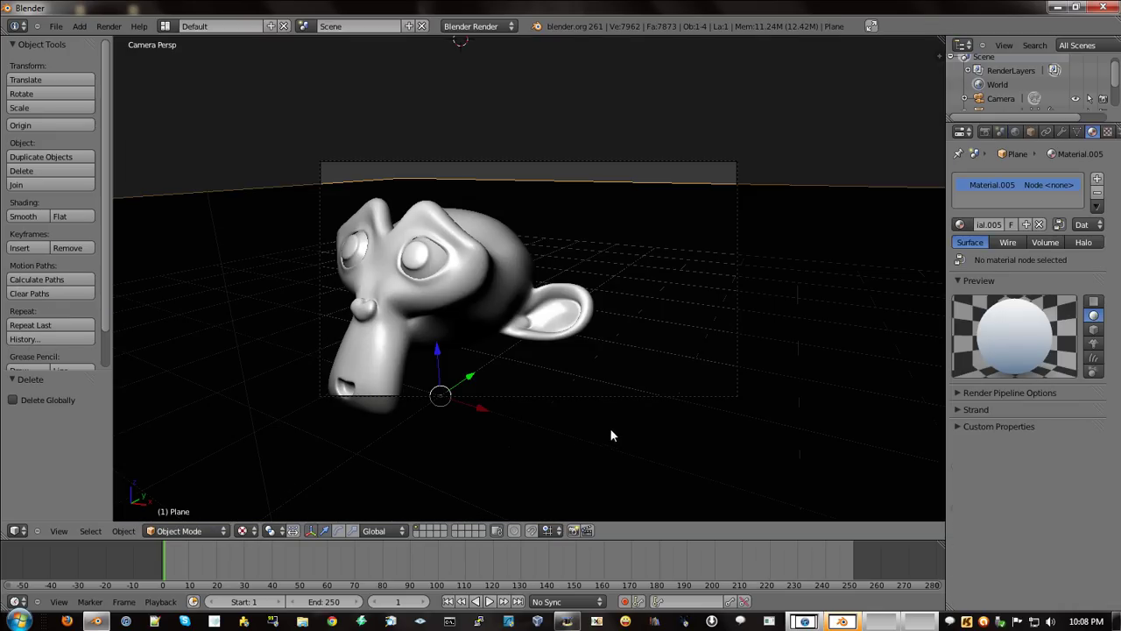
left_click(1039, 225)
left_click(1018, 225)
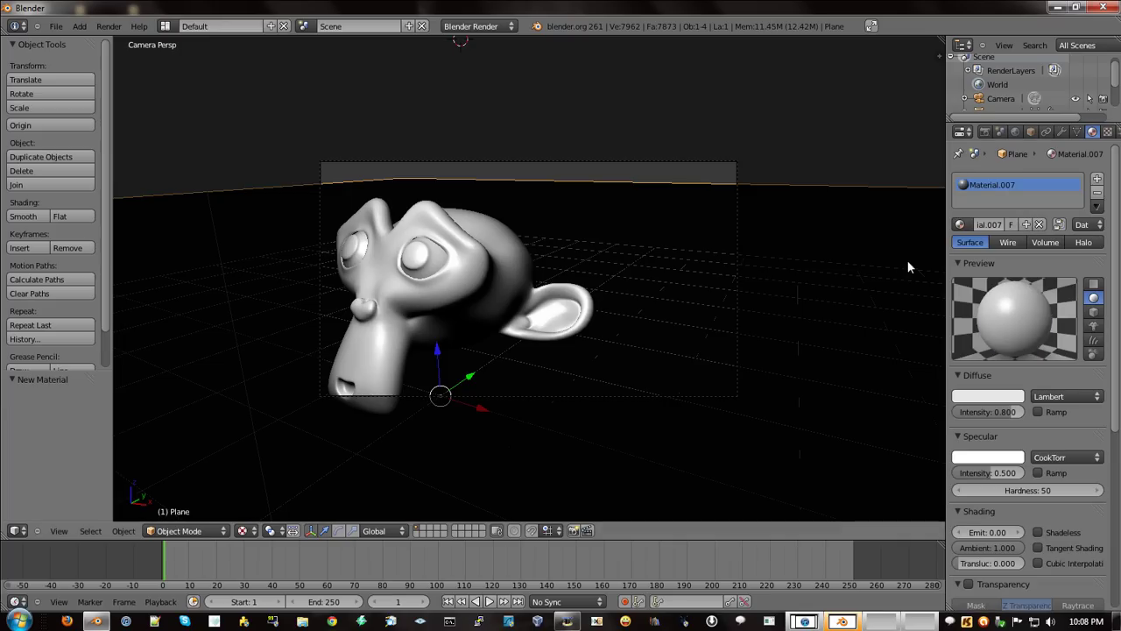
right_click(455, 263)
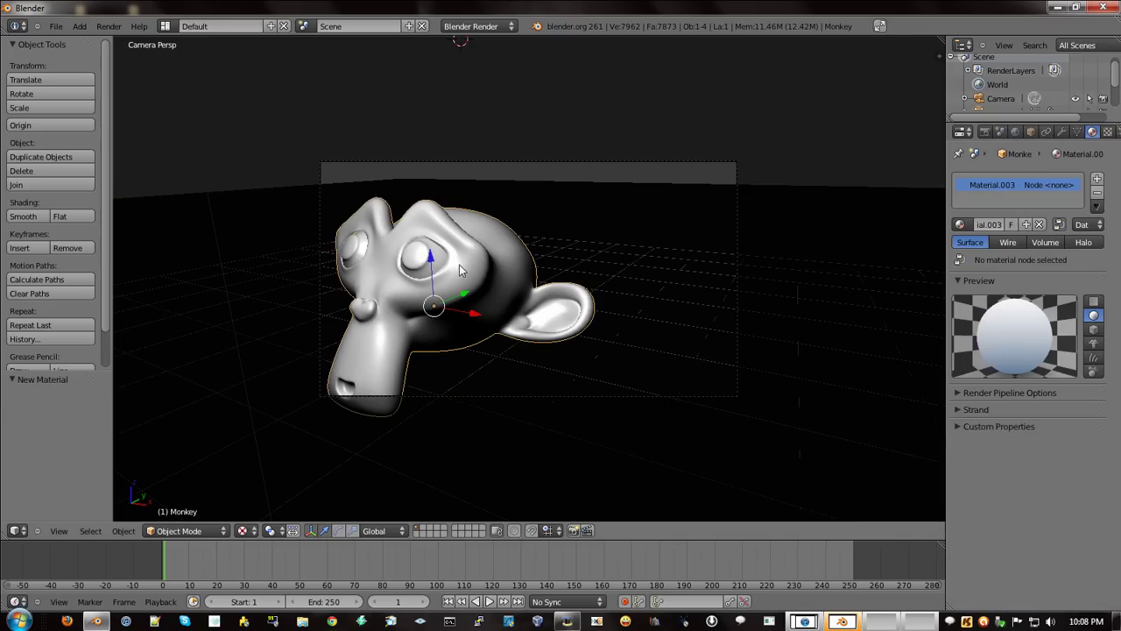
left_click(1041, 225)
left_click(1016, 225)
- Render a still in Blender Internal, then switch the engine to Cycles Render
left_click(109, 25)
left_click(114, 42)
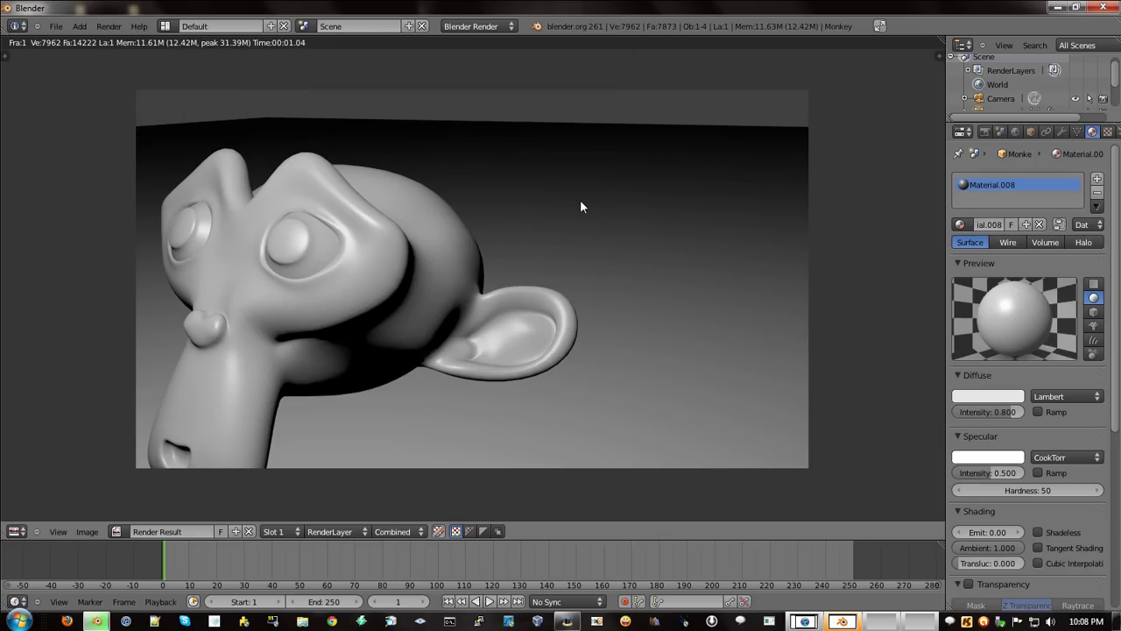
key("Escape")
left_click(473, 26)
left_click(486, 70)
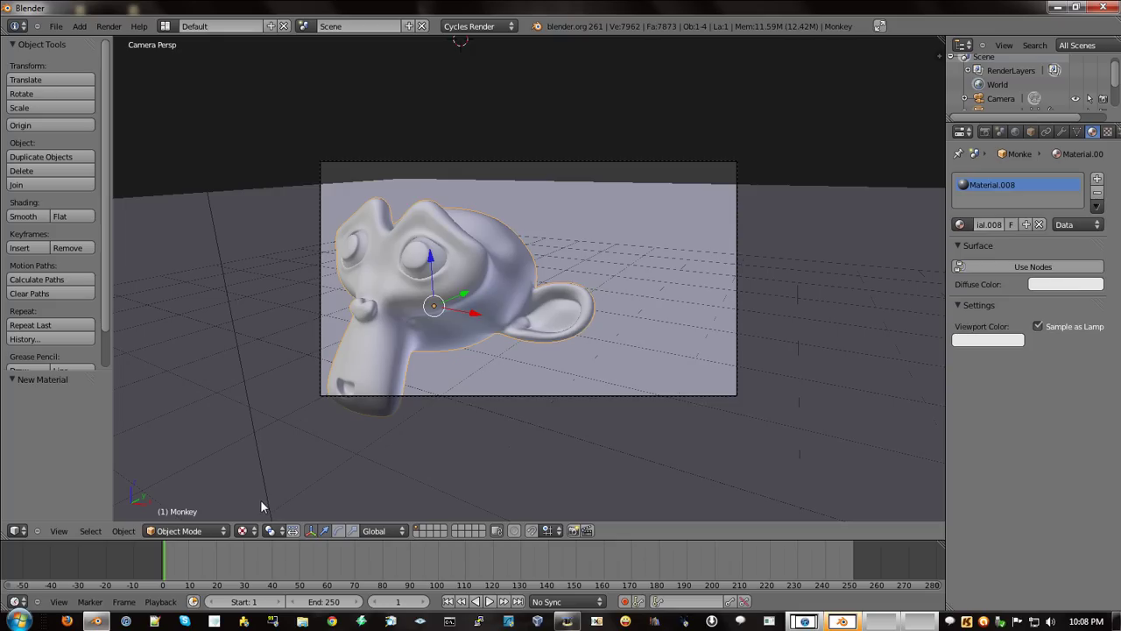
- Set viewport shading to Rendered and orbit out of camera view to inspect the grey Suzanne
left_click(254, 530)
left_click(272, 440)
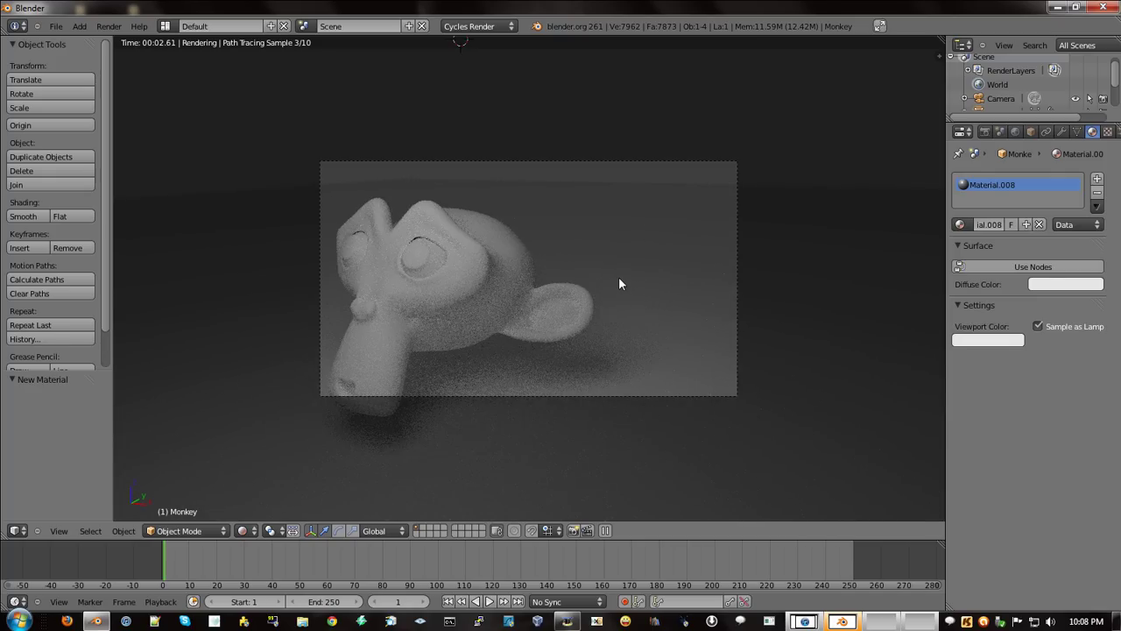
scroll(619, 284, "down", 3)
scroll(618, 284, "down", 3)
middle_click_drag(618, 283, 597, 302)
scroll(628, 306, "down", 5)
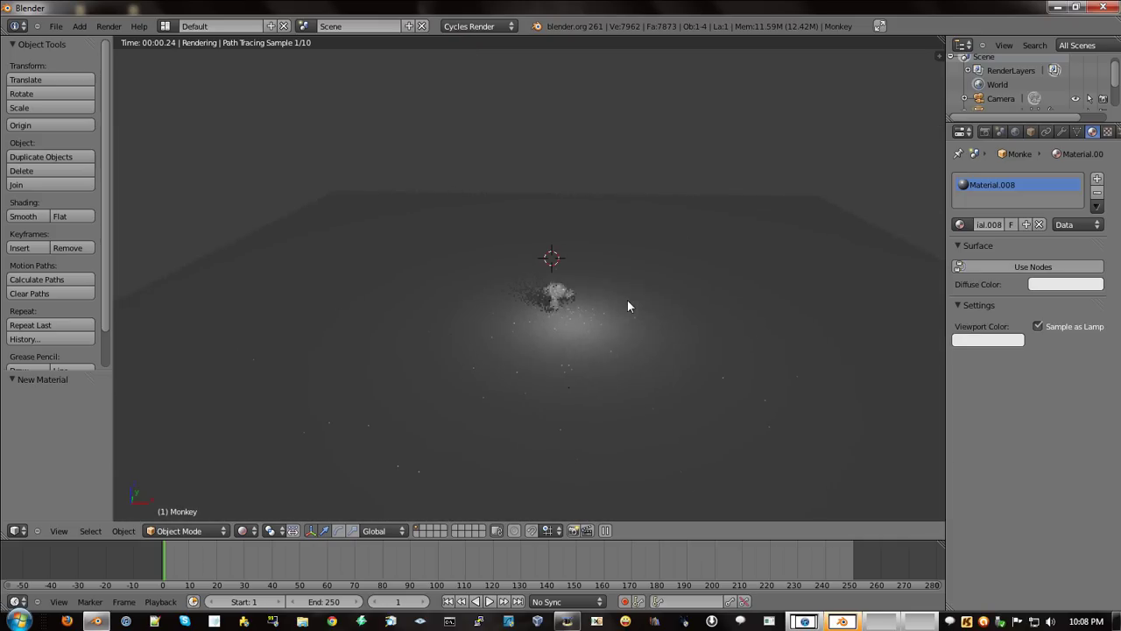
scroll(705, 335, "up", 4)
scroll(621, 323, "up", 5)
scroll(604, 315, "down", 2)
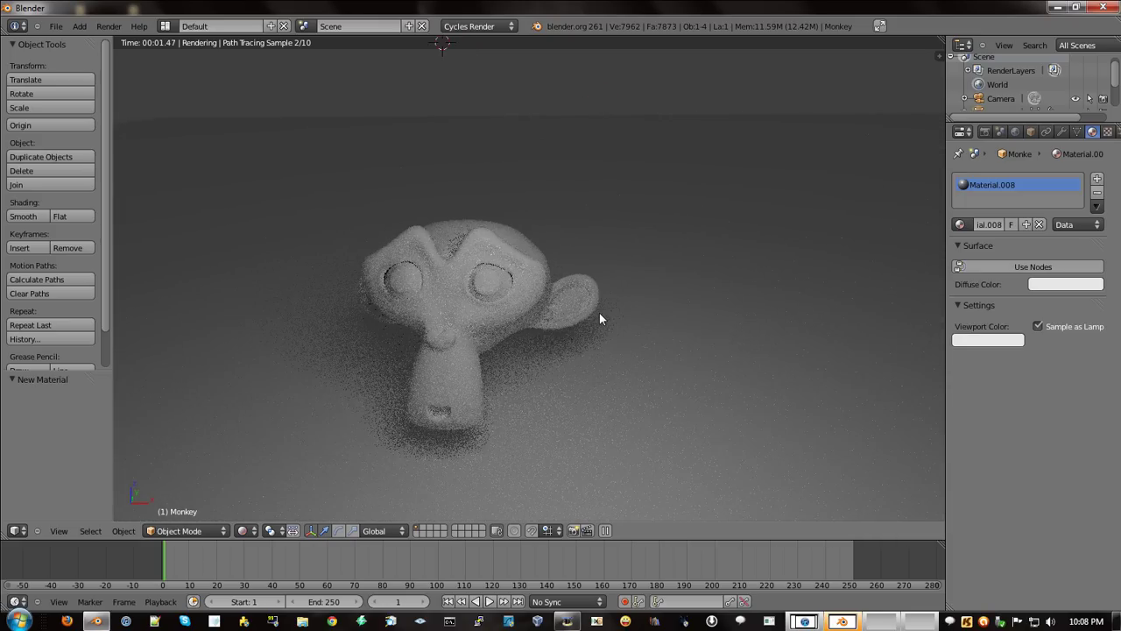